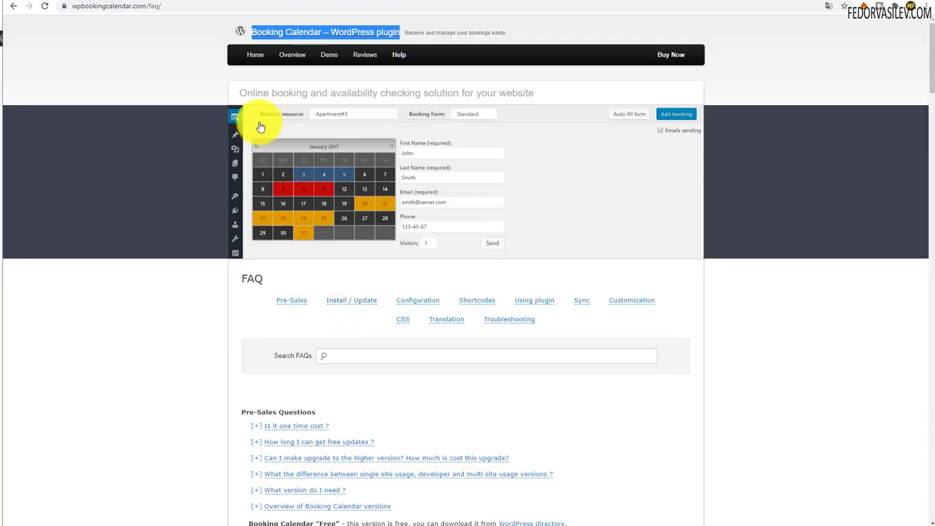
Translate the Booking Calendar plugin's FAQ page from English into Russian
left_click(161, 85)
left_click(828, 6)
left_click(782, 24)
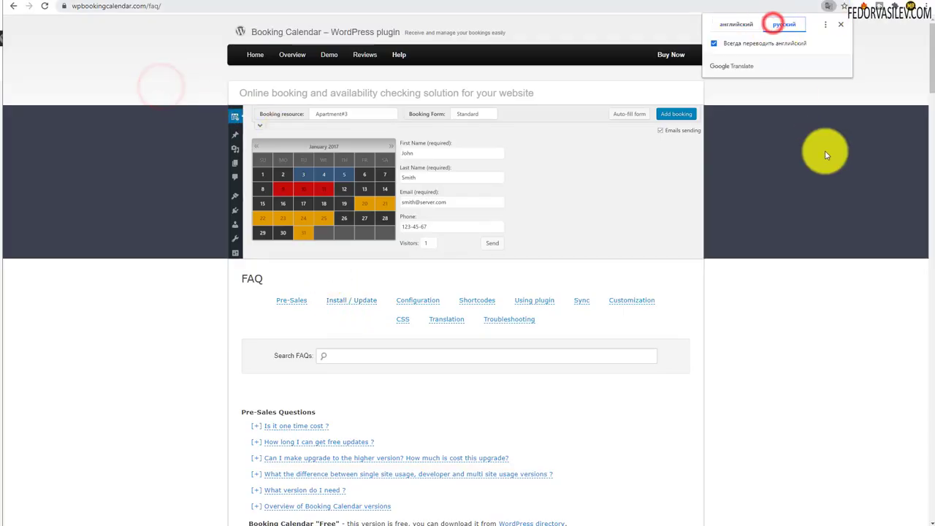
Read the descriptions of the plugin versions, highlighting the Business Small name and its resource pricing and online payment features
scroll(825, 155, "down", 5)
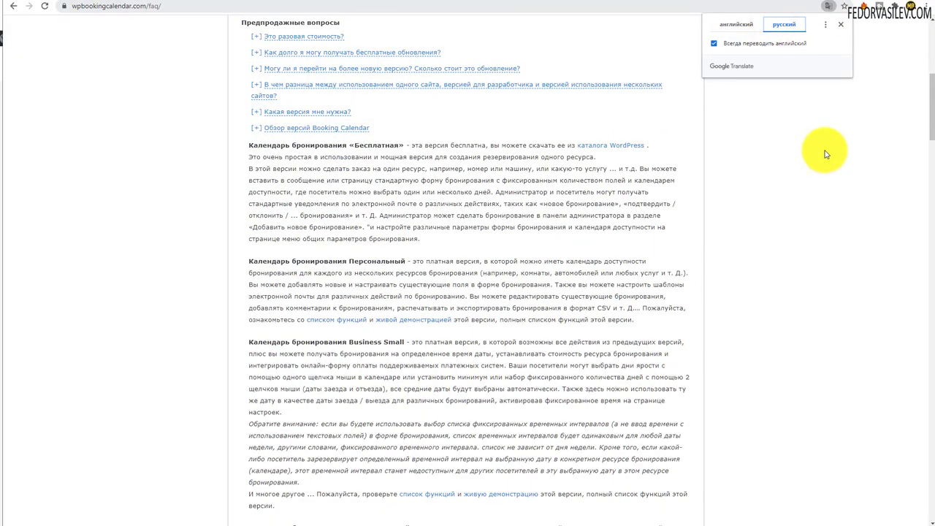
scroll(826, 155, "down", 1)
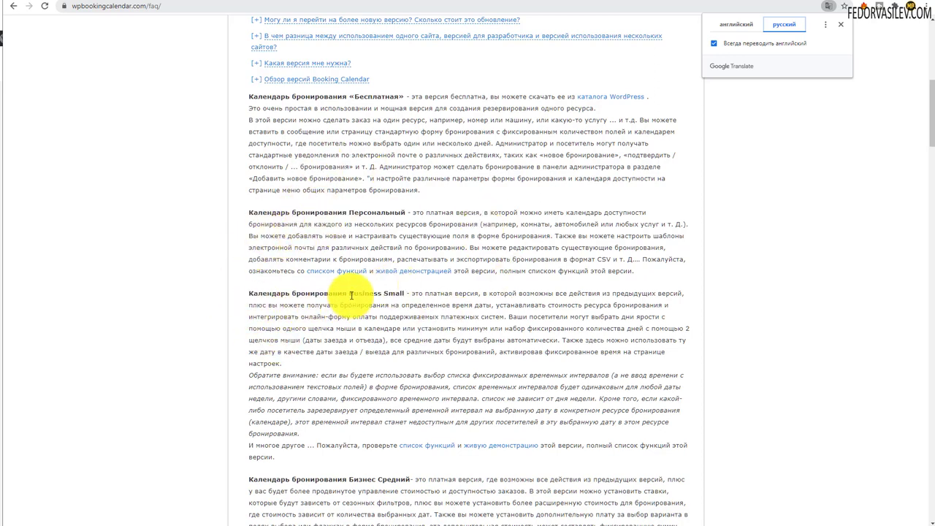
left_click_drag(350, 294, 406, 293)
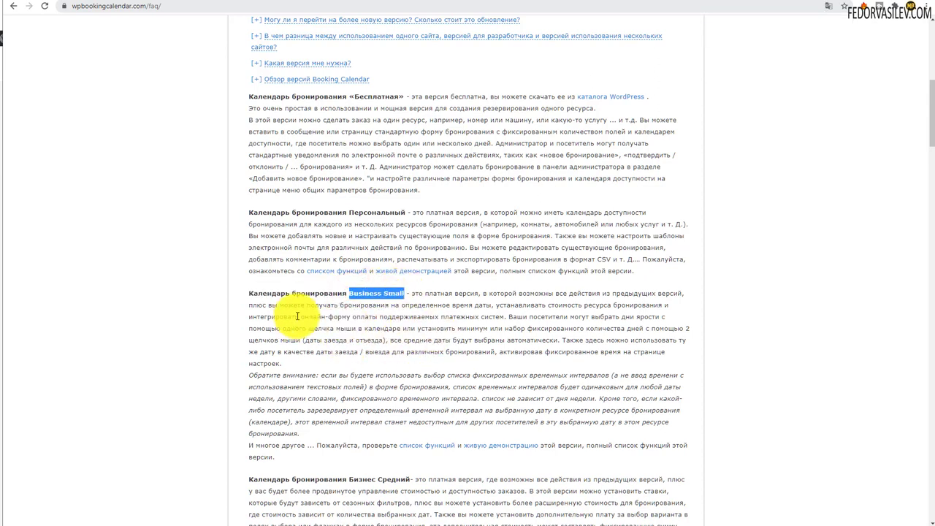
left_click_drag(312, 304, 612, 305)
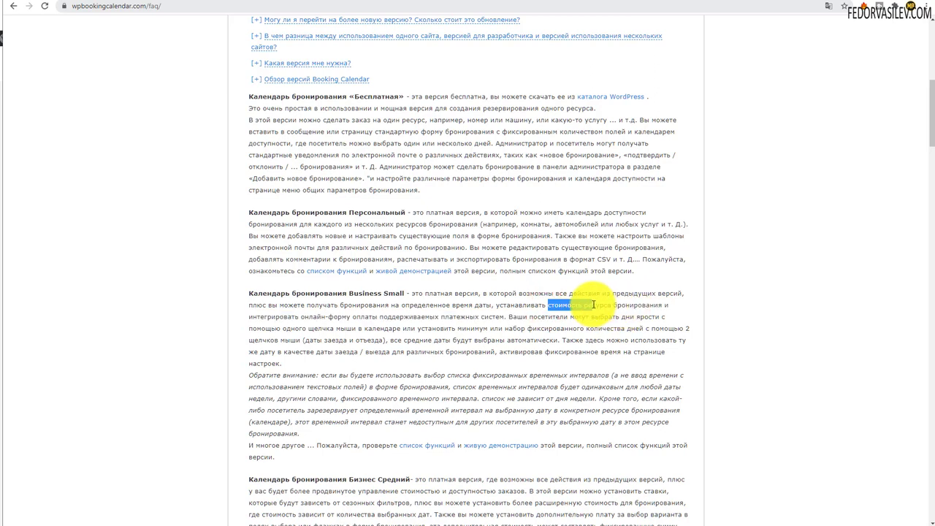
left_click_drag(594, 305, 505, 318)
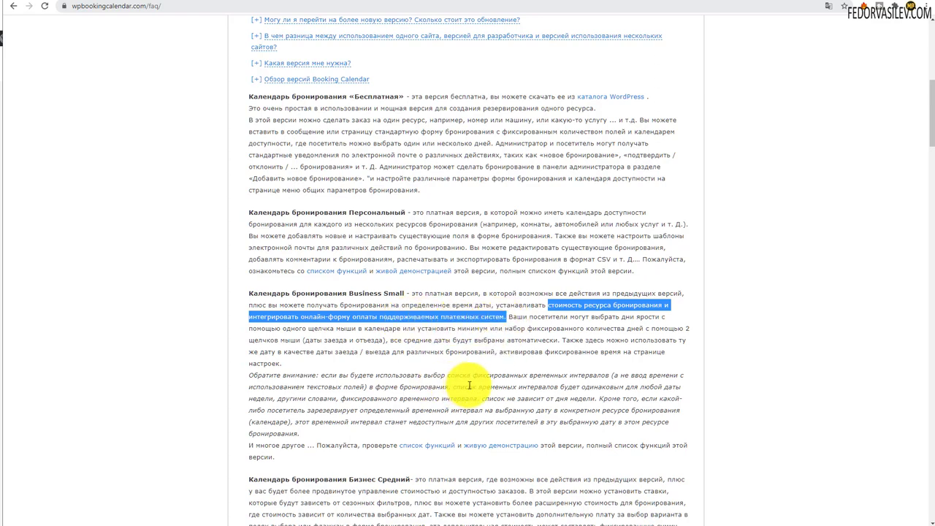
scroll(469, 385, "up", 6)
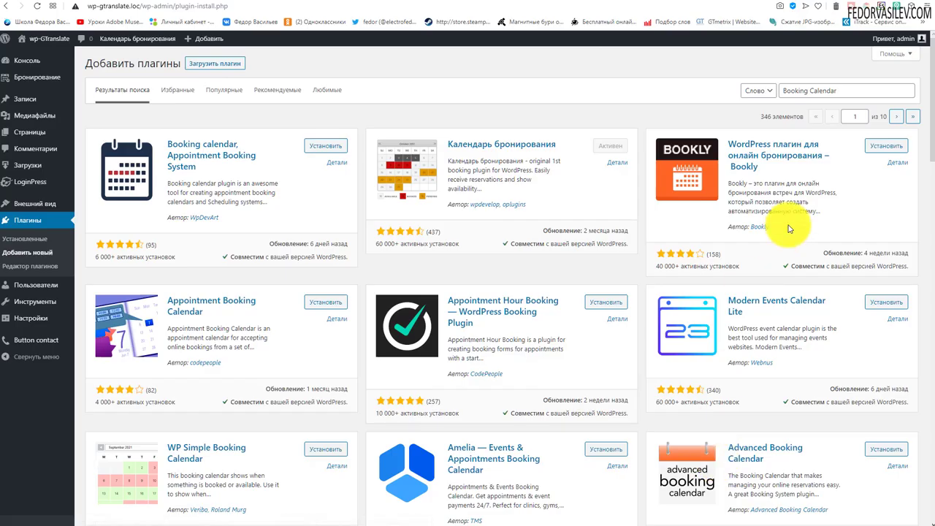
Switch to the WordPress admin, open the plugin's bookings overview and dismiss the getting-started links
left_click_drag(848, 90, 785, 92)
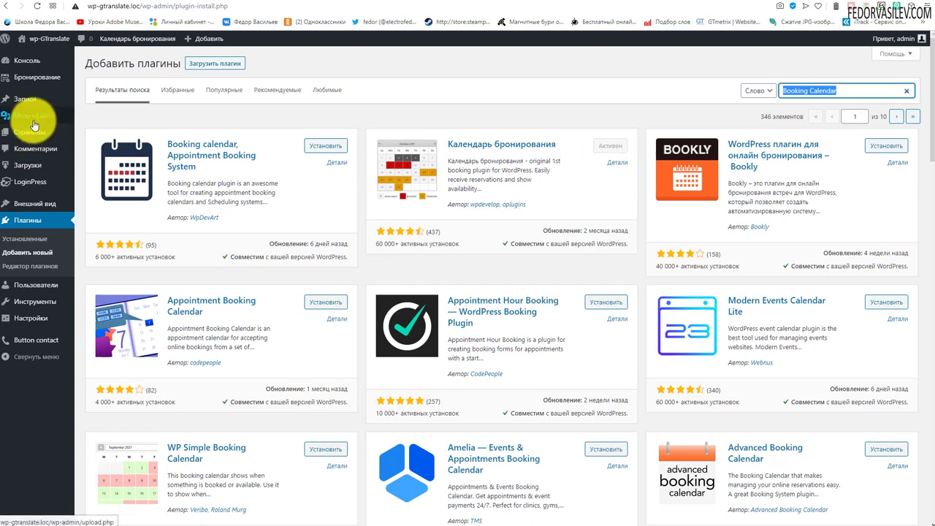
mouse_move(36, 174)
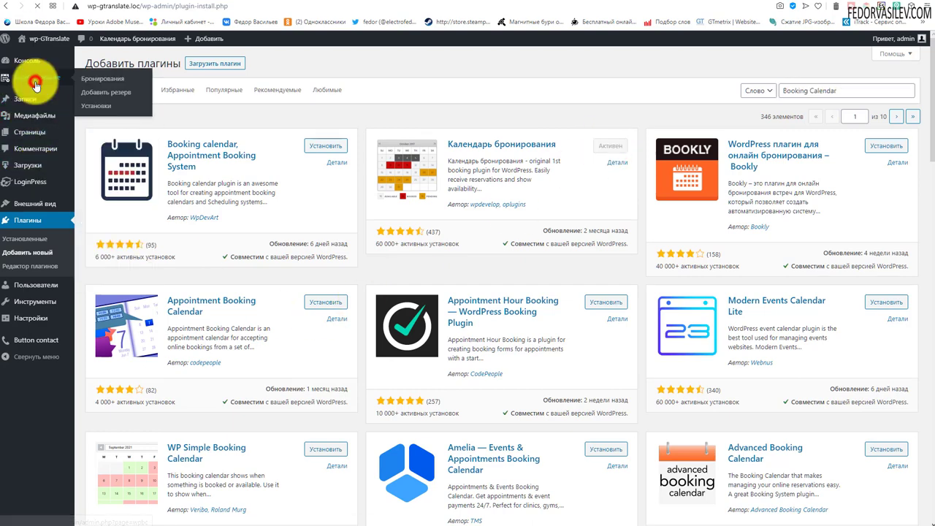
left_click(21, 79)
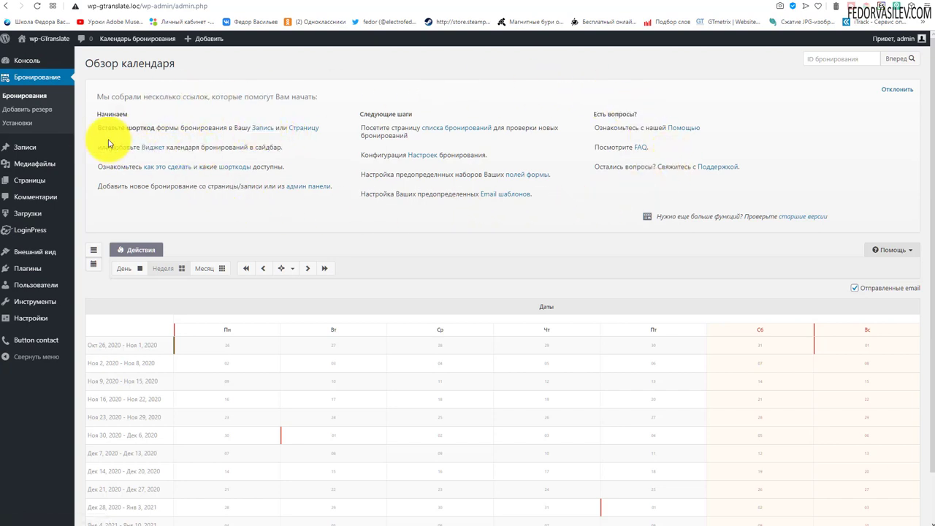
left_click(897, 90)
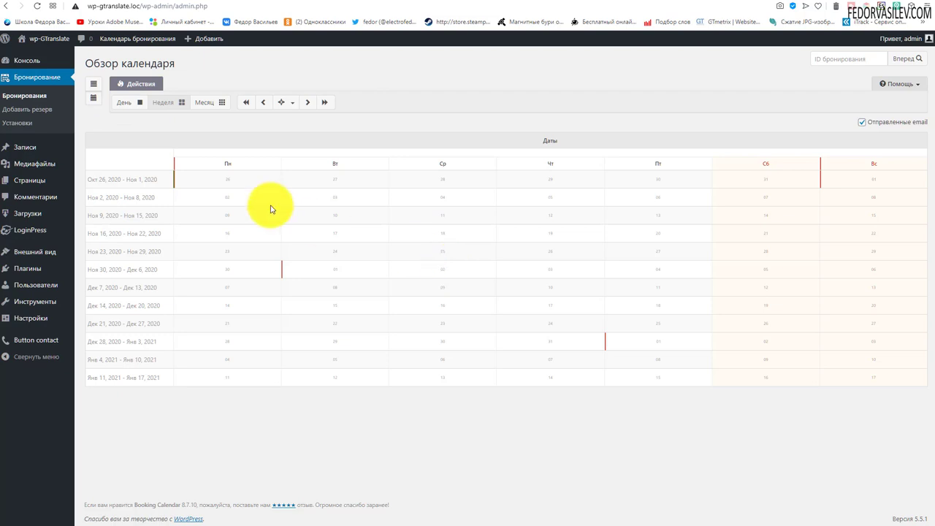
Review the add-booking page's calendar display options and try to submit the empty booking form
left_click(19, 102)
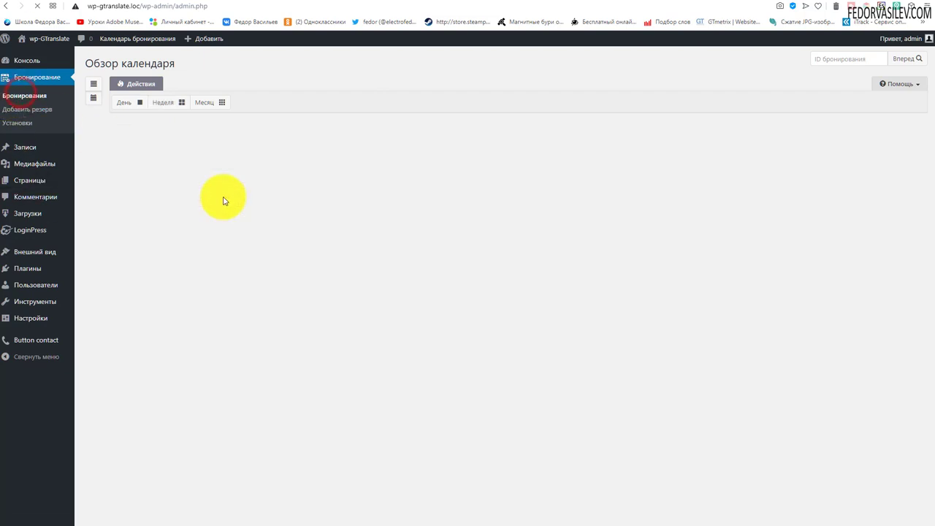
left_click(37, 111)
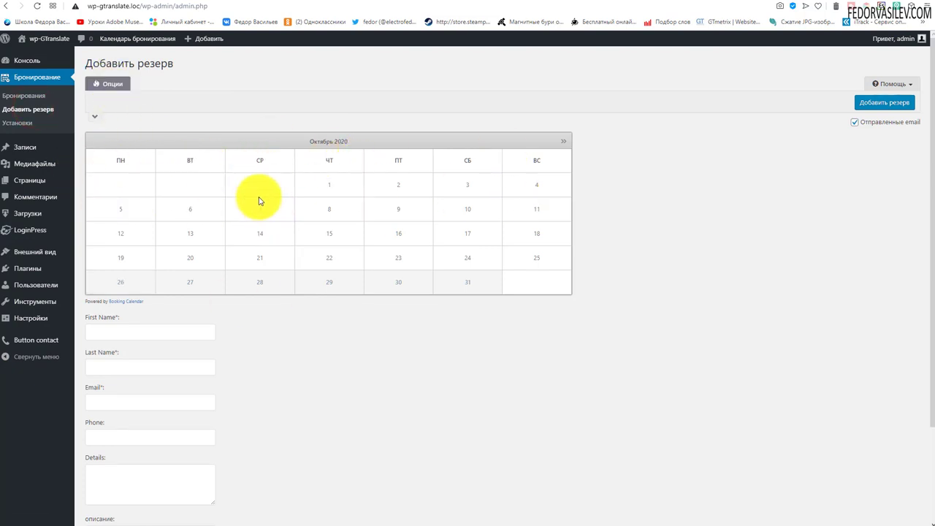
left_click(97, 119)
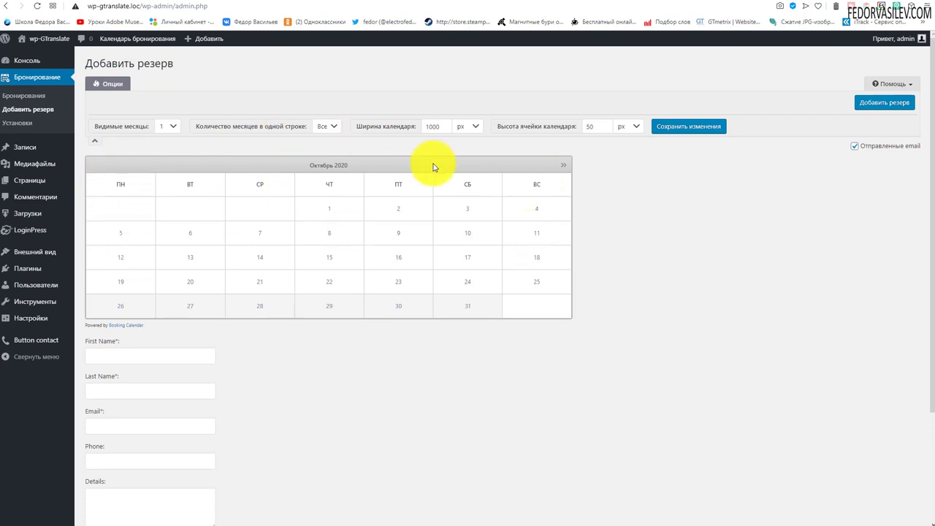
left_click(175, 132)
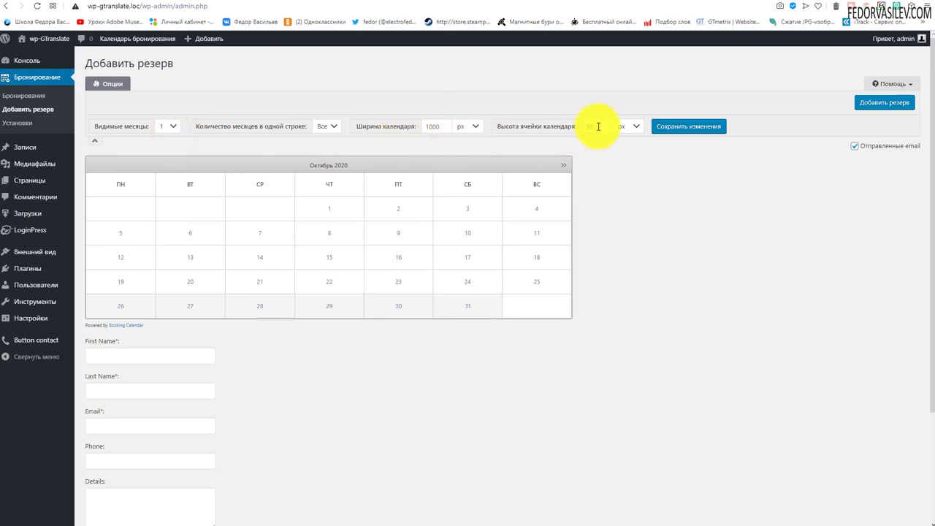
left_click(689, 126)
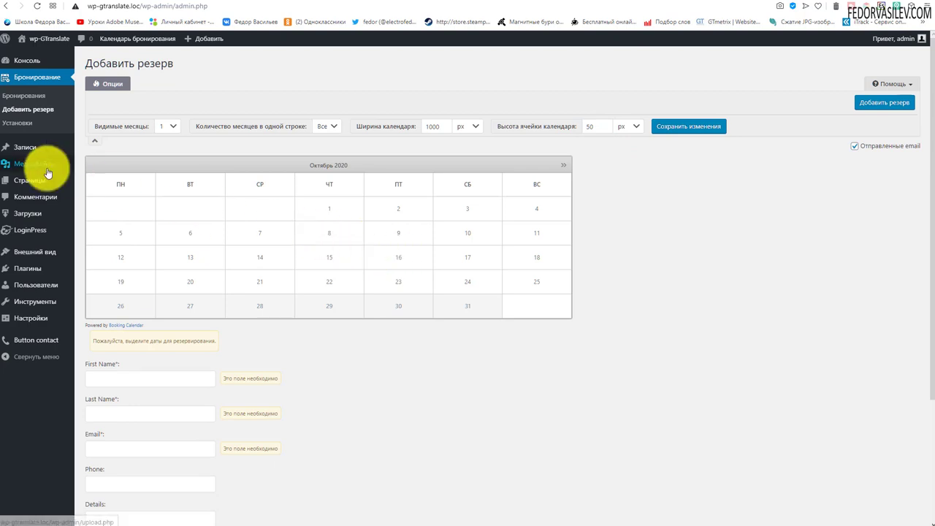
Open the booking plugin's settings and review the general options
left_click(18, 123)
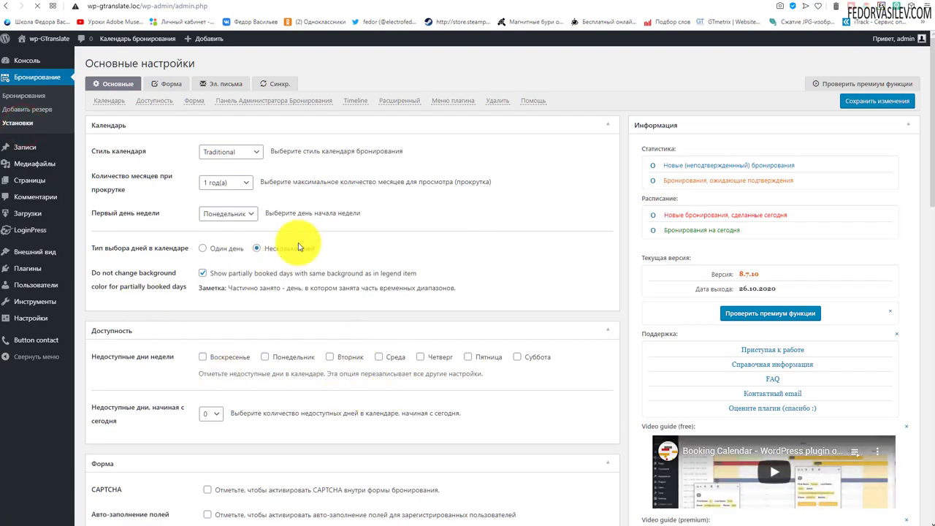
scroll(260, 242, "down", 7)
scroll(302, 242, "up", 7)
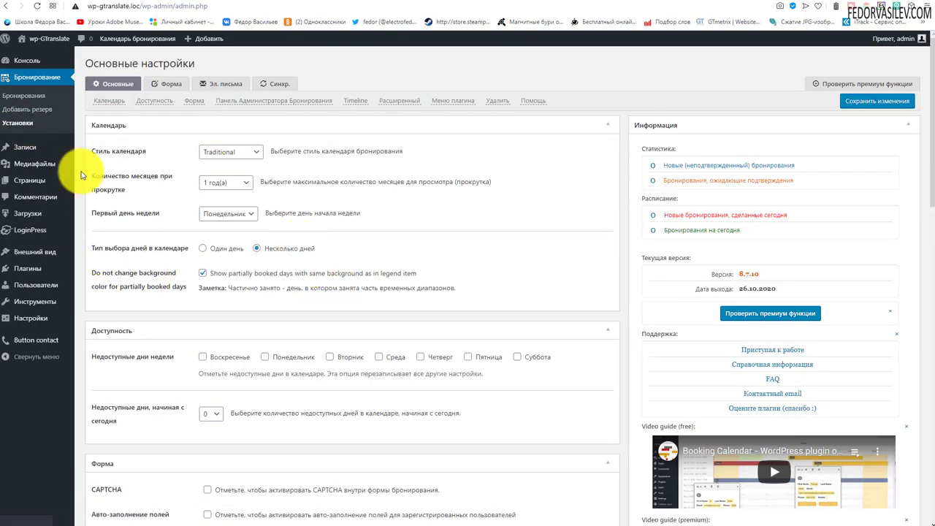
Open the post "календарь" for editing from the posts list
mouse_move(39, 152)
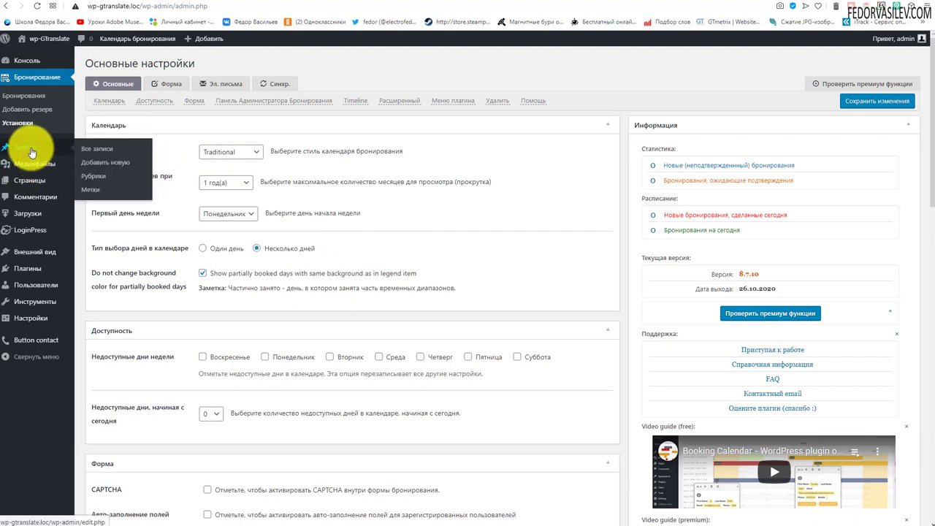
left_click(32, 152)
left_click(116, 139)
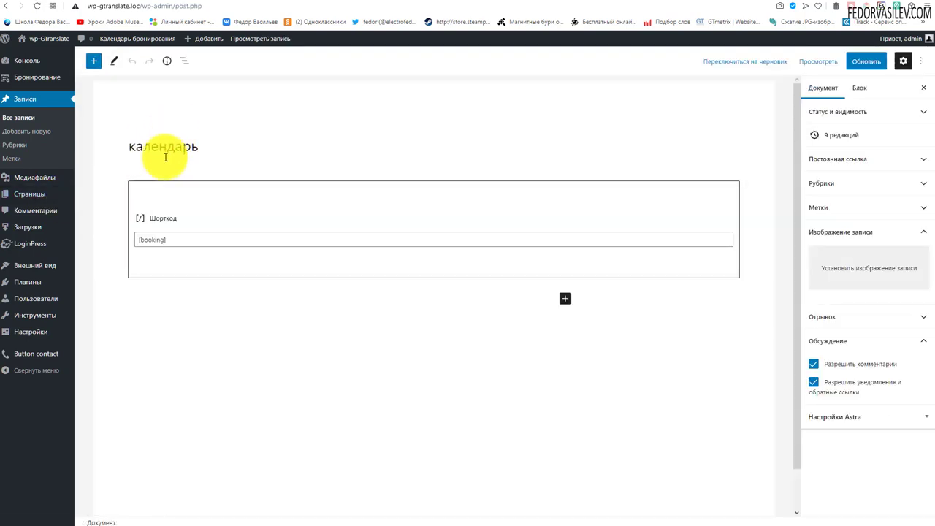
Remove the existing [booking] shortcode block from the post
left_click(184, 238)
key("ctrl+a")
left_click(176, 205)
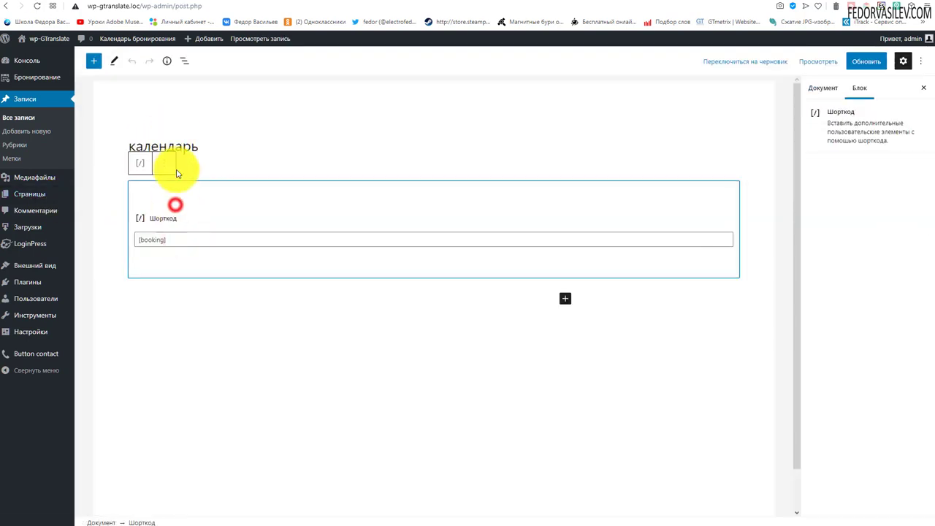
left_click(163, 163)
left_click(179, 361)
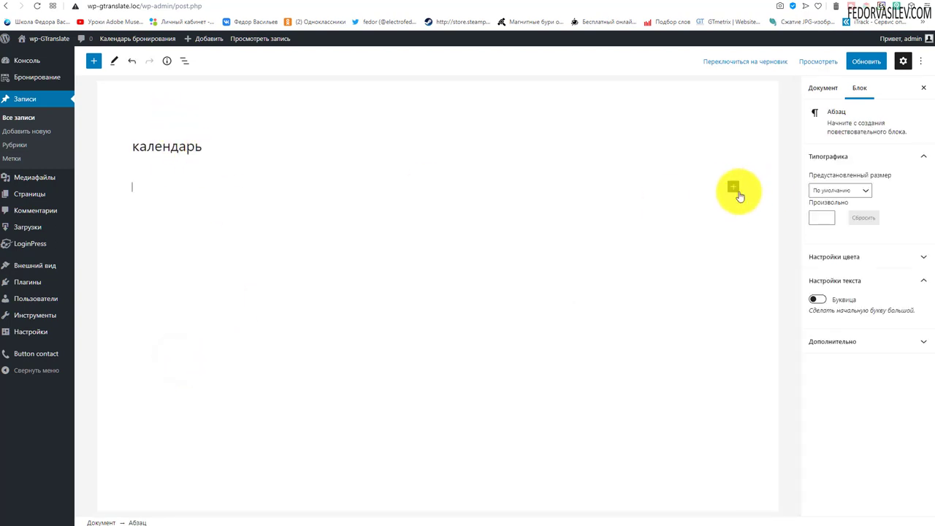
Insert a Booking Calendar block into the post from the full block library
left_click(734, 187)
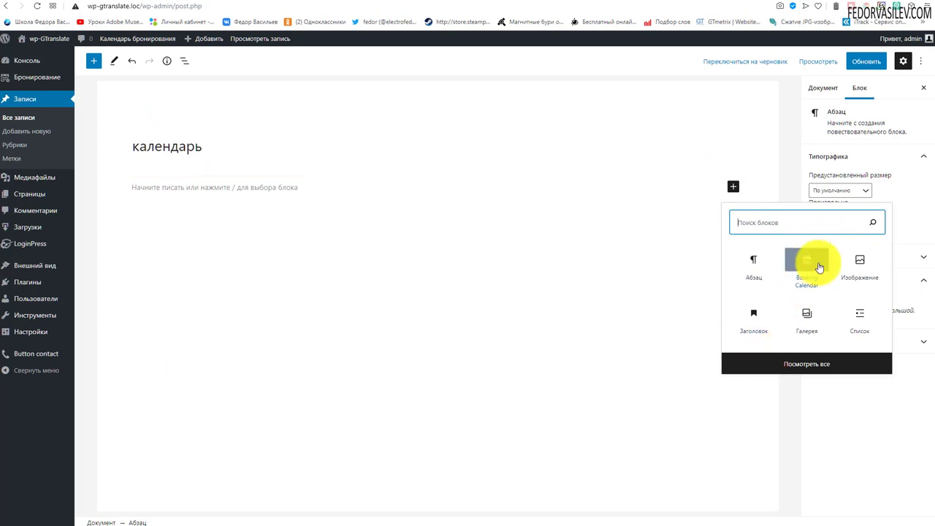
left_click(810, 366)
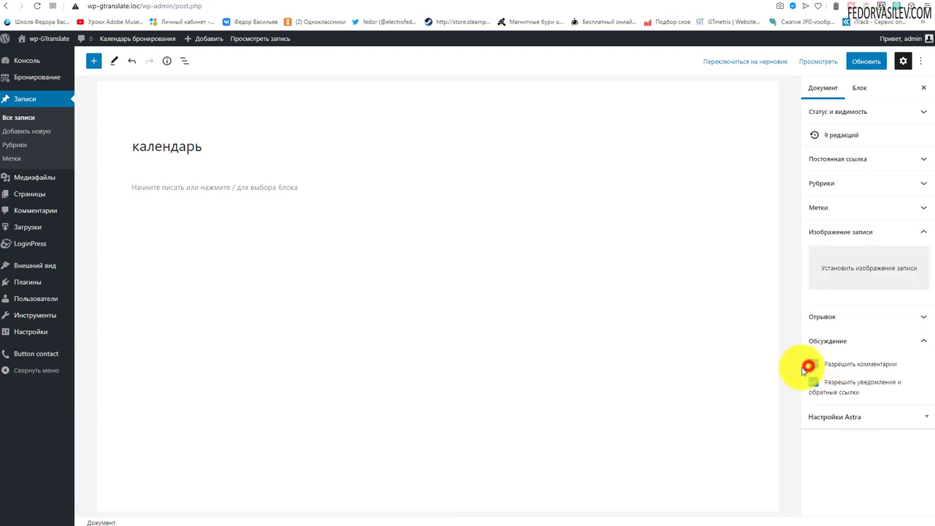
scroll(207, 338, "down", 5)
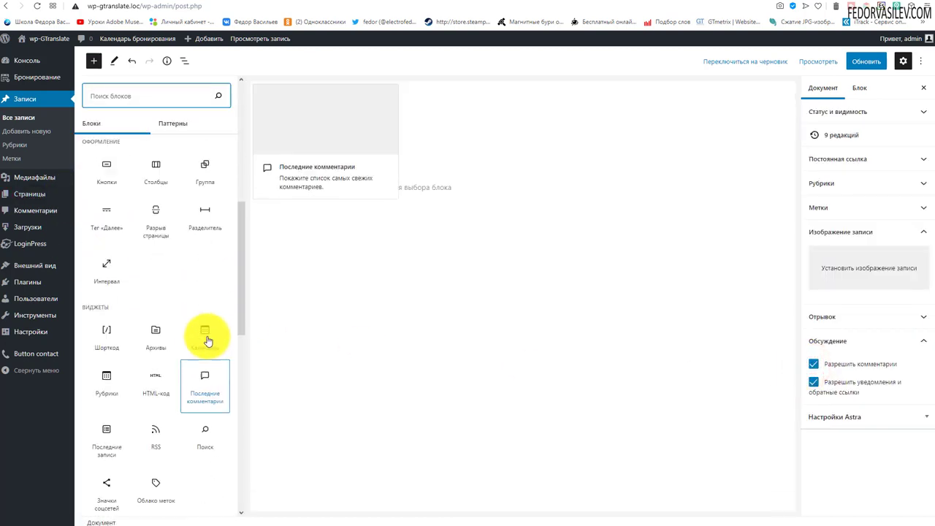
scroll(124, 234, "up", 5)
left_click_drag(109, 175, 399, 407)
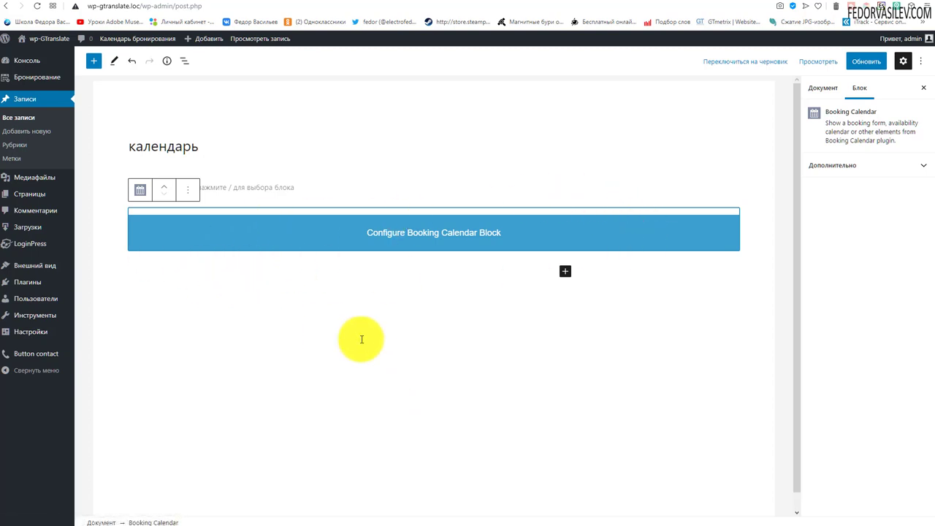
Open the configuration of the Booking Calendar block and highlight its [booking] shortcode
left_click(385, 236)
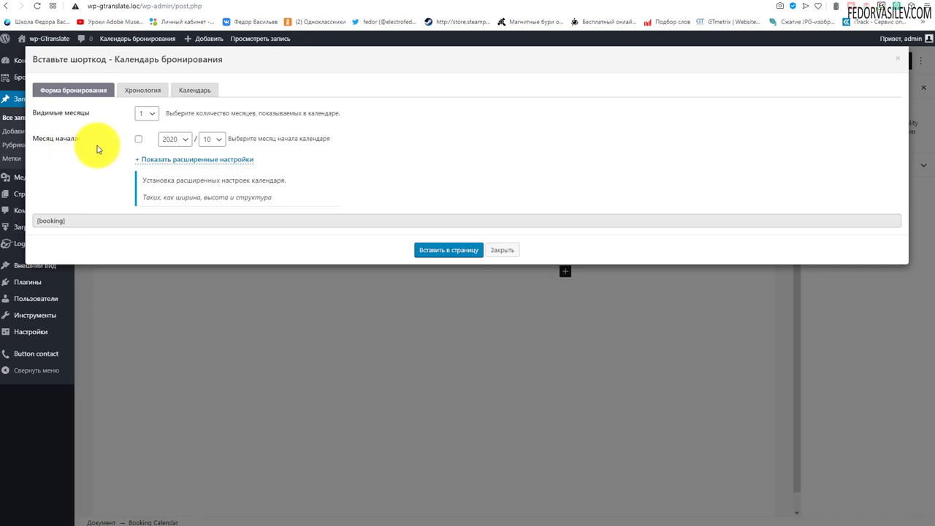
left_click(179, 139)
left_click(70, 225)
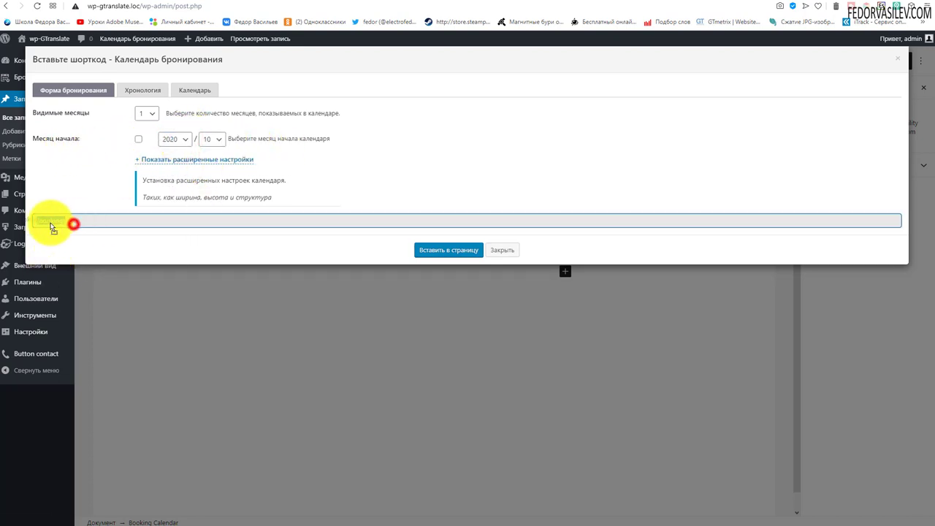
left_click_drag(70, 224, 44, 231)
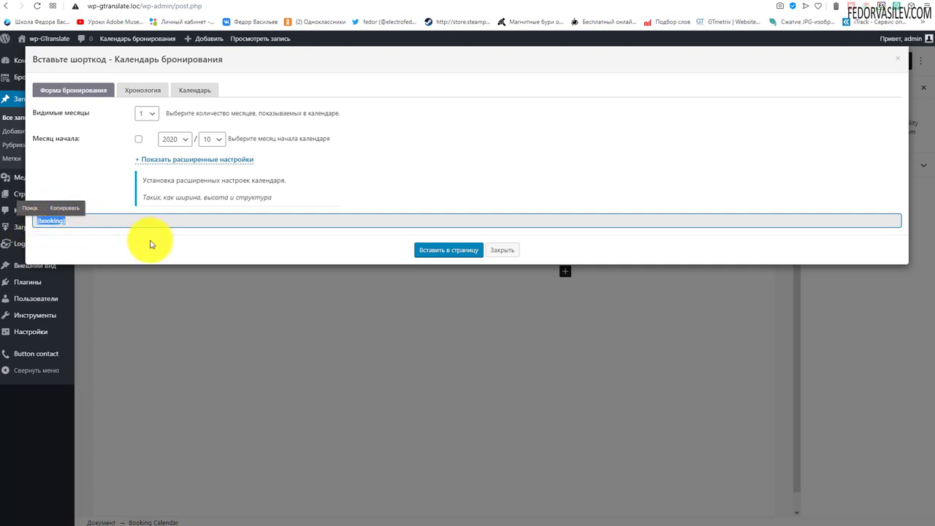
Review the timeline and calendar shortcode options, ending back on the booking form options
left_click(139, 90)
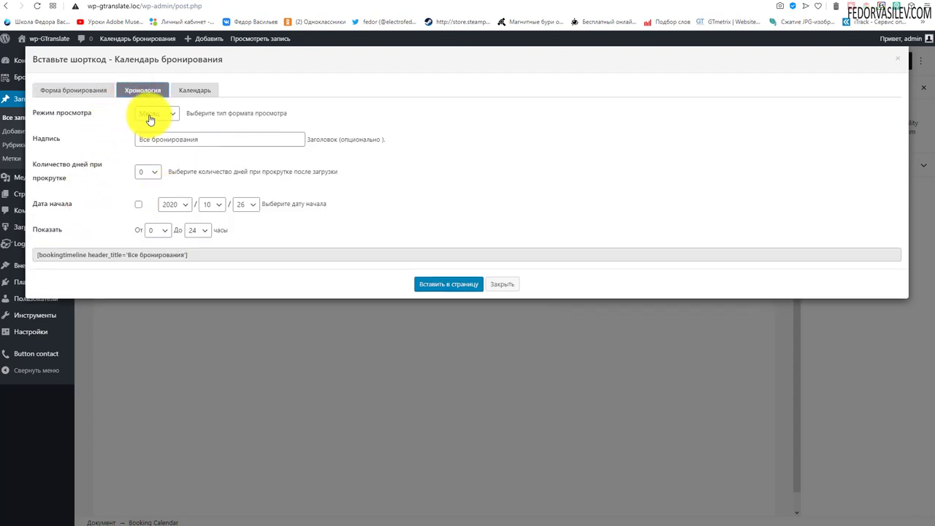
left_click(189, 89)
left_click(102, 91)
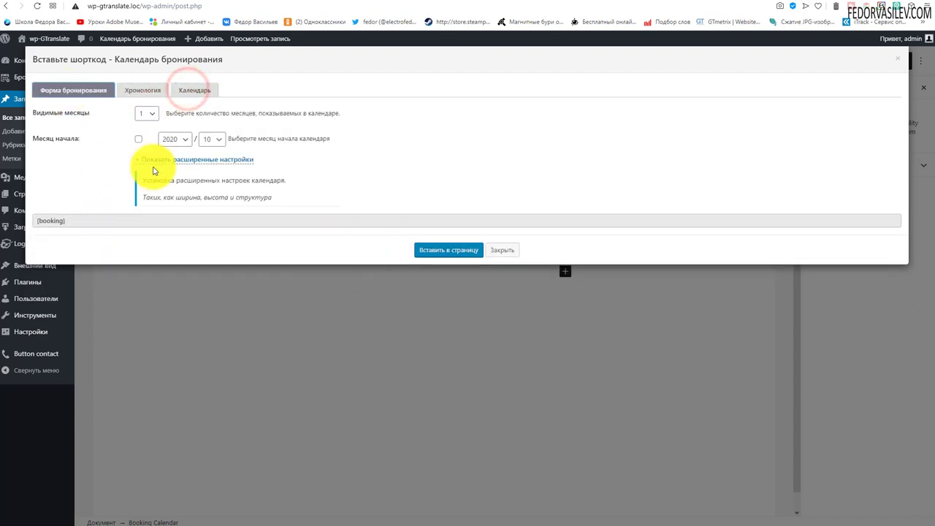
Insert the configured [booking] form into the page and update the post
left_click(439, 250)
left_click(400, 296)
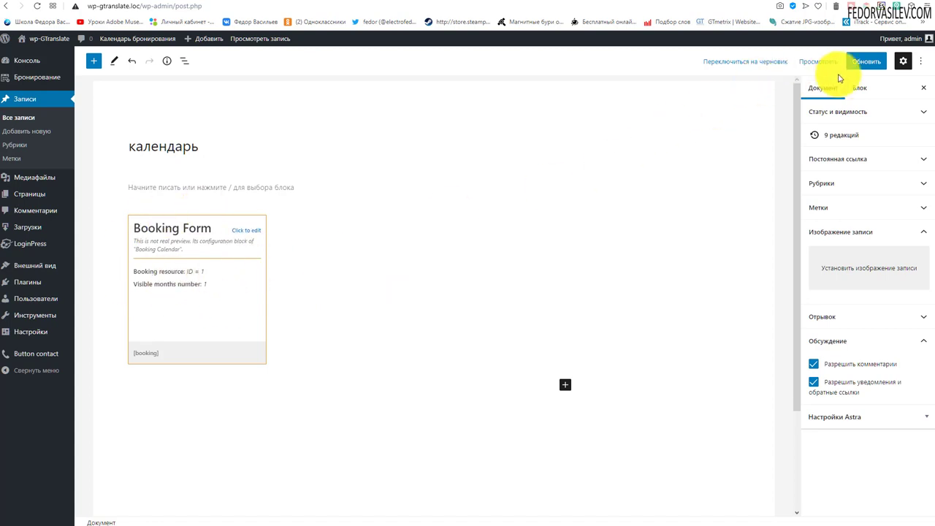
left_click(862, 61)
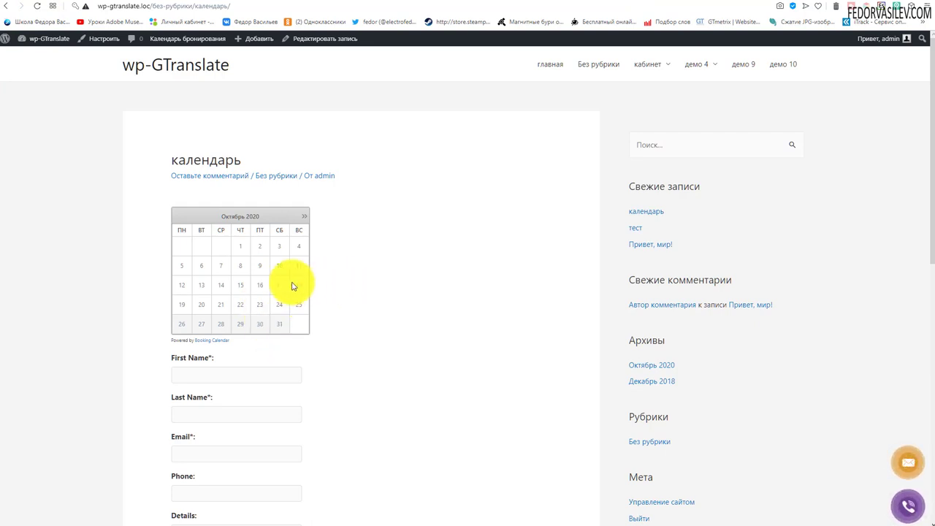
Review the published booking form and select 31 October 2020 in its calendar
scroll(364, 277, "down", 4)
scroll(328, 292, "up", 4)
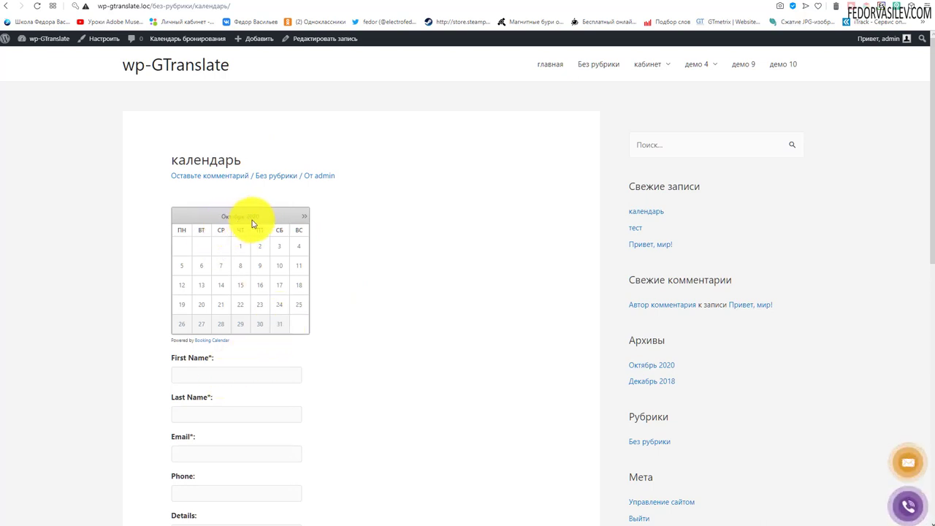
left_click(279, 324)
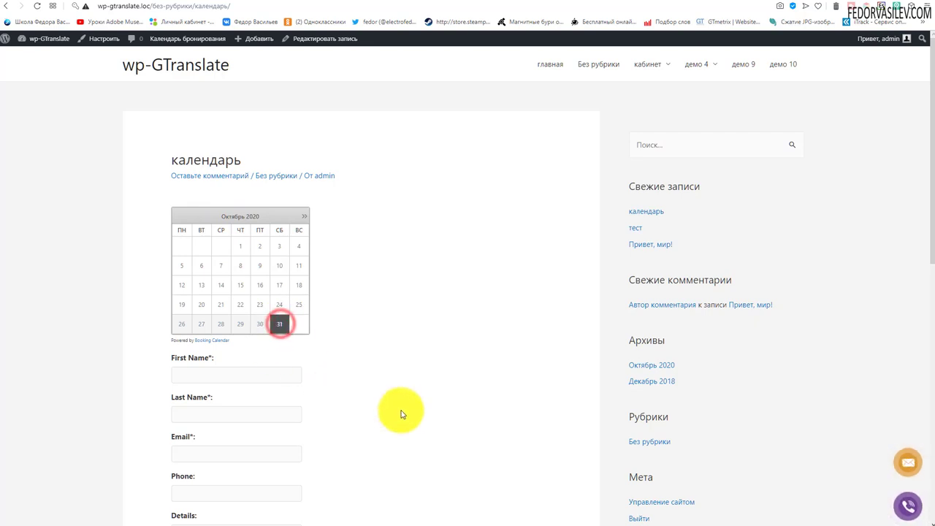
Fill in the booking form with тест as first and last name, plus the contact's e-mail and phone number
scroll(396, 415, "down", 3)
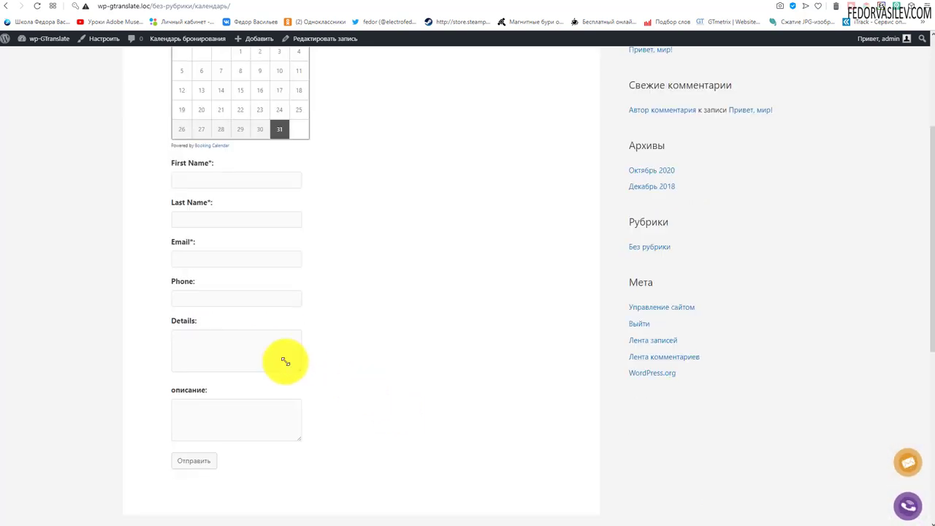
left_click(203, 179)
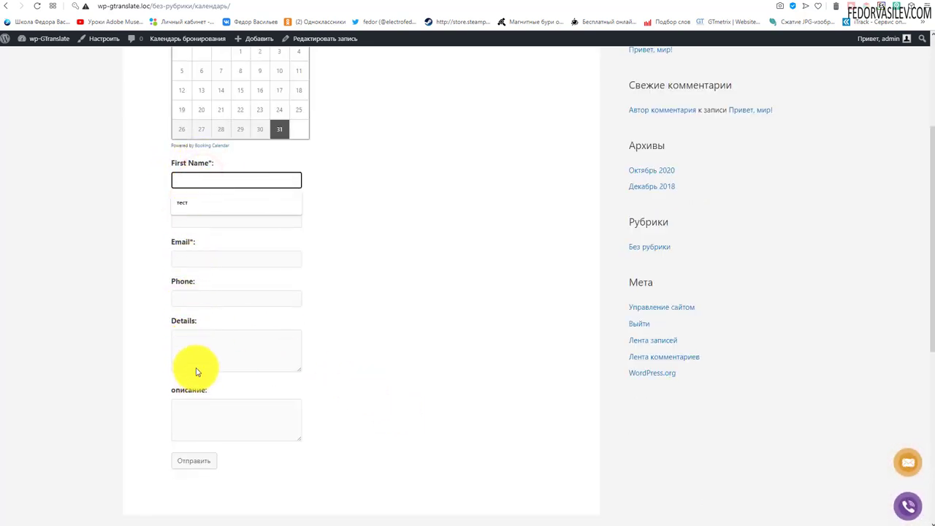
left_click(187, 202)
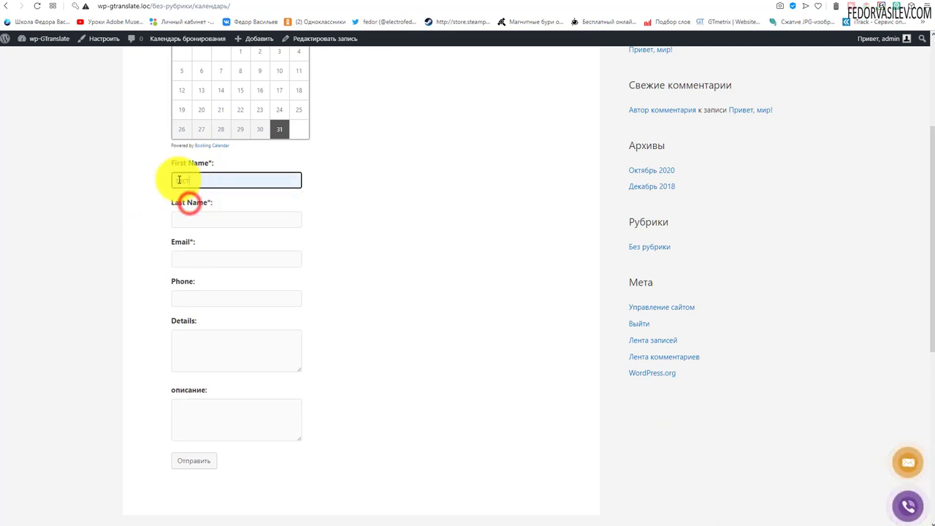
left_click(201, 220)
left_click(196, 249)
left_click(194, 258)
left_click(195, 278)
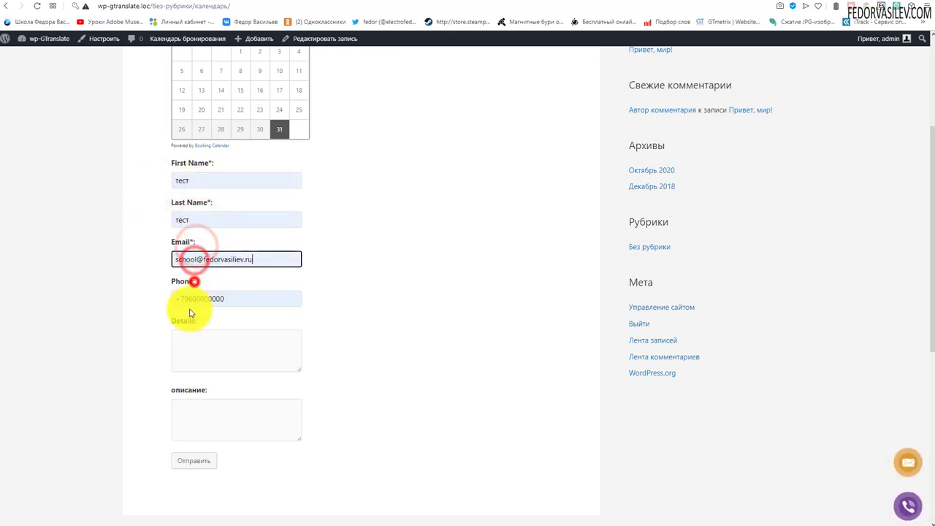
Enter "hhth" as the booking details and submit the booking request
left_click(230, 352)
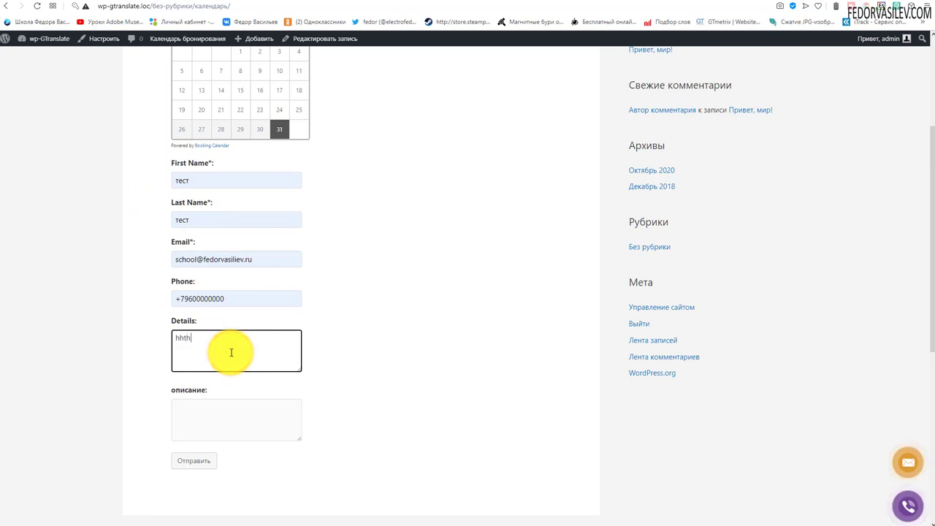
left_click(194, 420)
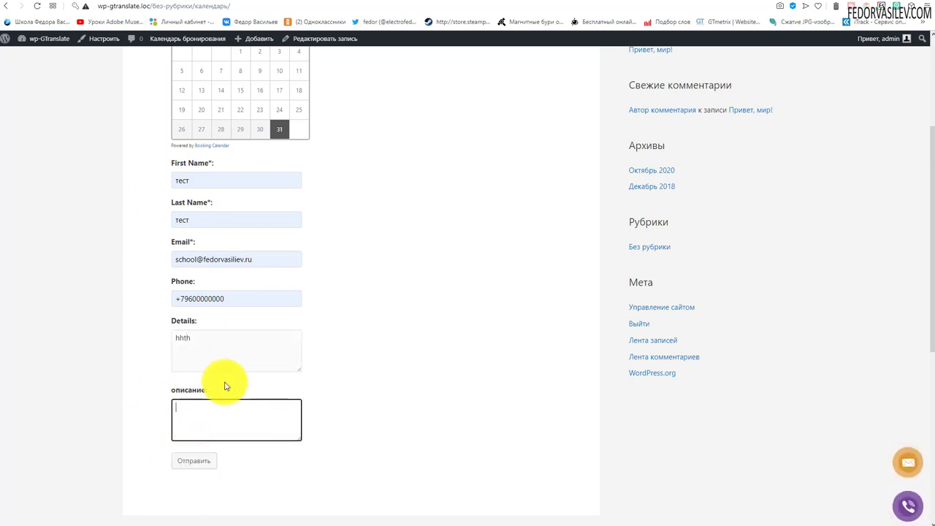
left_click(195, 461)
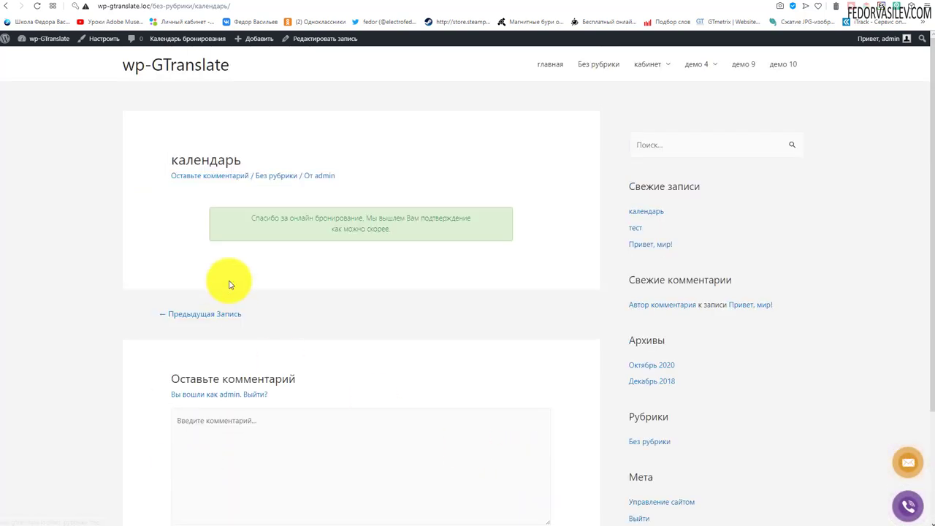
Look over the page after the submission and try selecting 31 October 2020 in the calendar again
scroll(265, 167, "down", 2)
scroll(278, 307, "up", 2)
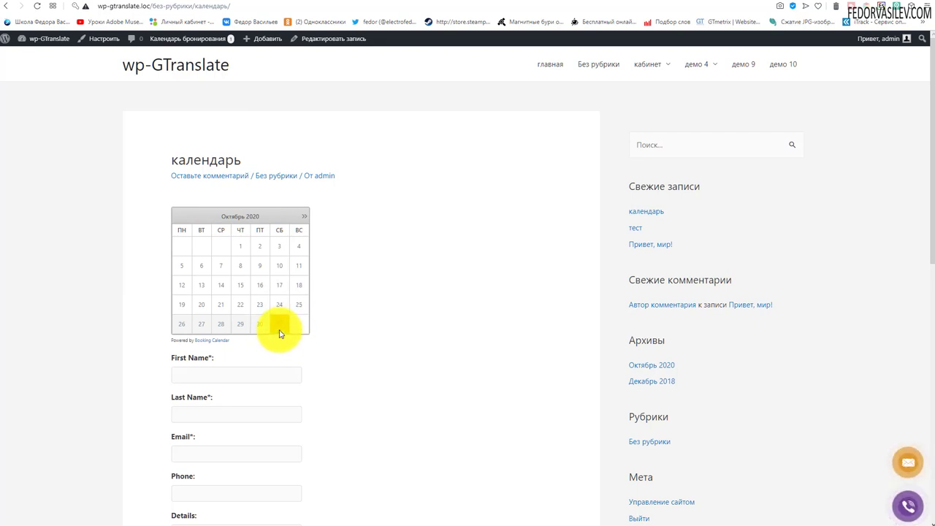
left_click(282, 322)
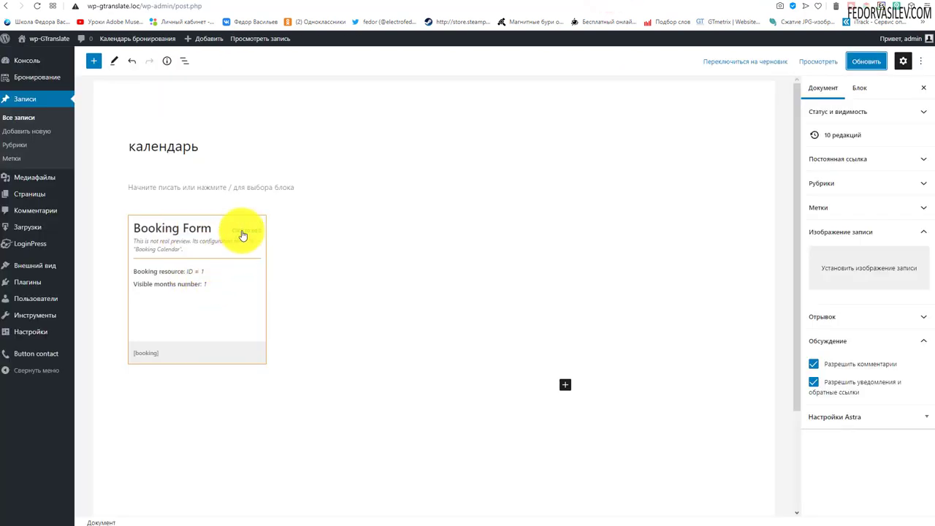
Open the post's Booking Form block for editing and set its visible months to 2
left_click(243, 235)
left_click(246, 277)
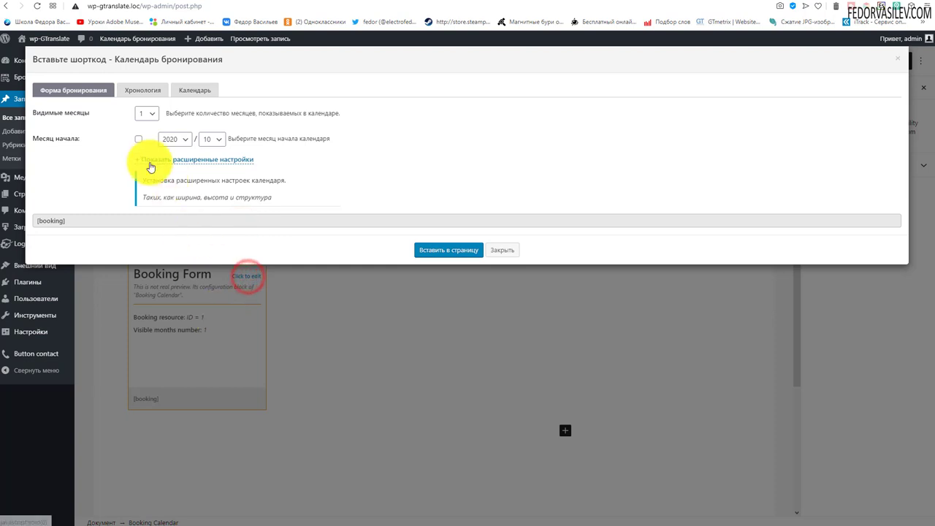
left_click(151, 116)
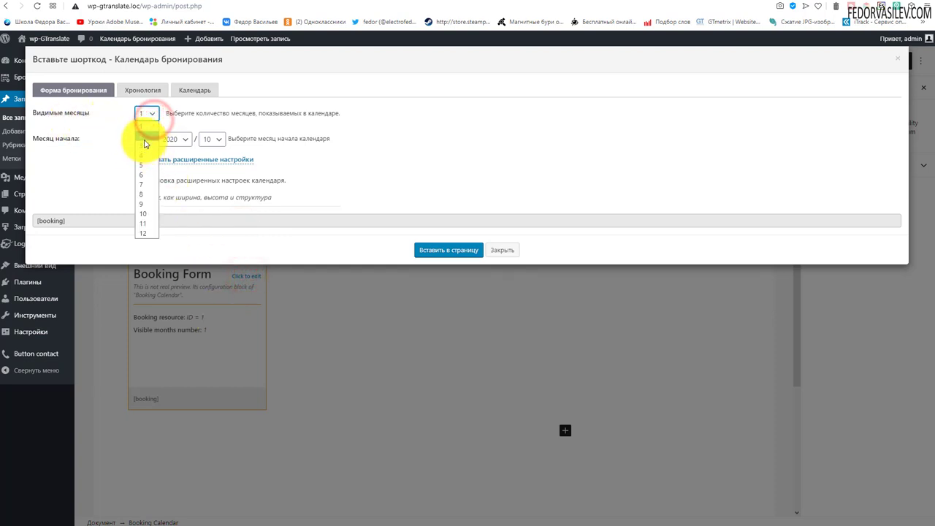
left_click(145, 139)
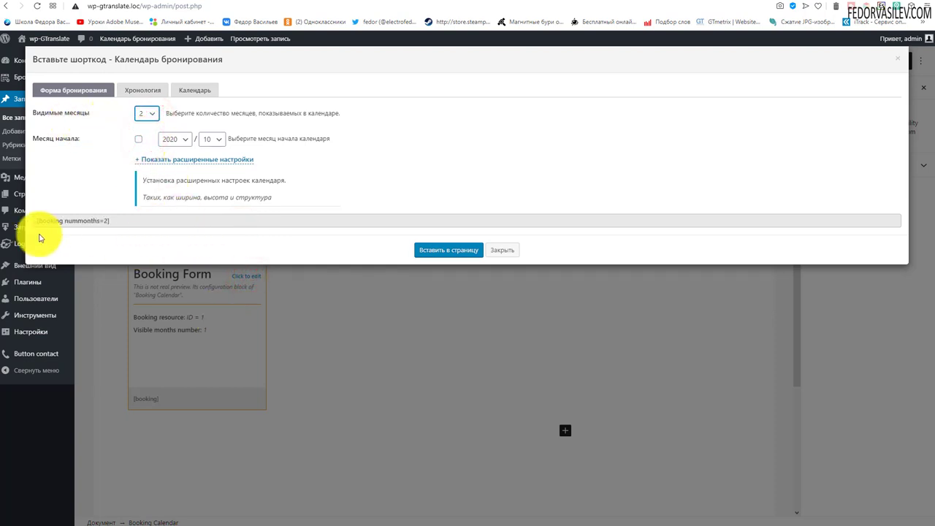
Highlight the [booking nummonths=2] shortcode in the booking form settings
left_click(114, 223)
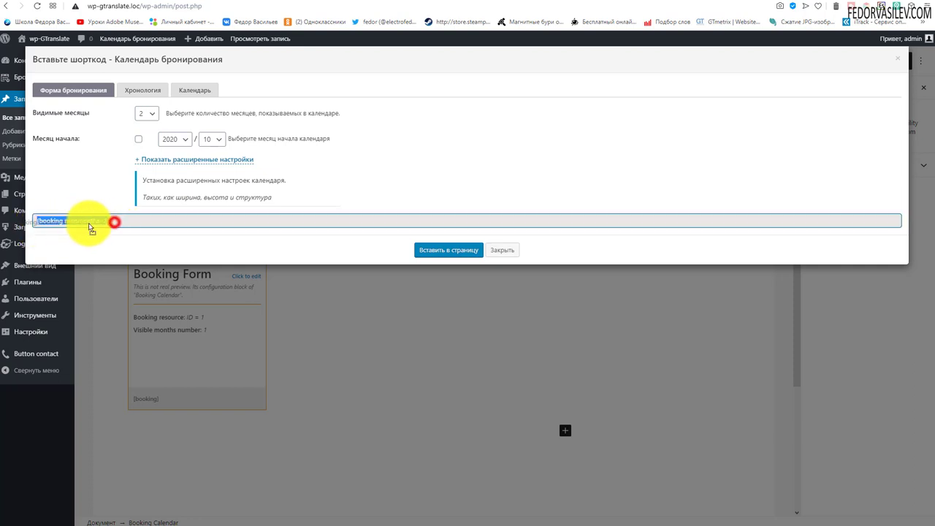
right_click(76, 225)
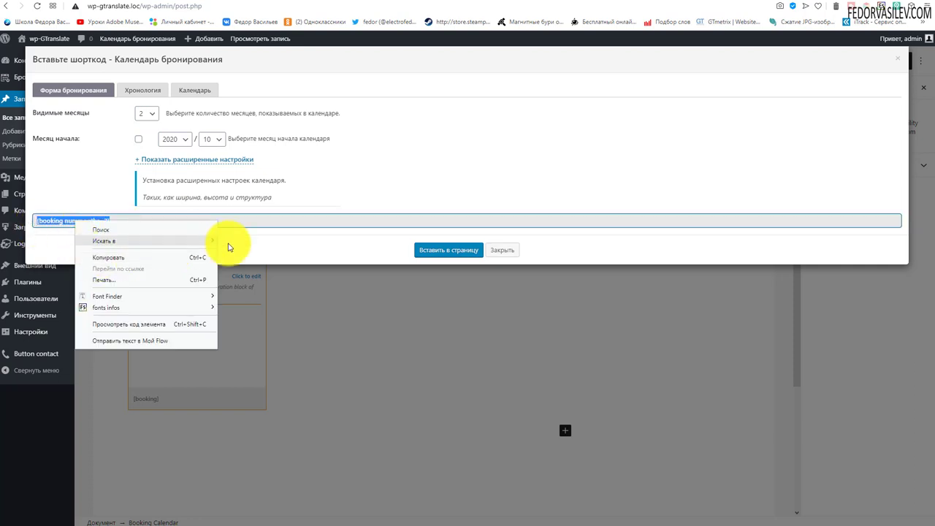
left_click(260, 245)
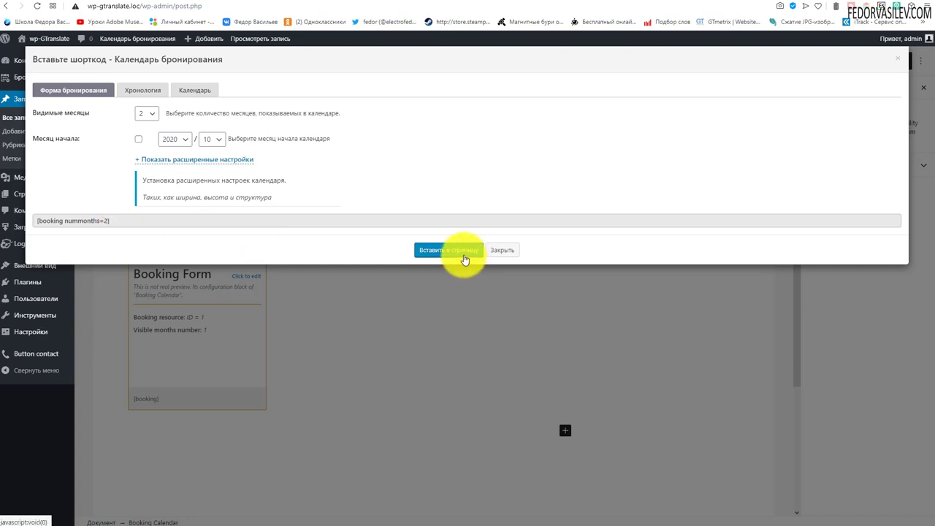
left_click(116, 223)
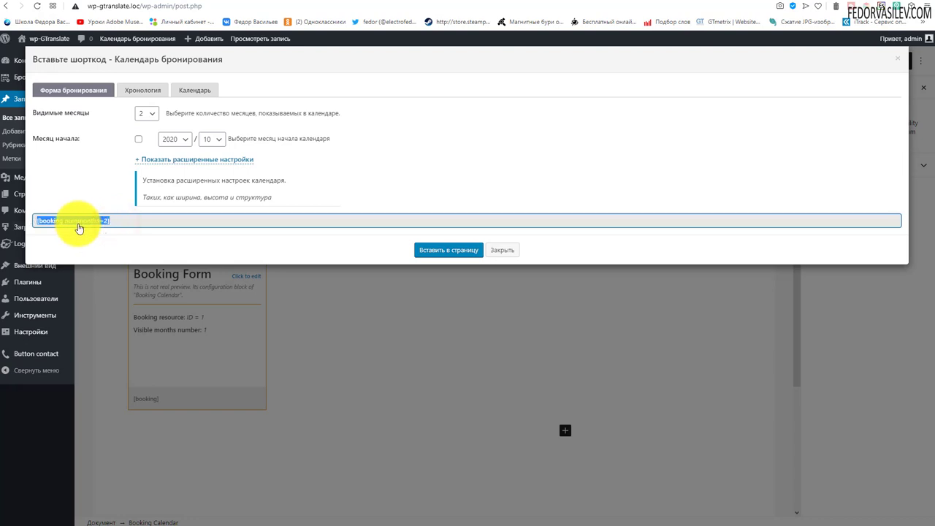
Insert a timeline with 30 scroll days and start date 2020-10-26 into the page and update the post
left_click(142, 89)
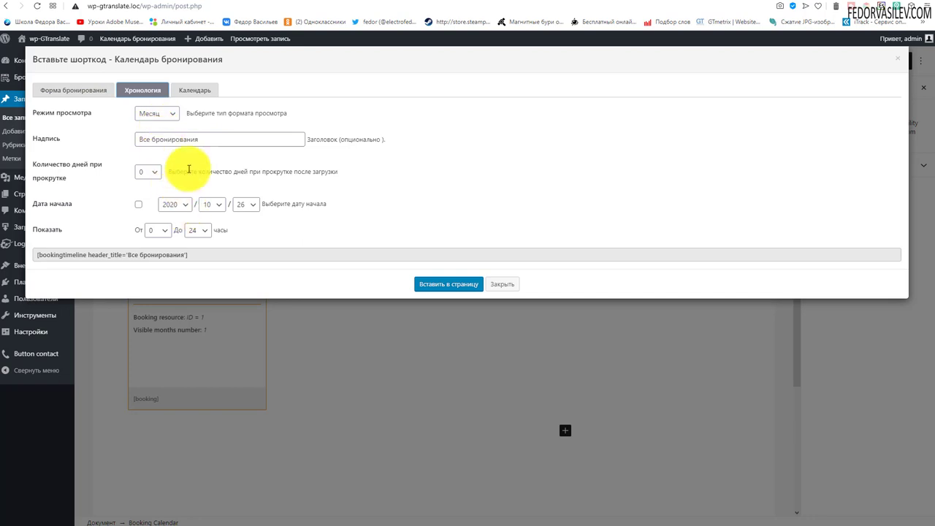
left_click(152, 173)
scroll(157, 256, "down", 5)
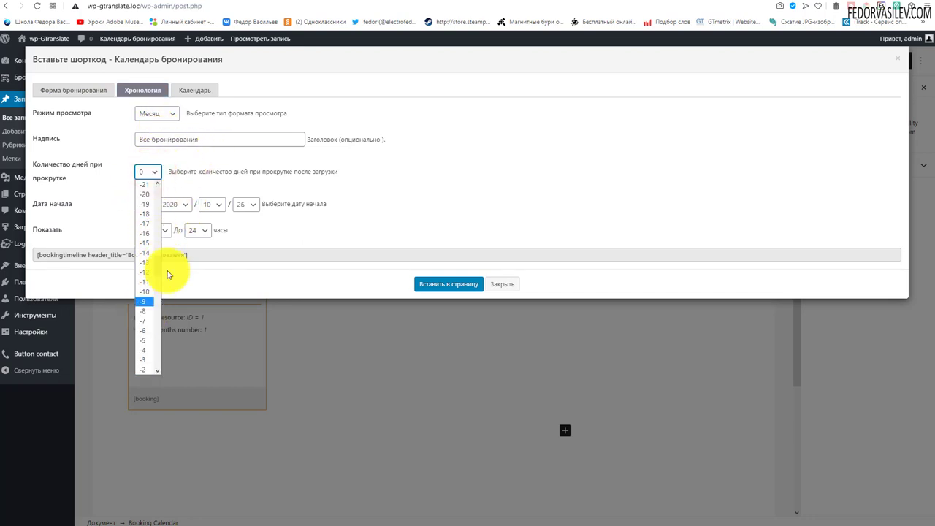
left_click(151, 261)
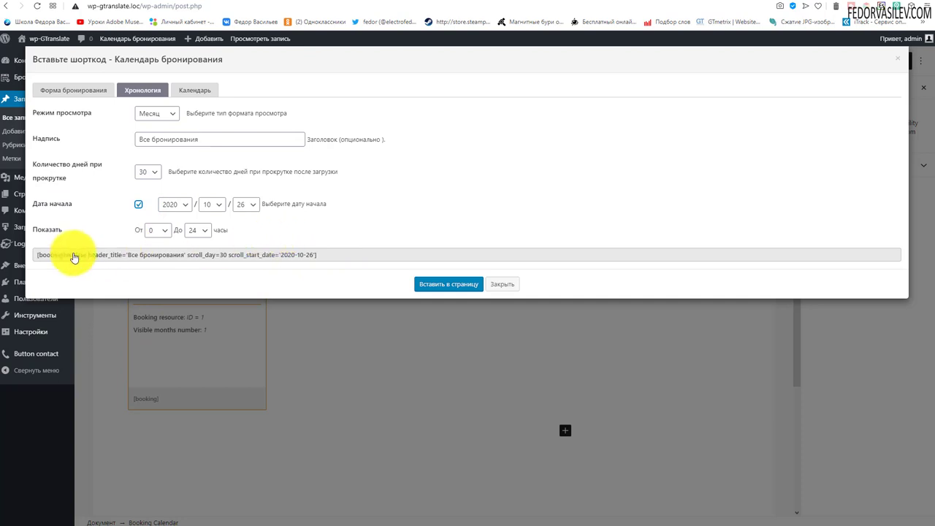
left_click(427, 285)
left_click(404, 291)
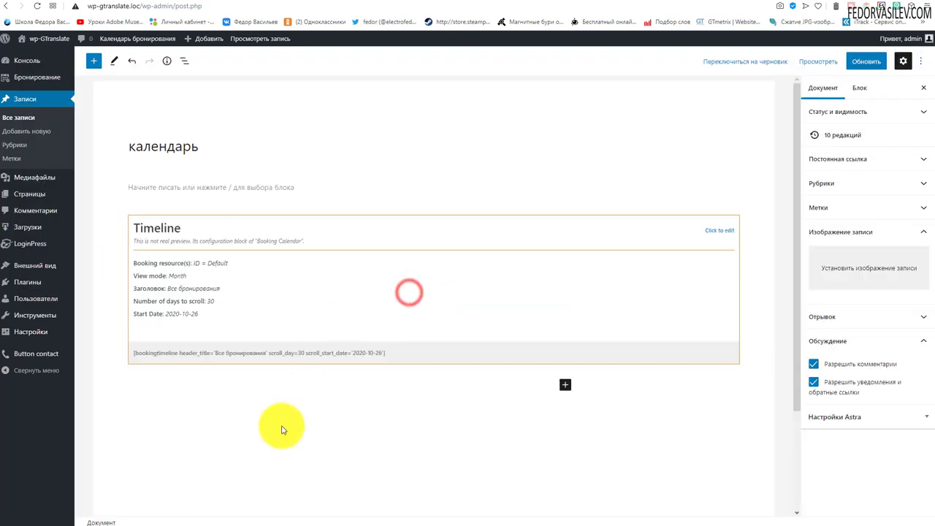
left_click(866, 62)
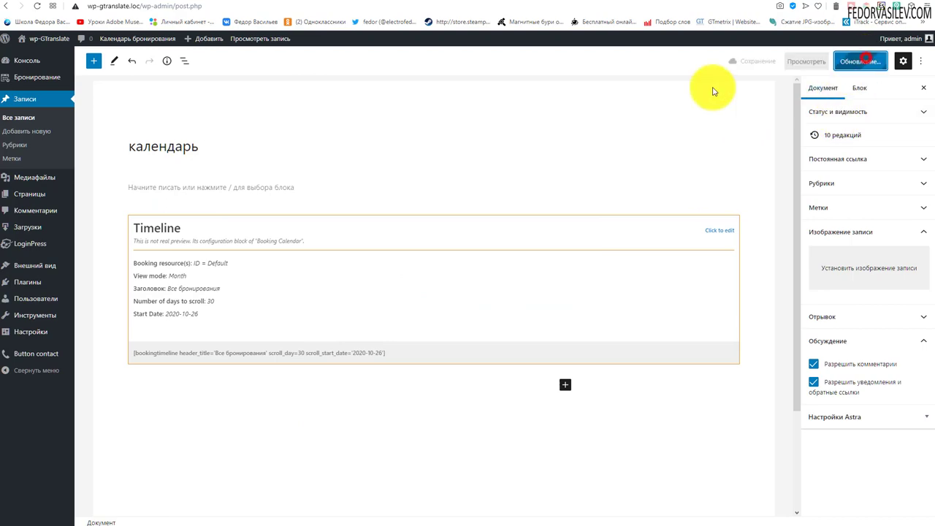
Reload the published page and examine the bookings timeline from its first to its last date
left_click(638, 2)
left_click(37, 6)
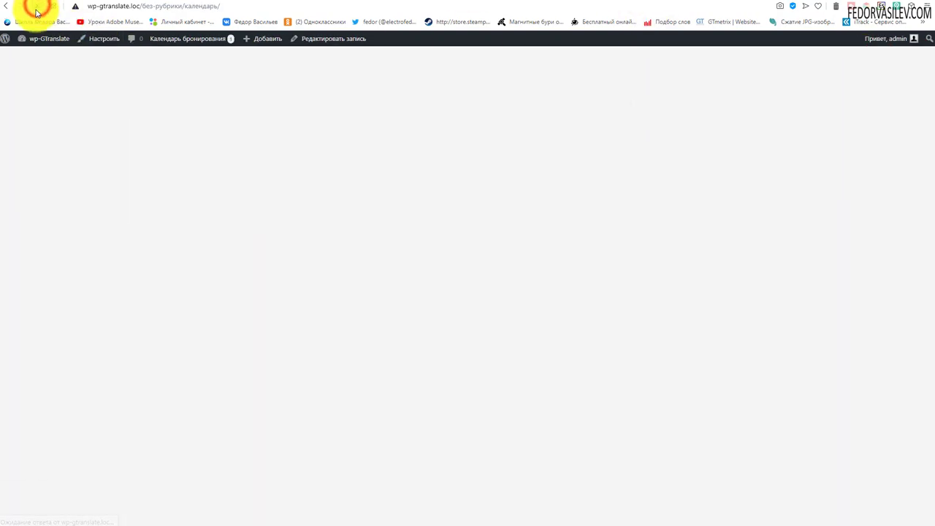
scroll(334, 256, "down", 5)
scroll(313, 314, "down", 2)
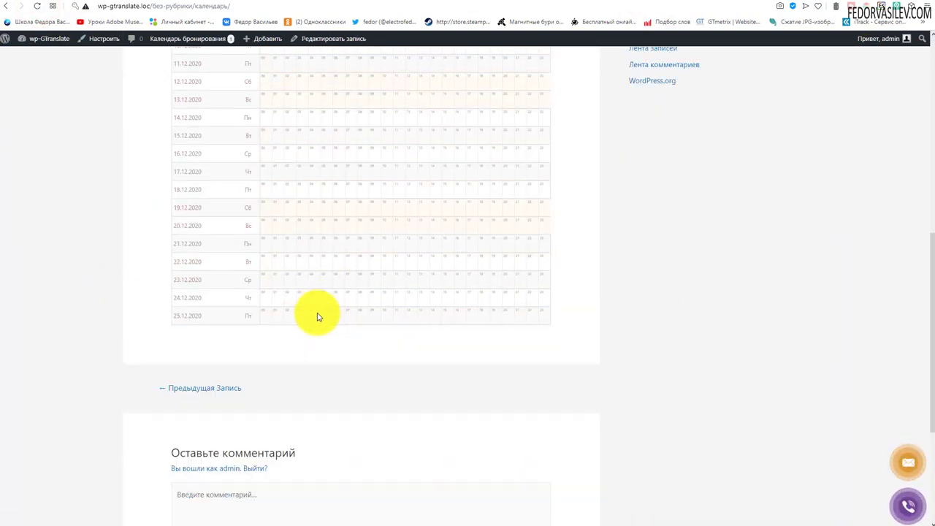
scroll(311, 313, "up", 7)
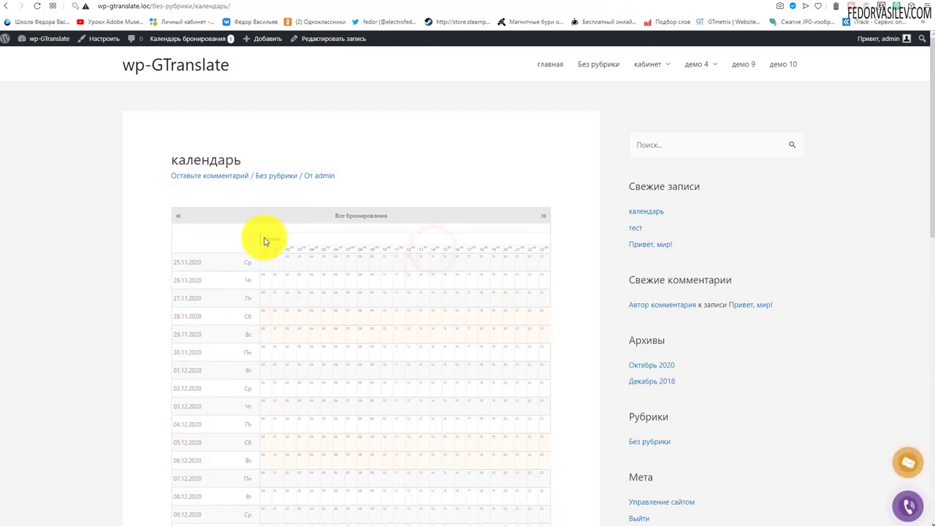
scroll(336, 278, "down", 6)
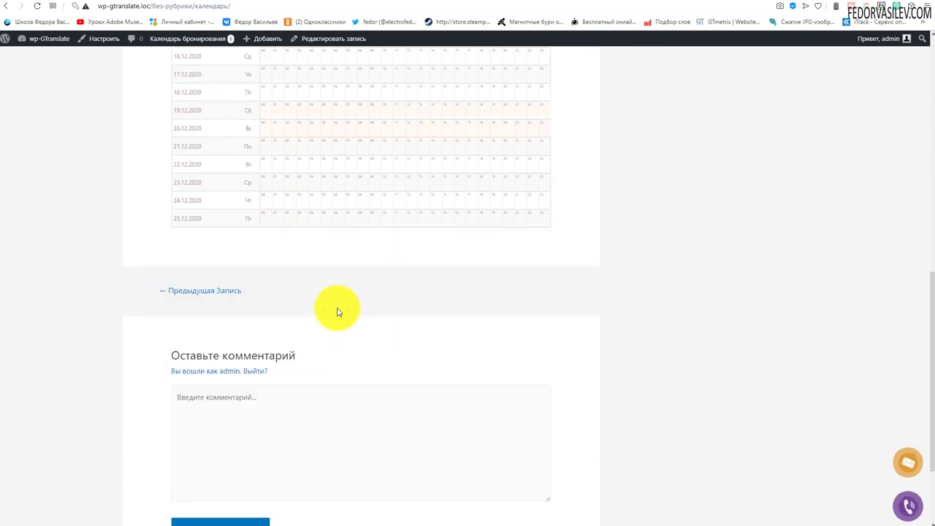
scroll(337, 311, "up", 4)
scroll(339, 307, "up", 3)
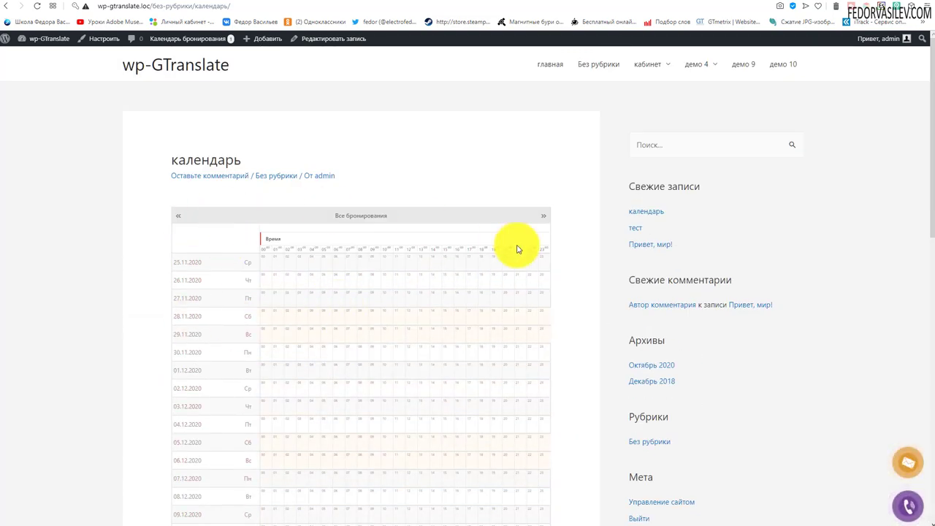
Advance the published timeline to the following period and look through its dates
left_click(545, 217)
scroll(457, 302, "down", 3)
scroll(451, 303, "up", 3)
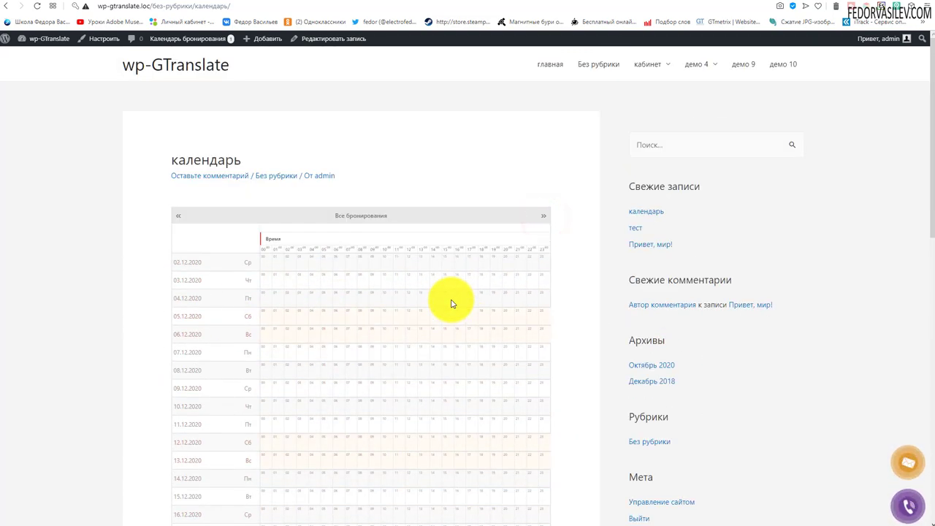
scroll(409, 329, "down", 4)
left_click(397, 397)
scroll(468, 396, "down", 3)
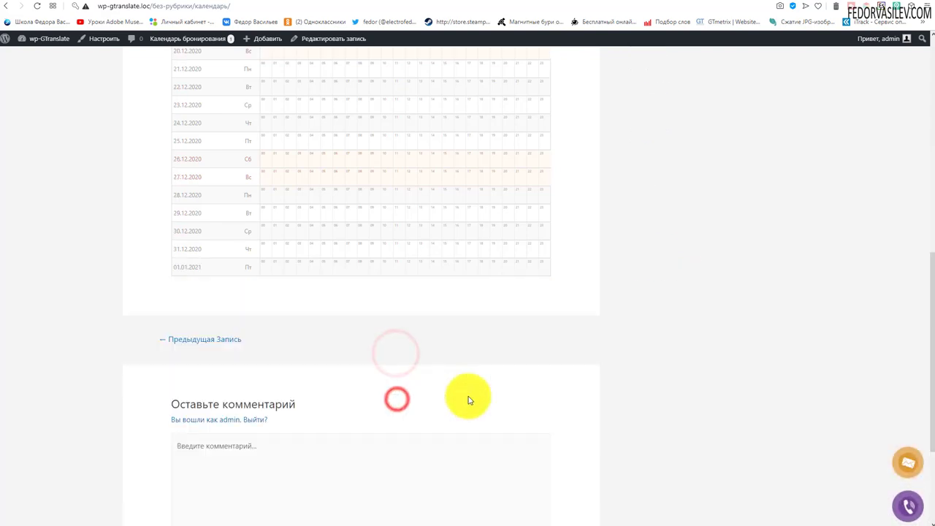
scroll(213, 334, "up", 7)
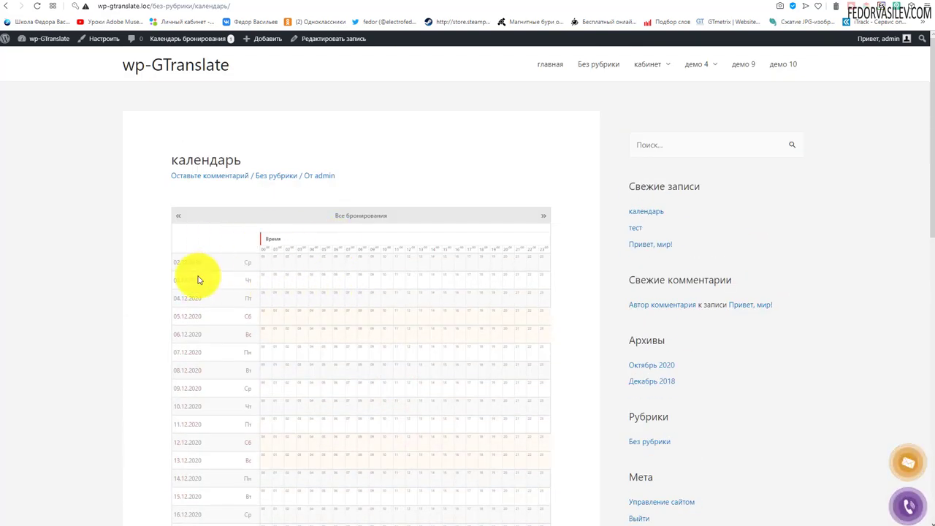
Return to the post editor and replace the timeline block with a new Booking Calendar block
left_click(606, 11)
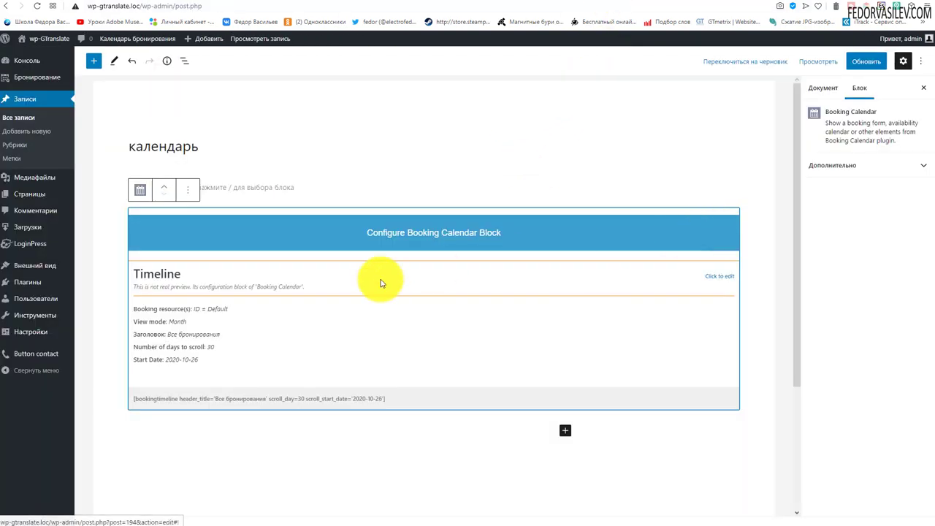
left_click(196, 191)
left_click(209, 405)
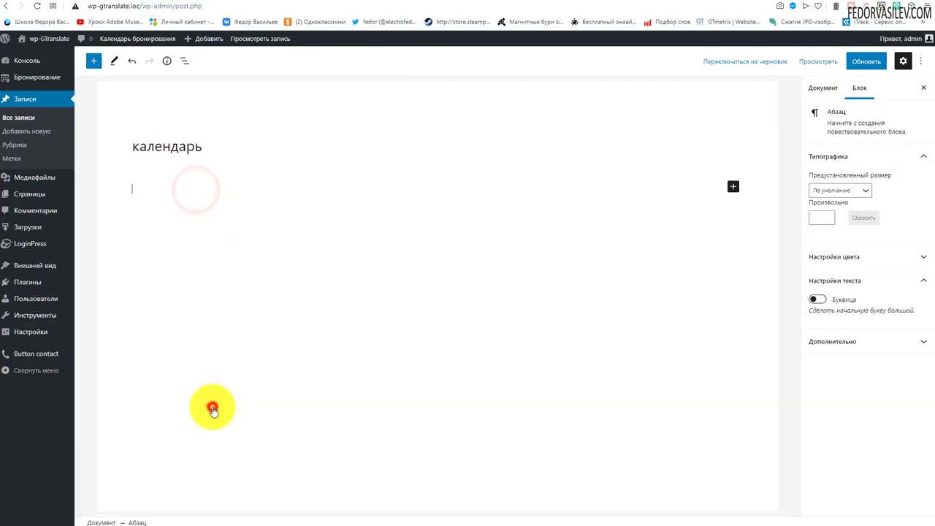
left_click(732, 192)
left_click(789, 229)
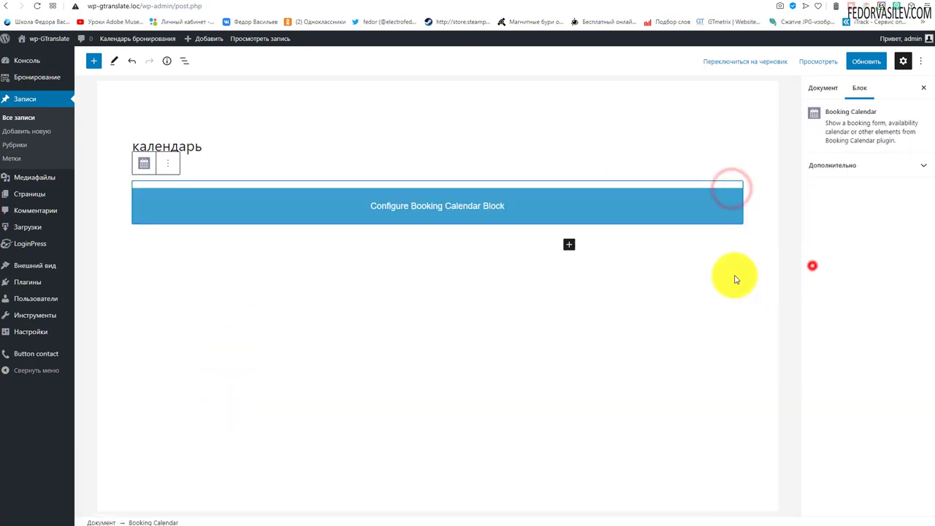
Insert the booking form with 2 visible months into the new block and update the post
left_click(402, 212)
left_click(142, 90)
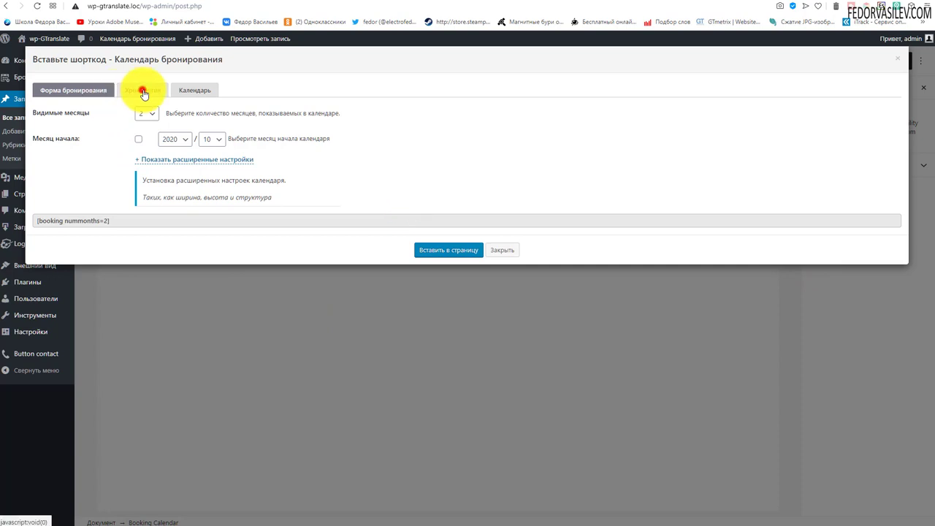
left_click(73, 90)
left_click(461, 252)
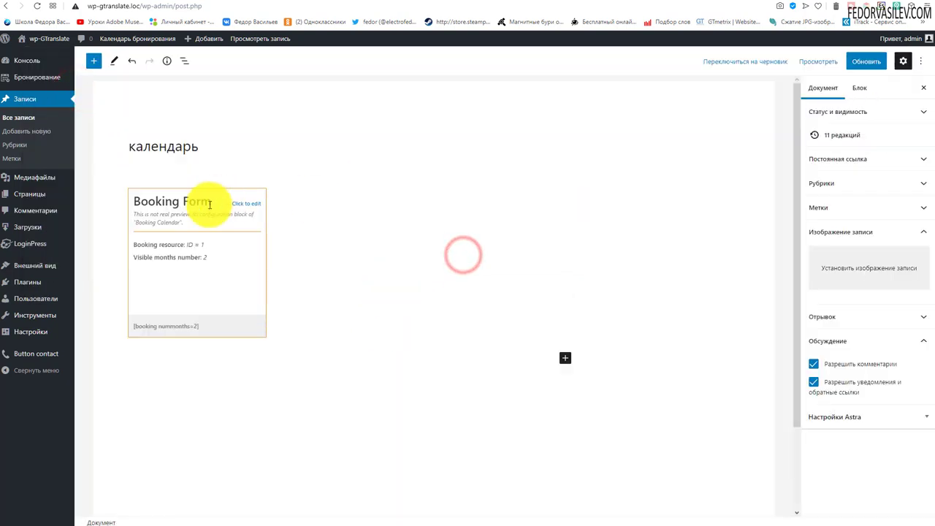
left_click(865, 64)
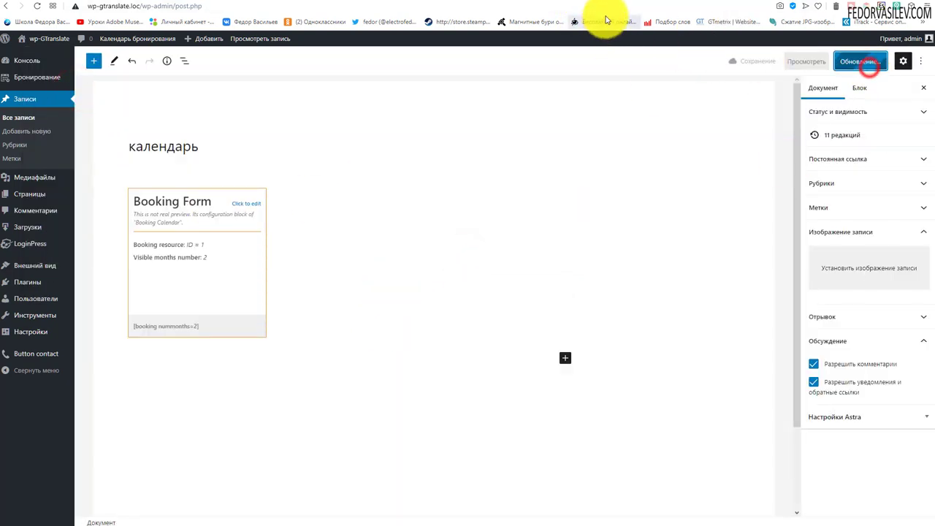
Reload the published page to check the booking form's two-month calendar and return to the post editor
left_click(607, 2)
left_click(35, 9)
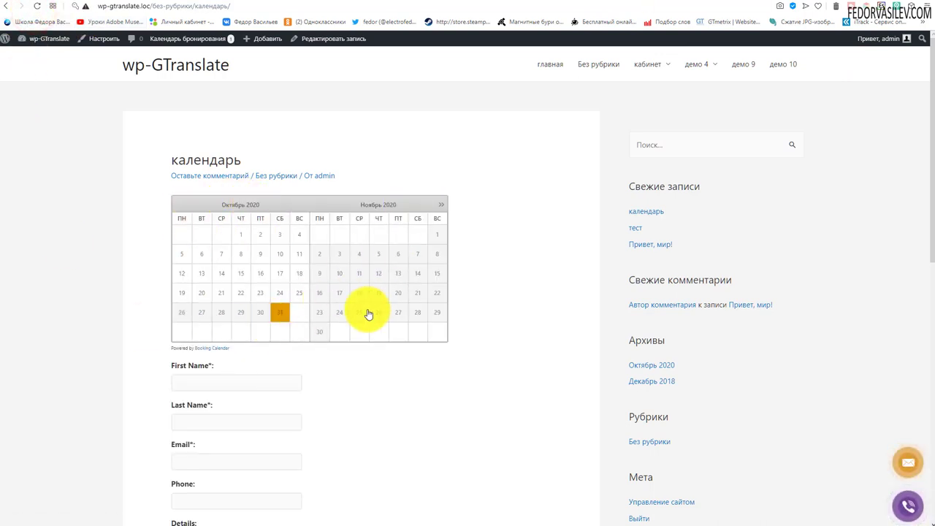
left_click(601, 3)
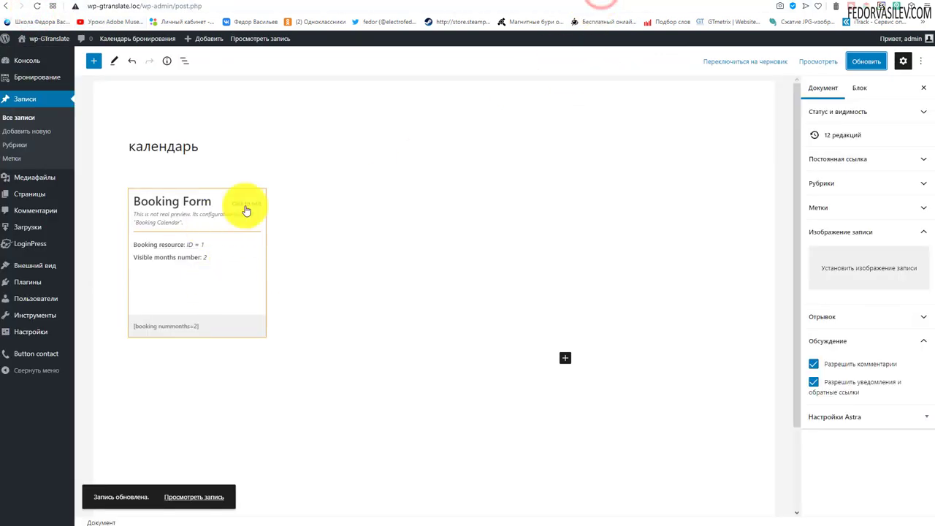
Set the booking form block to 1 visible month, insert it into the page and update the post
left_click(244, 207)
left_click(241, 255)
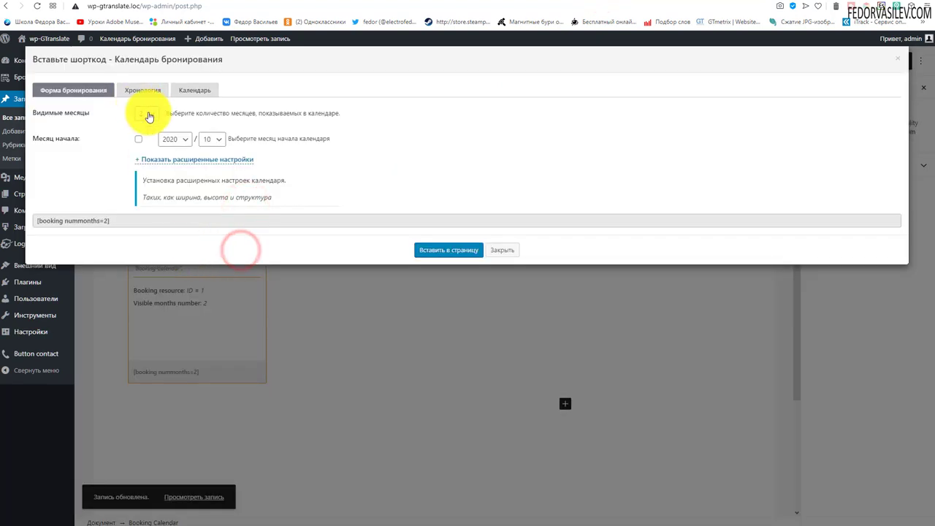
left_click(146, 113)
left_click(139, 128)
left_click(430, 249)
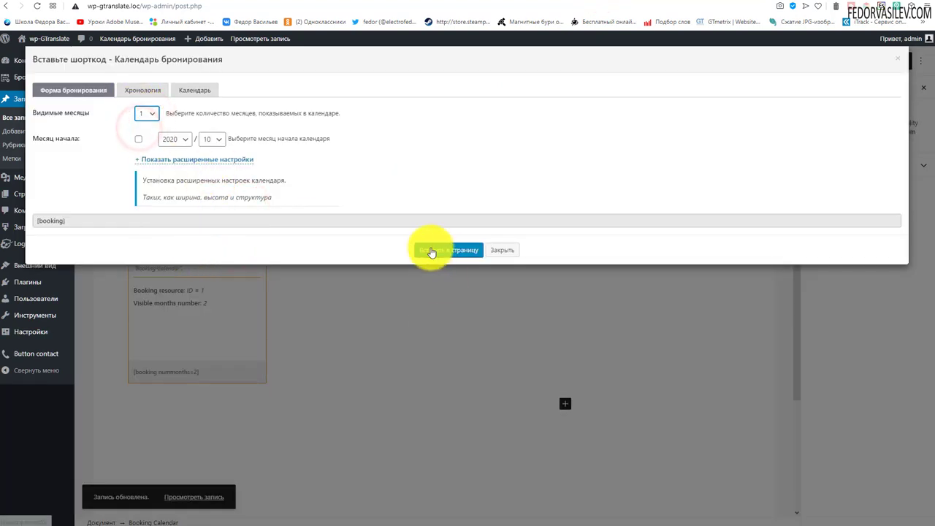
left_click(867, 62)
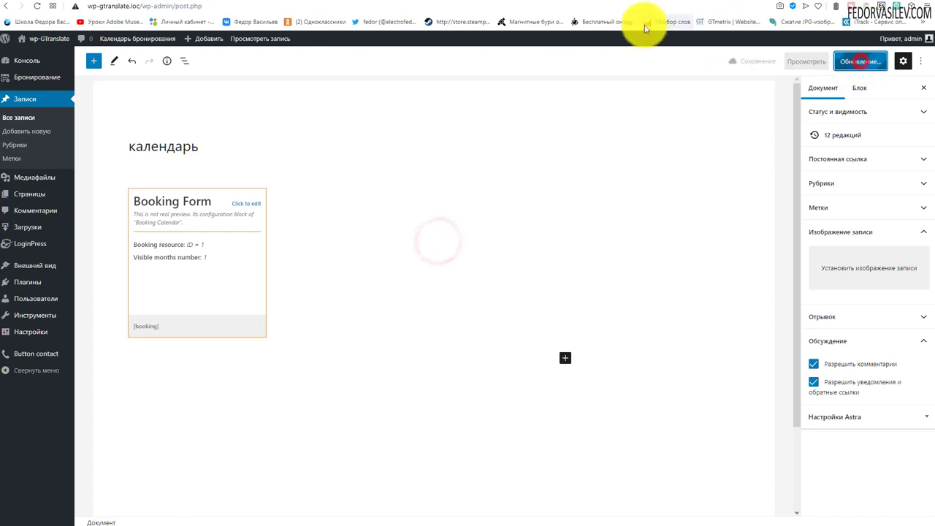
Check the one-month calendar and its 31 October date on the published page, and return to the post editor
left_click(635, 3)
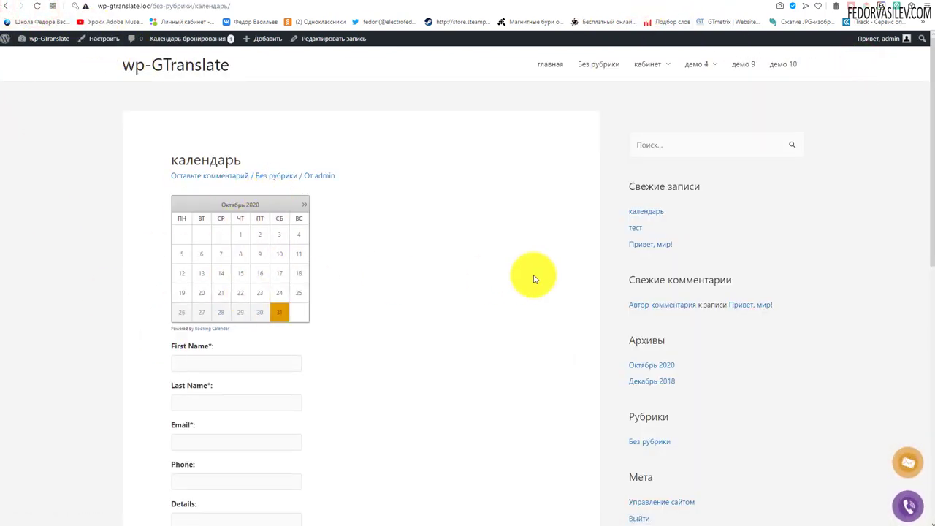
left_click(278, 319)
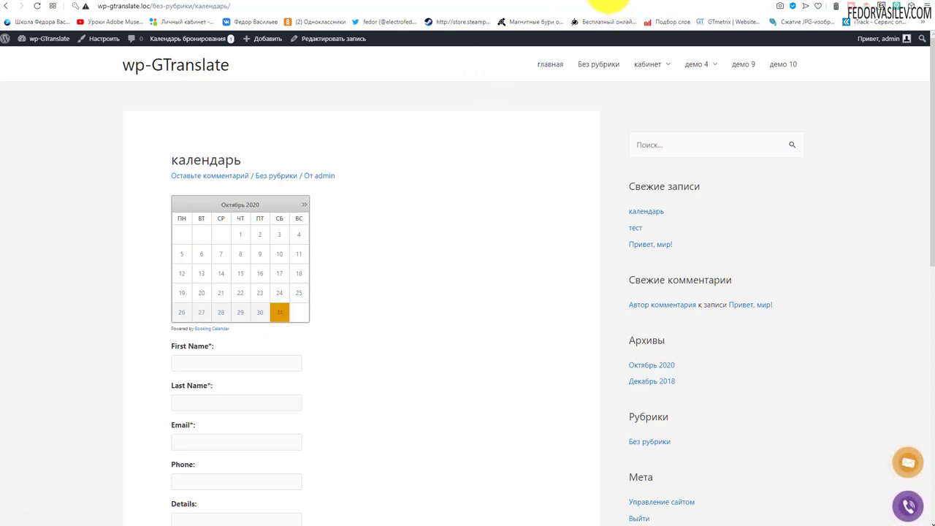
left_click(606, 8)
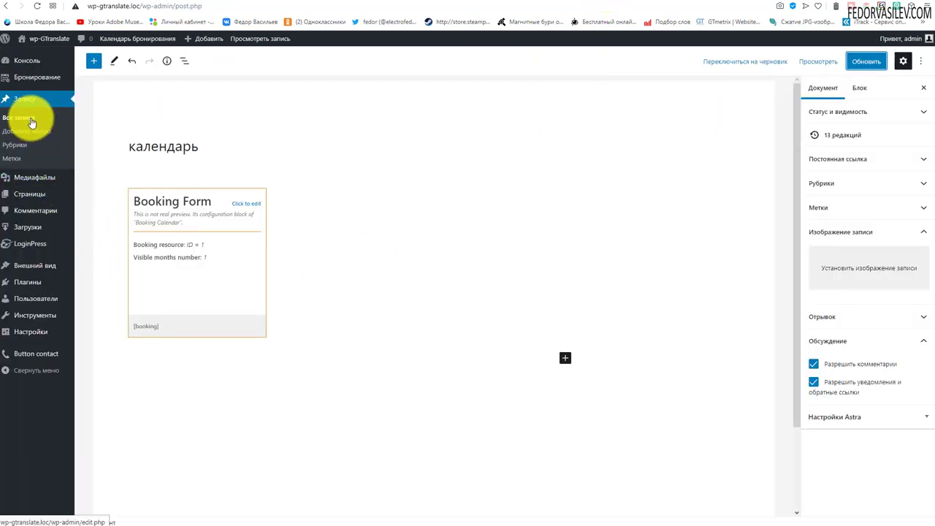
Review the pending 31 October booking in the plugin's calendar overview and approve it in the bookings list
left_click(33, 76)
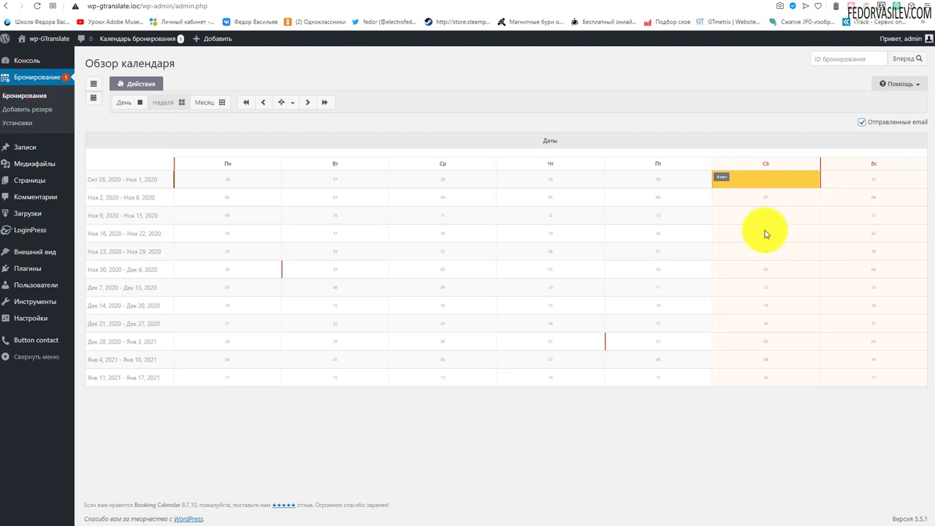
left_click(719, 183)
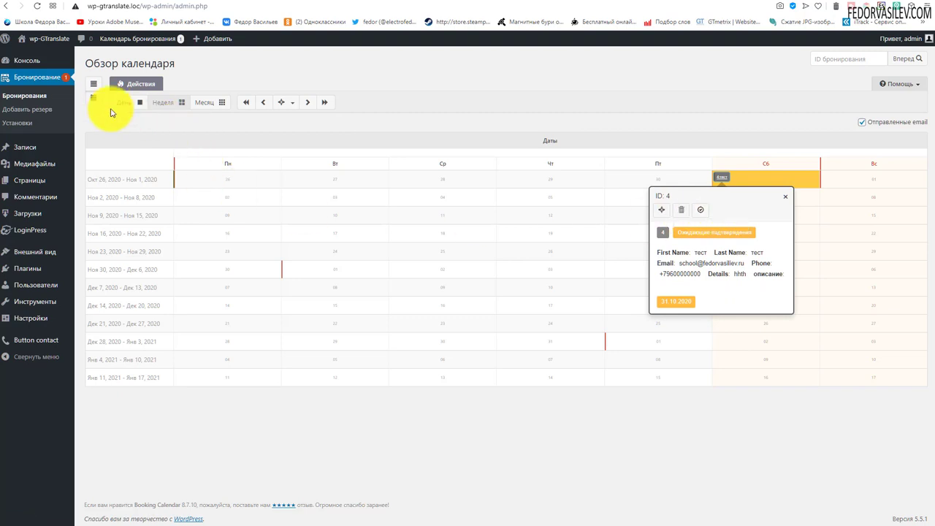
left_click(93, 84)
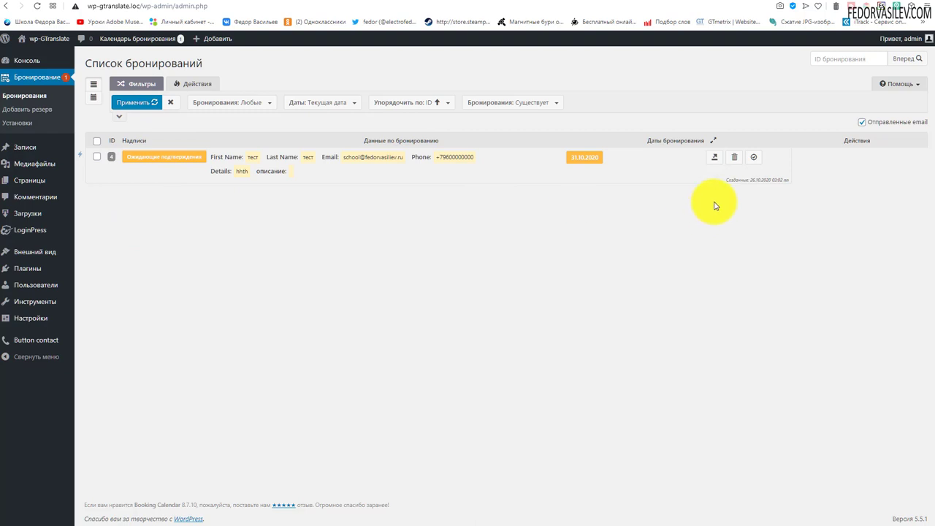
left_click(754, 160)
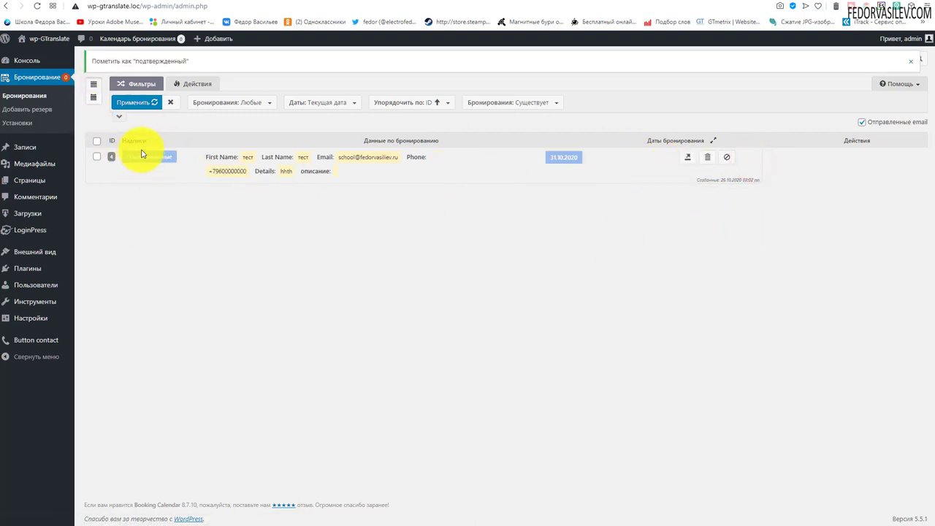
Open the approved booking's details in the calendar overview, copy its ID and search the bookings by that ID
left_click(93, 97)
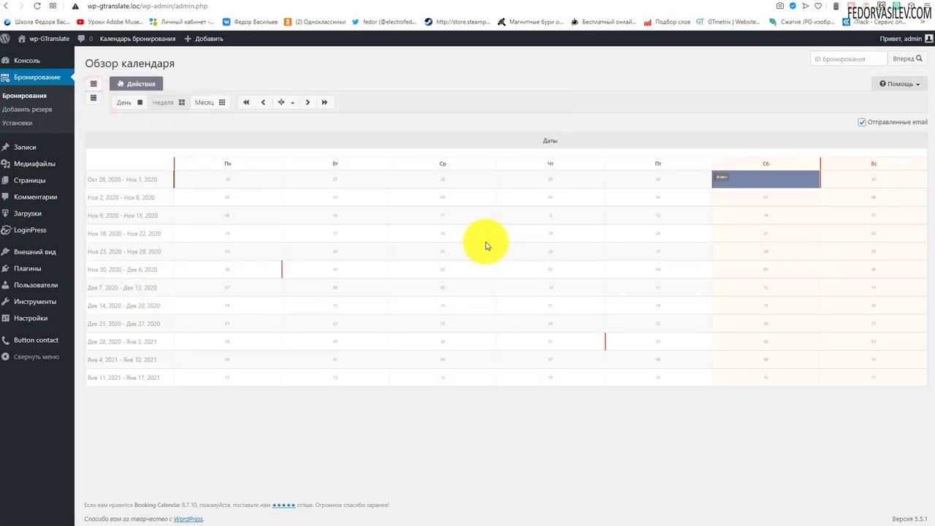
left_click(721, 178)
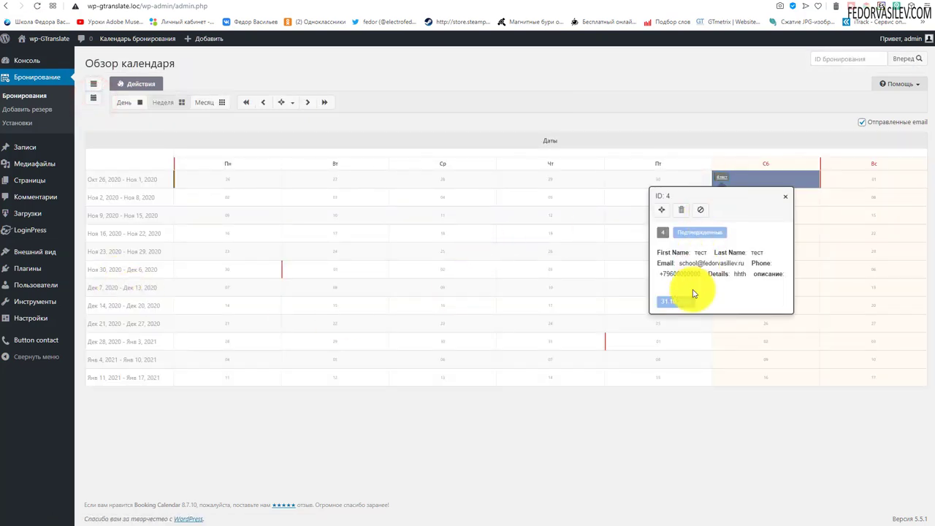
left_click(846, 58)
left_click(694, 95)
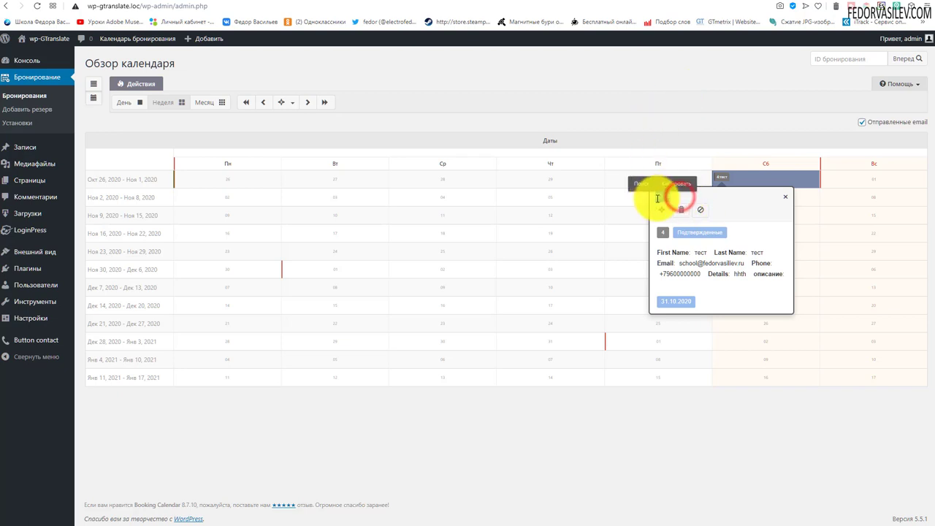
left_click(704, 194)
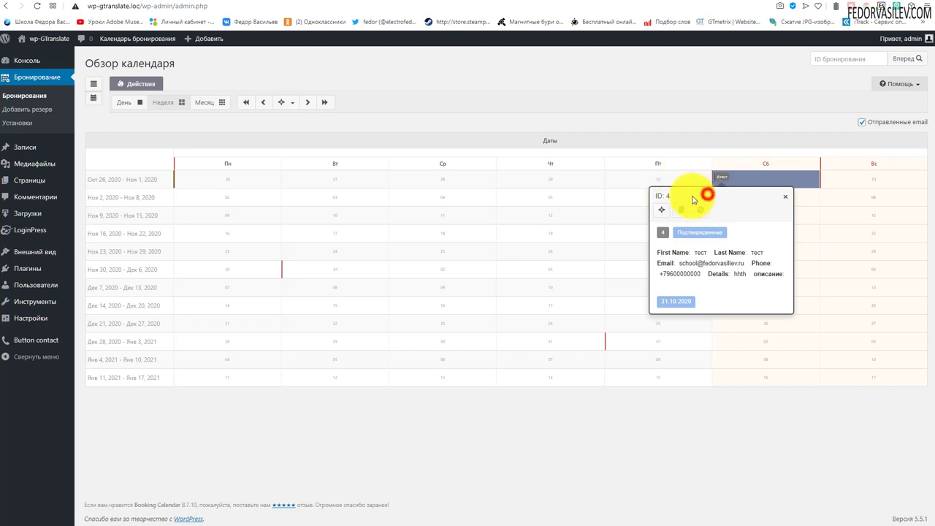
left_click(720, 179)
left_click(720, 178)
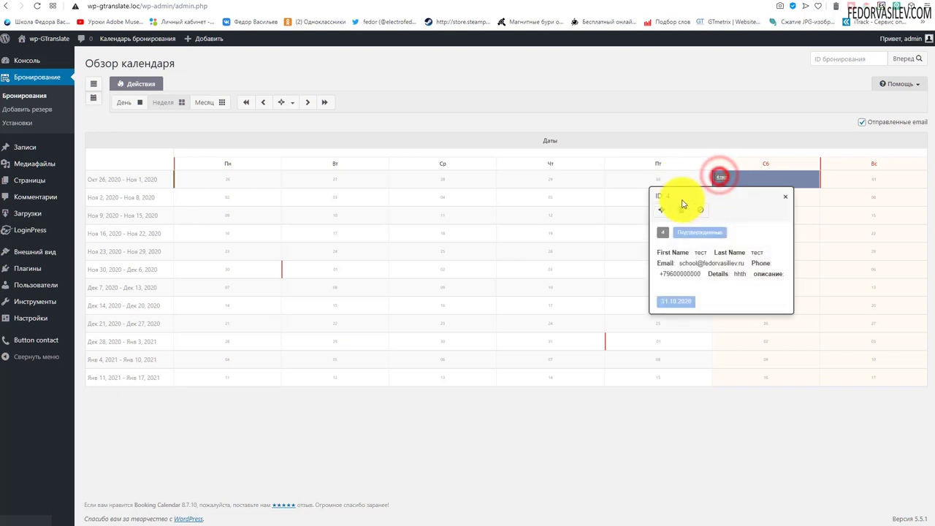
left_click(676, 196)
left_click(673, 184)
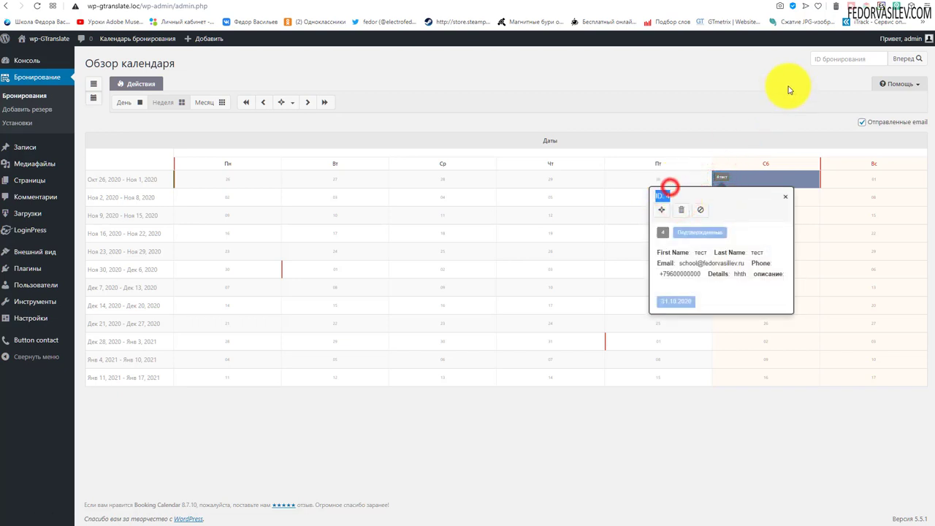
right_click(835, 58)
left_click(845, 136)
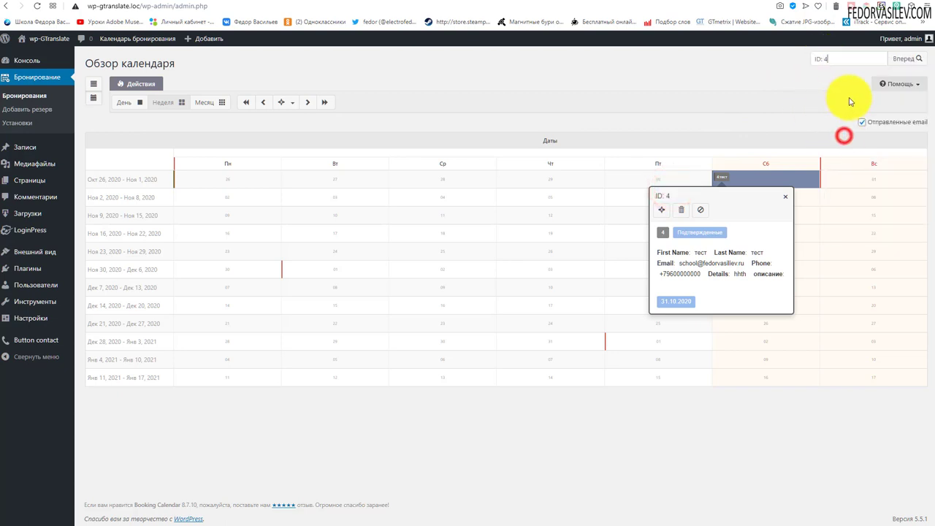
left_click(905, 59)
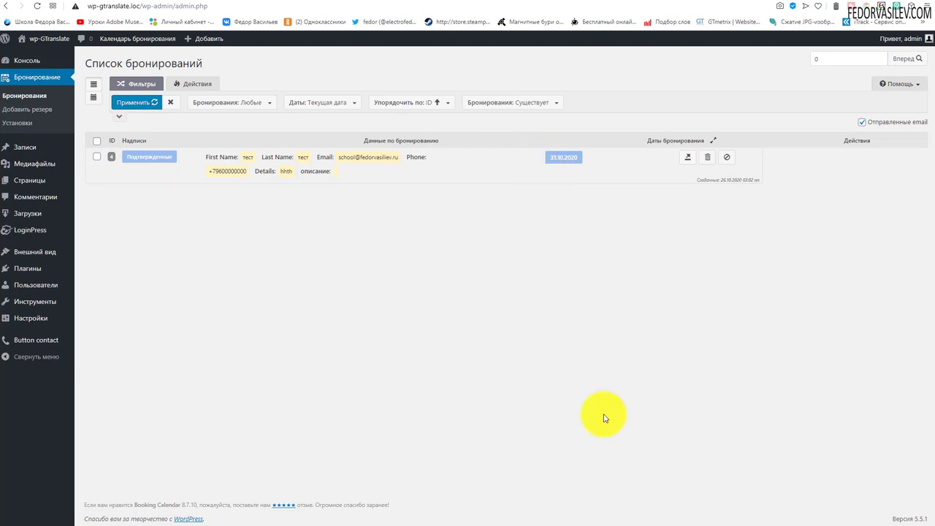
Reopen the full bookings list and reset its filter to the default values
left_click(687, 162)
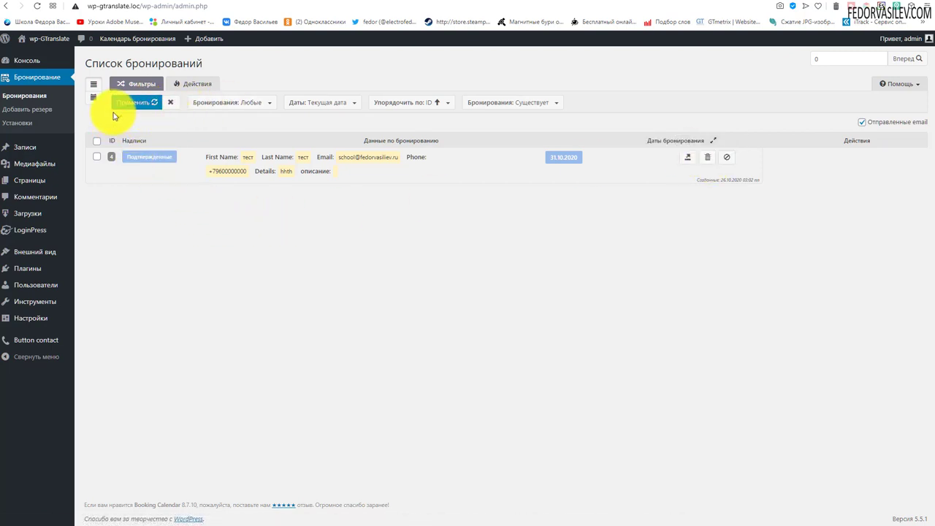
left_click(91, 85)
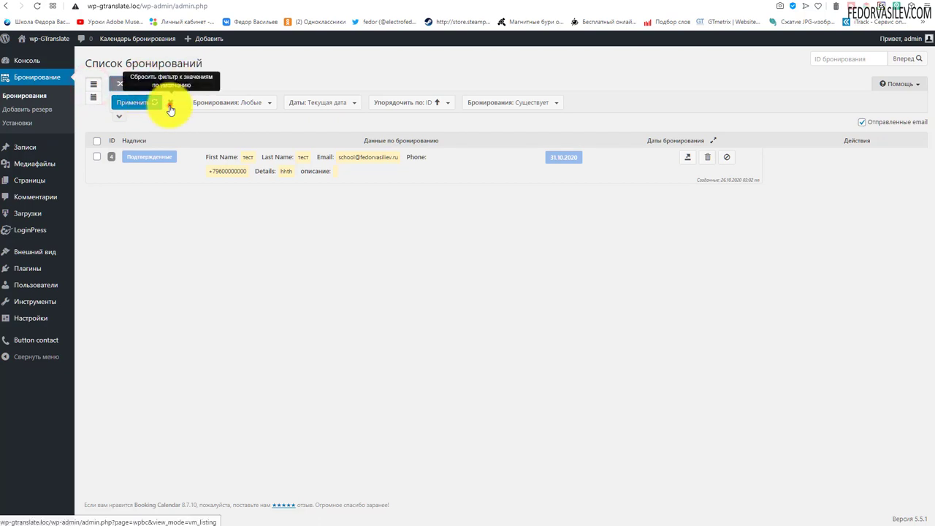
left_click(169, 106)
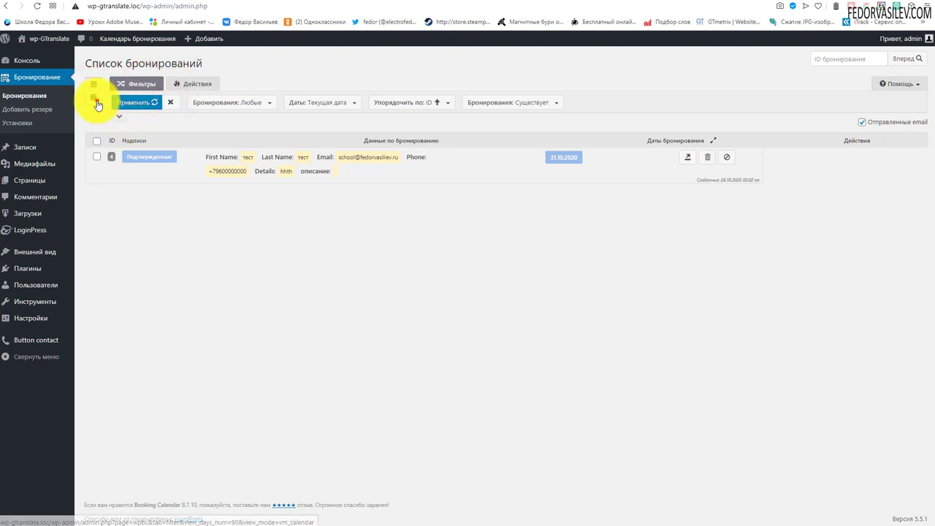
Display the calendar overview by week, by day and by month to compare the views
left_click(94, 98)
left_click(161, 102)
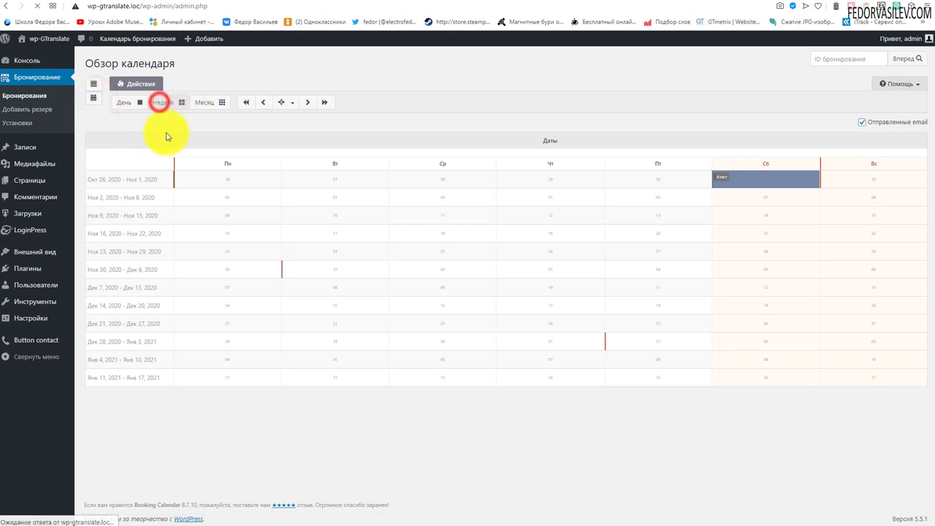
left_click(124, 103)
left_click(205, 103)
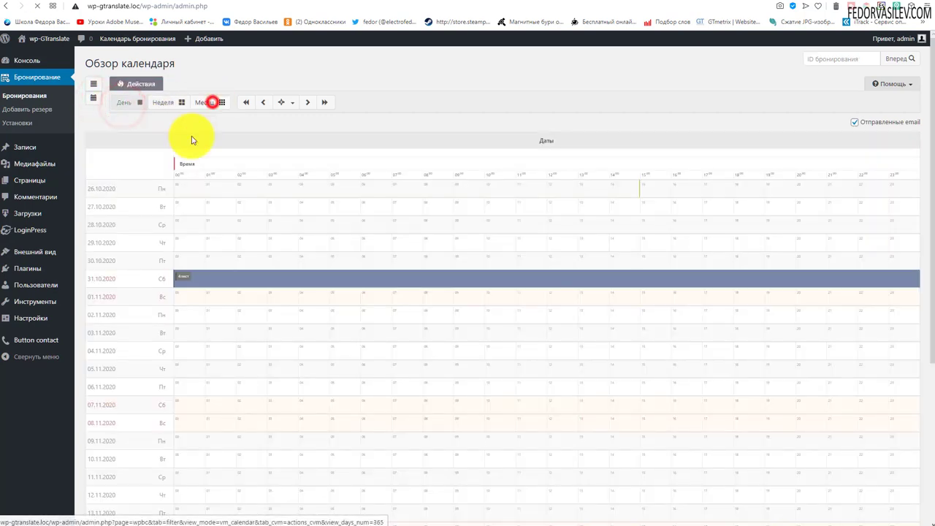
left_click(139, 83)
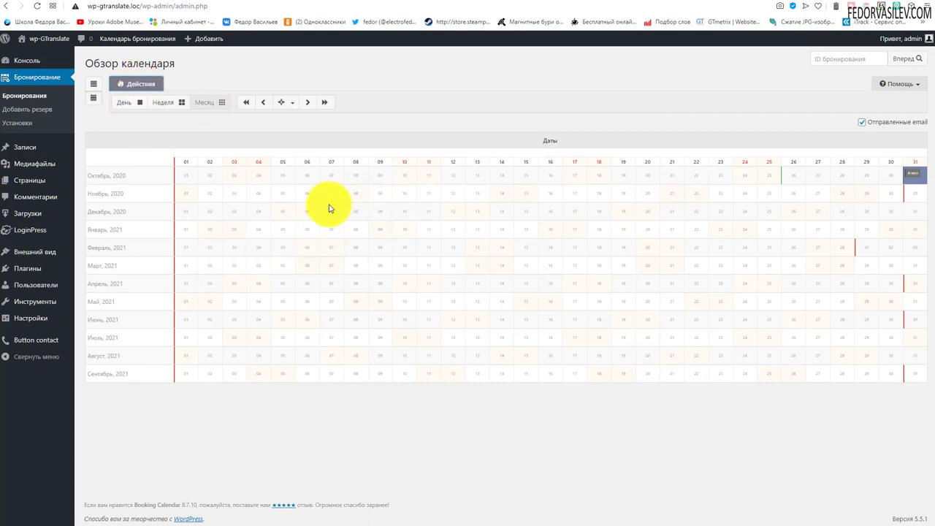
View the form for adding a booking and look through the sections of the plugin's general settings
left_click(33, 109)
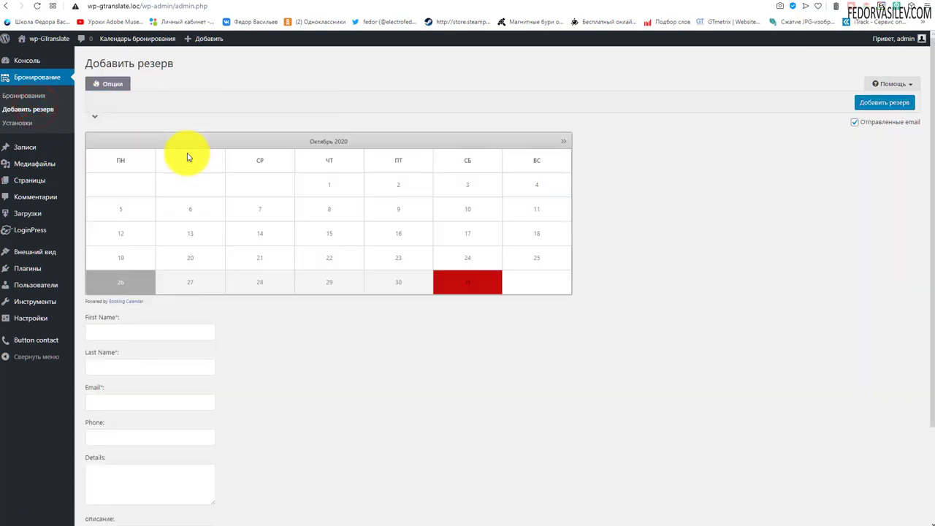
left_click(27, 122)
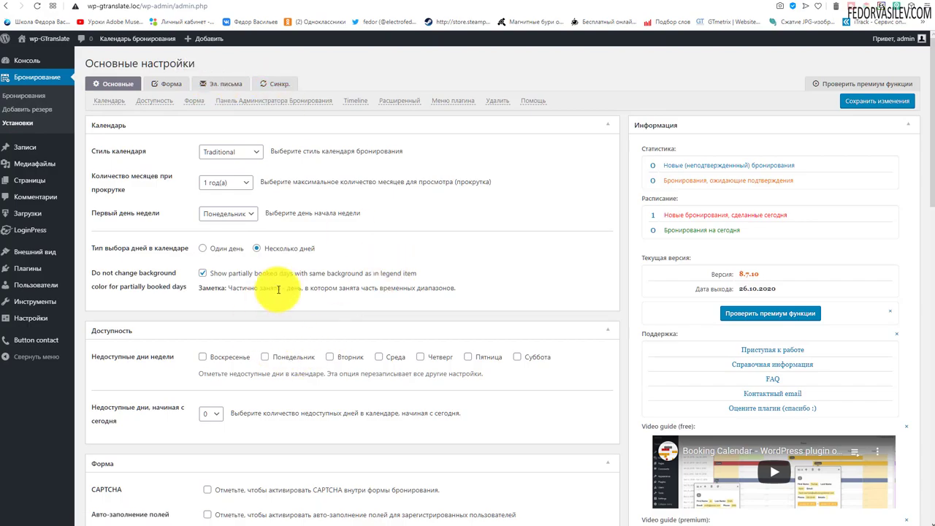
scroll(278, 290, "down", 15)
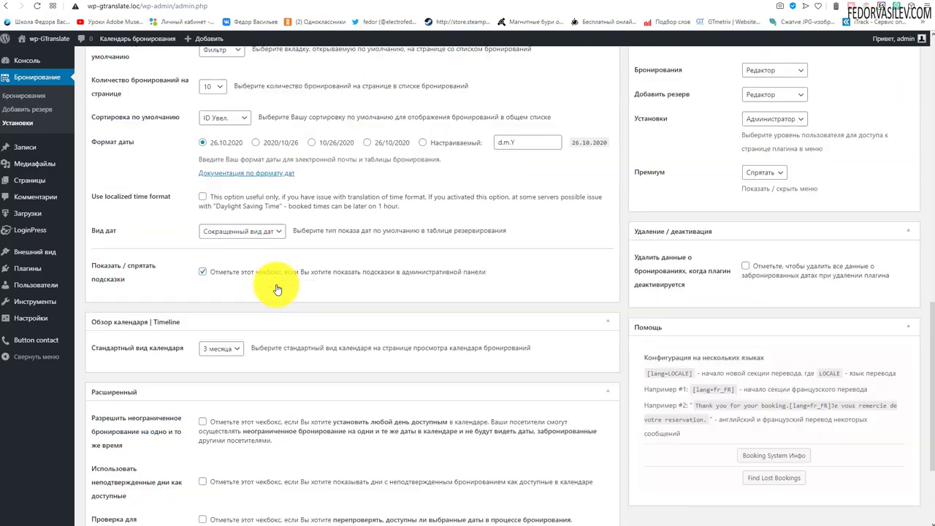
scroll(274, 285, "up", 15)
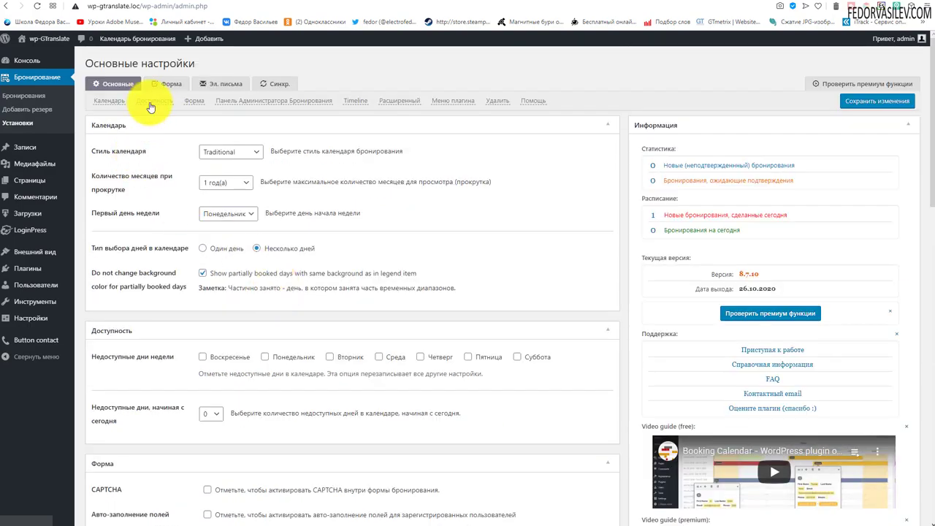
scroll(356, 106, "down", 10)
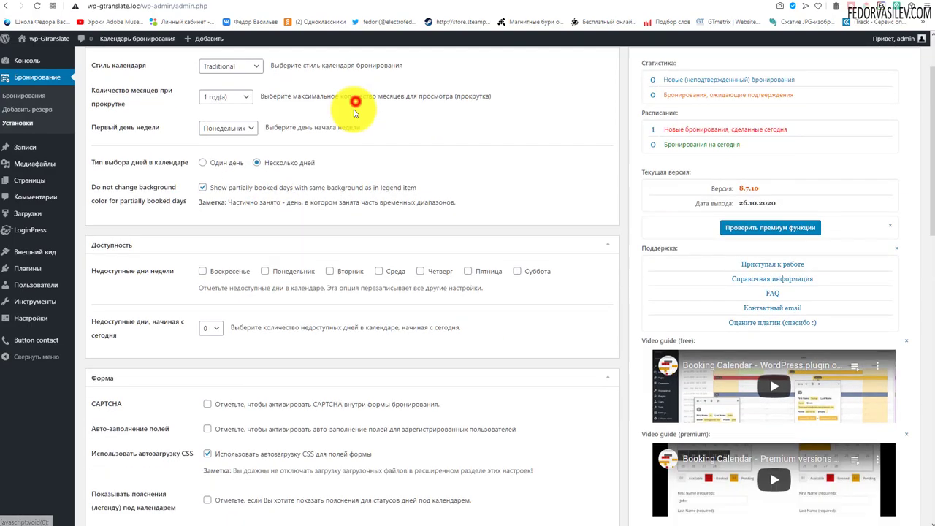
Set the calendar style to Black, save the settings and check the style on the published page
scroll(338, 293, "up", 8)
scroll(277, 300, "up", 3)
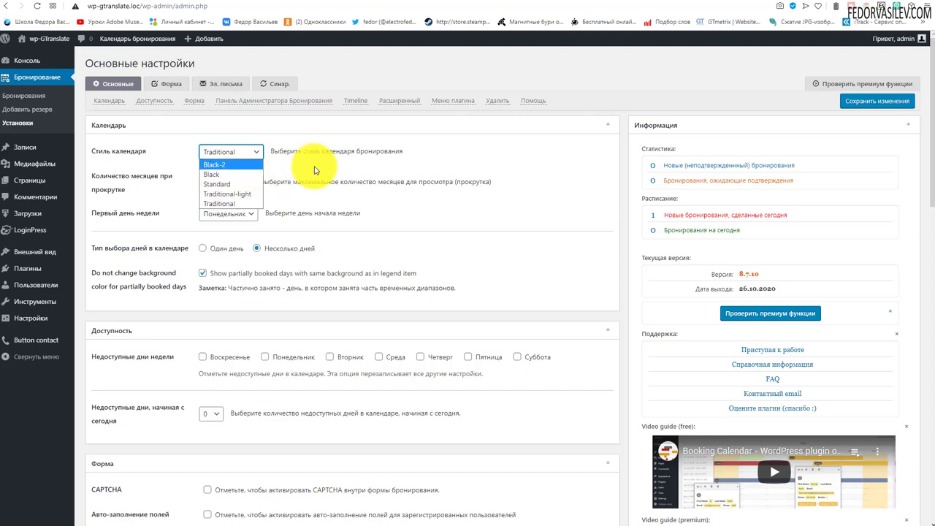
left_click(864, 105)
left_click(643, 1)
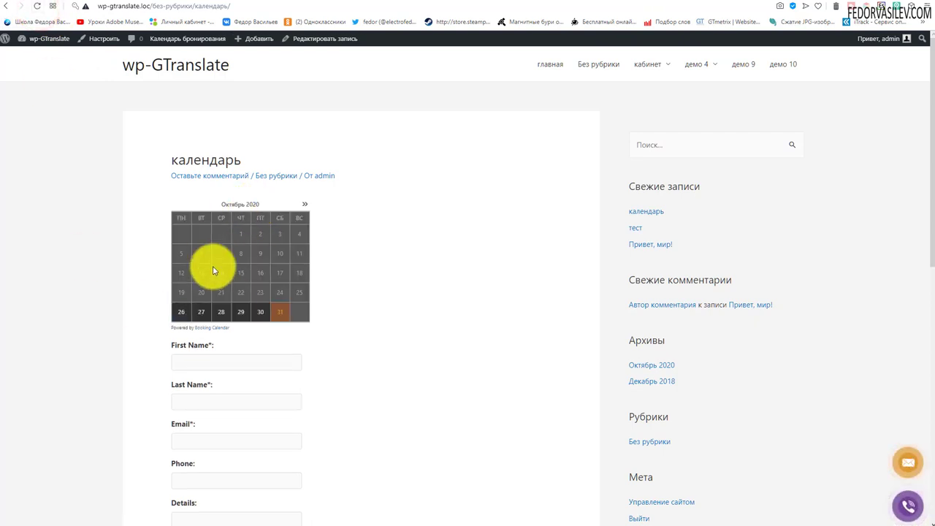
Return to the plugin's general settings and look over the available calendar styles
left_click(606, 1)
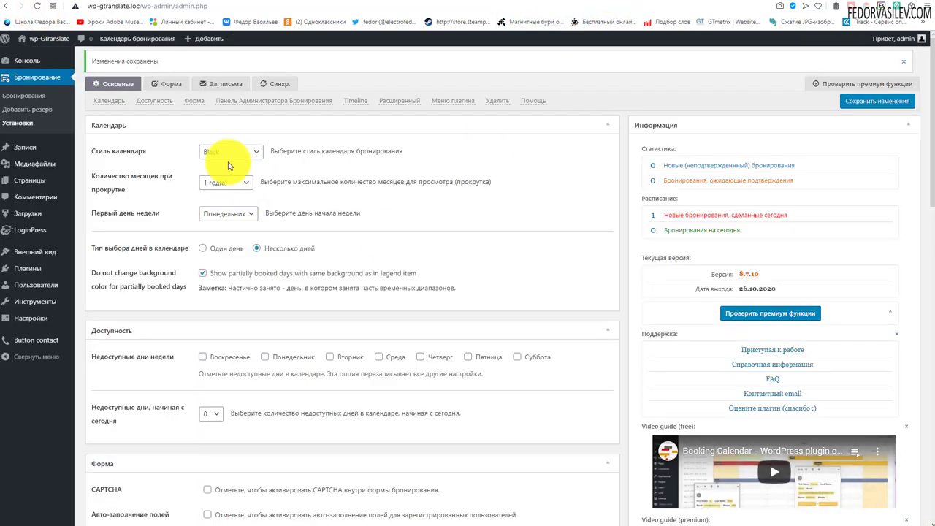
left_click(211, 151)
left_click(324, 174)
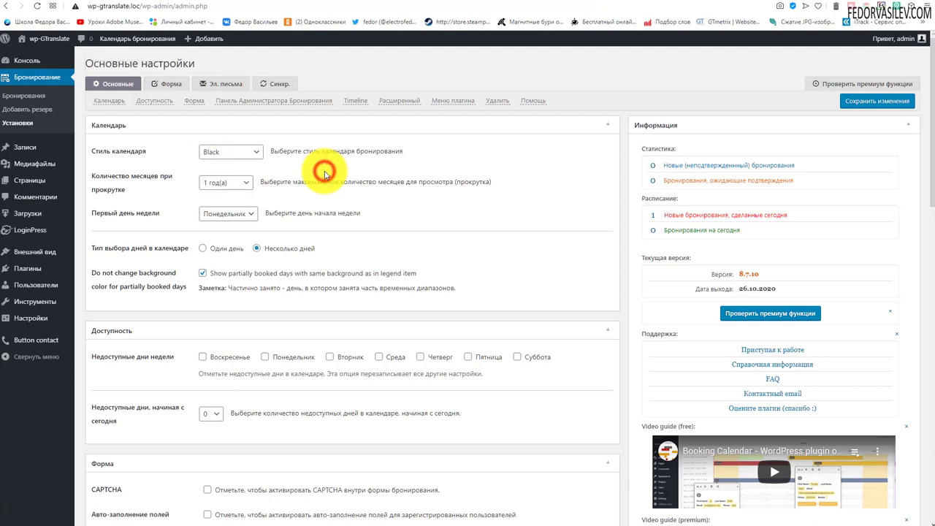
Look over the calendar settings for the number of months to scroll, the first weekday and the day selection type
left_click(223, 182)
left_click(423, 226)
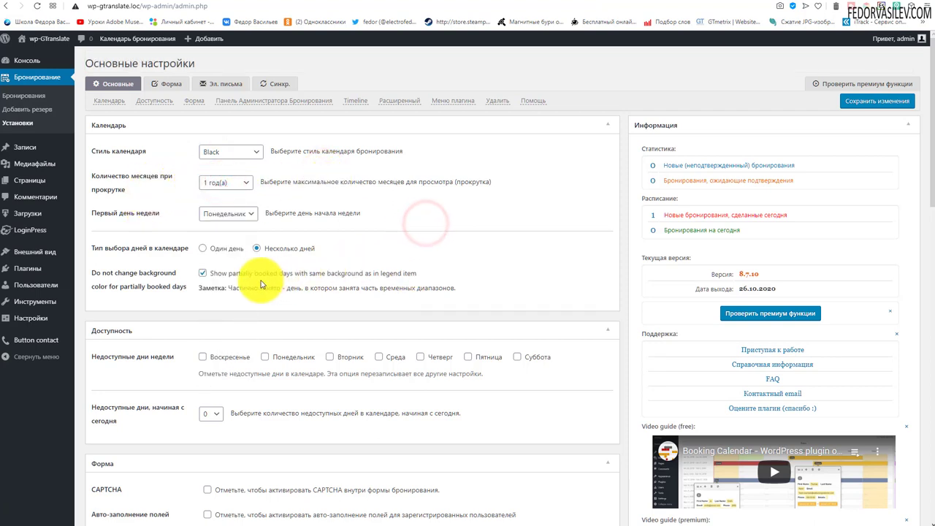
left_click(241, 219)
left_click(239, 213)
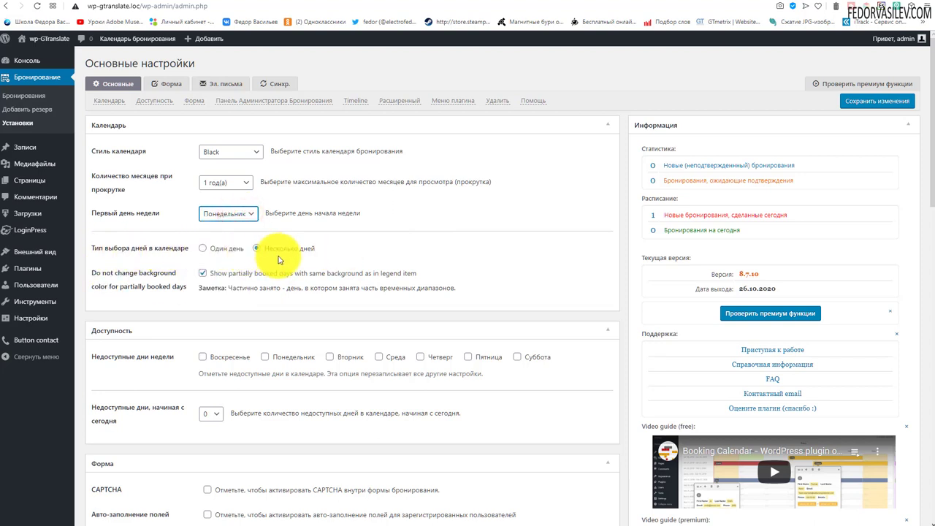
scroll(512, 219, "down", 2)
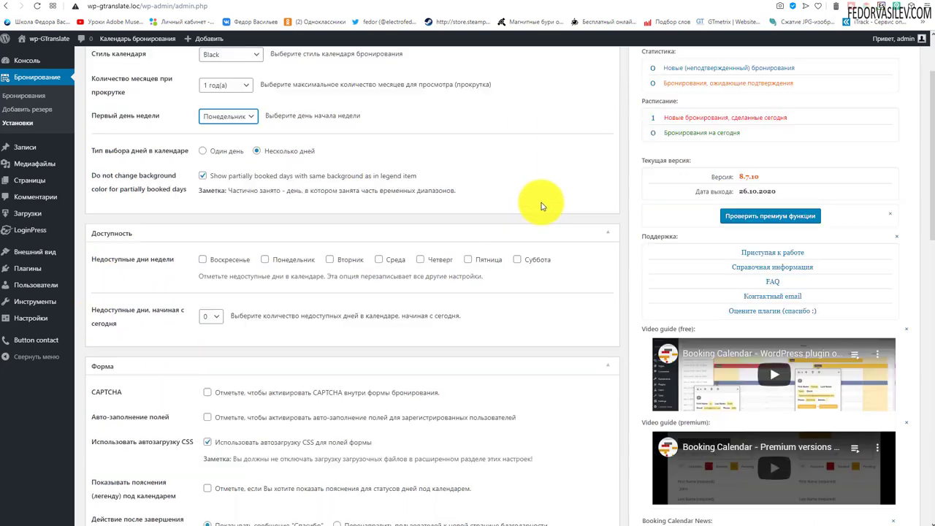
scroll(541, 203, "down", 1)
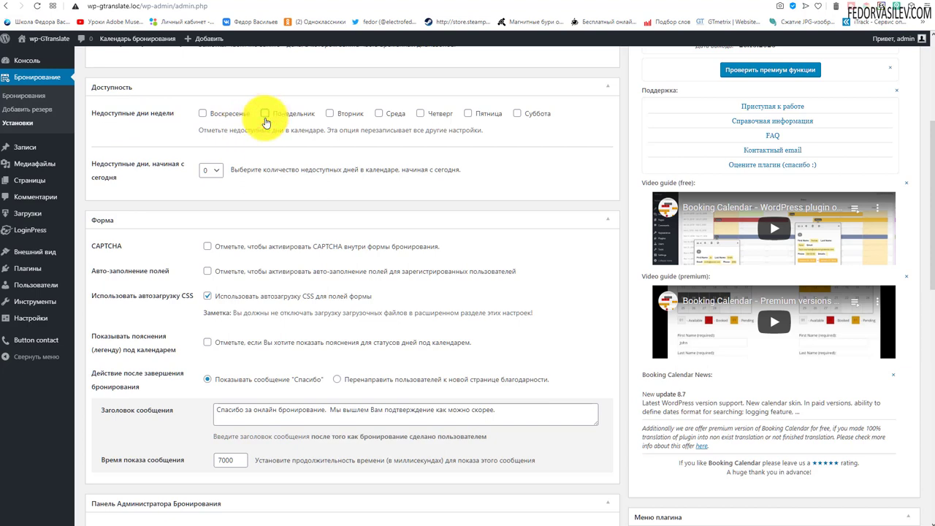
Examine the weekday availability and booking form settings, including the thank-you message shown after a booking and its display time
scroll(429, 202, "down", 1)
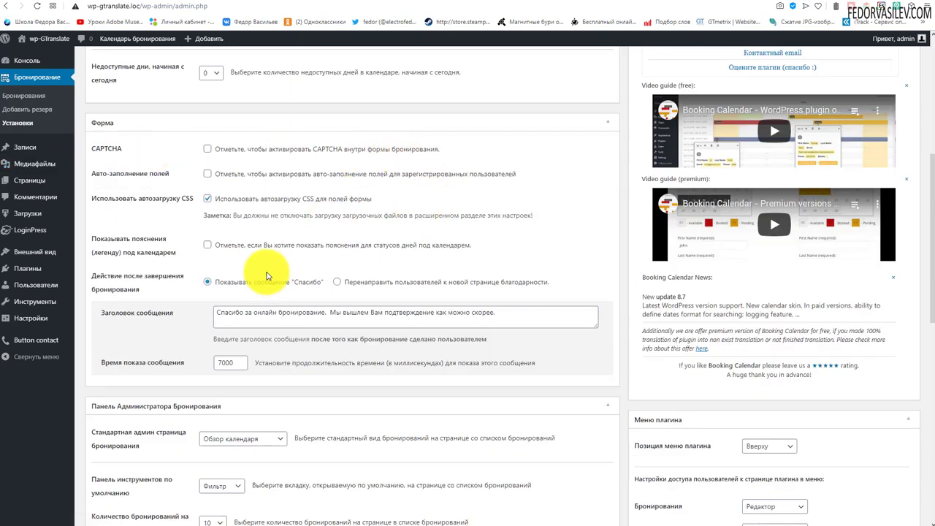
scroll(241, 219, "down", 1)
scroll(241, 183, "down", 1)
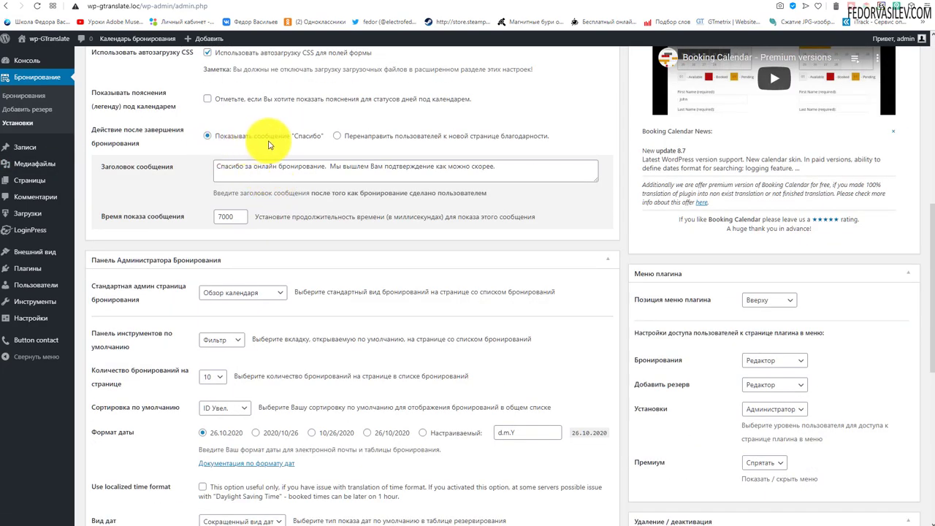
left_click_drag(510, 169, 208, 186)
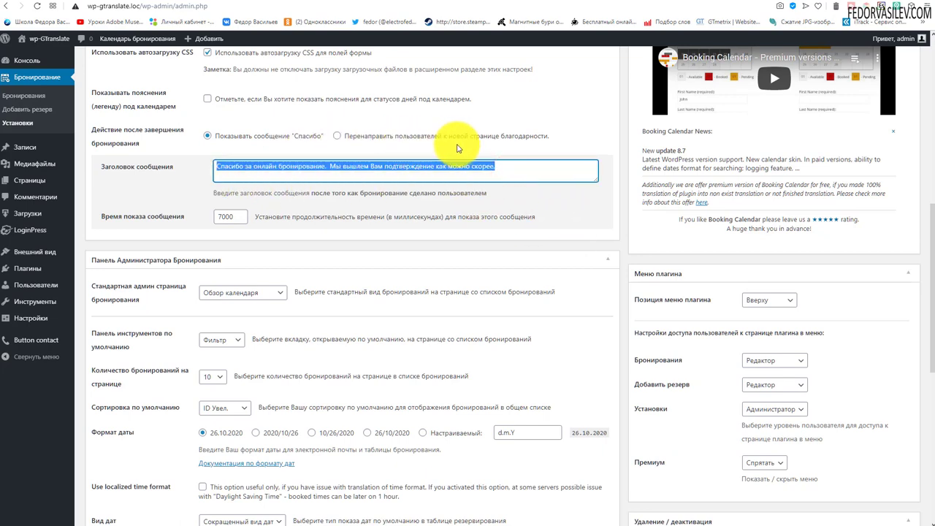
left_click_drag(439, 217, 403, 217)
left_click(235, 176)
scroll(486, 220, "down", 2)
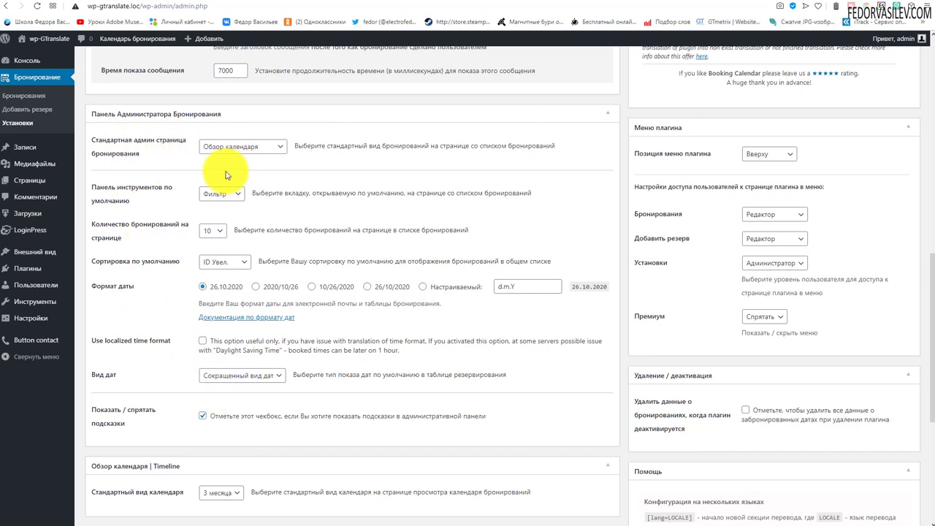
Examine the booking admin panel options for the default page and toolbar, and the advanced option for unlimited bookings
left_click(225, 147)
left_click(351, 164)
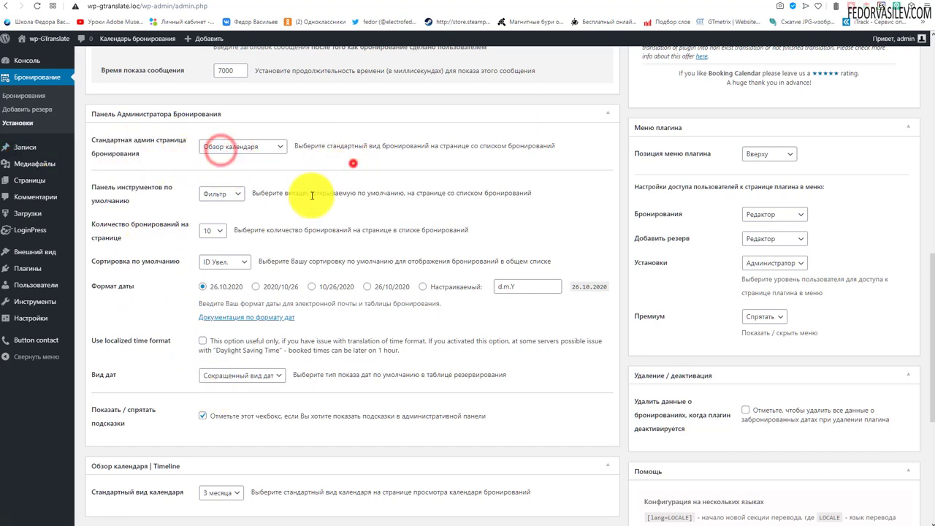
left_click(232, 193)
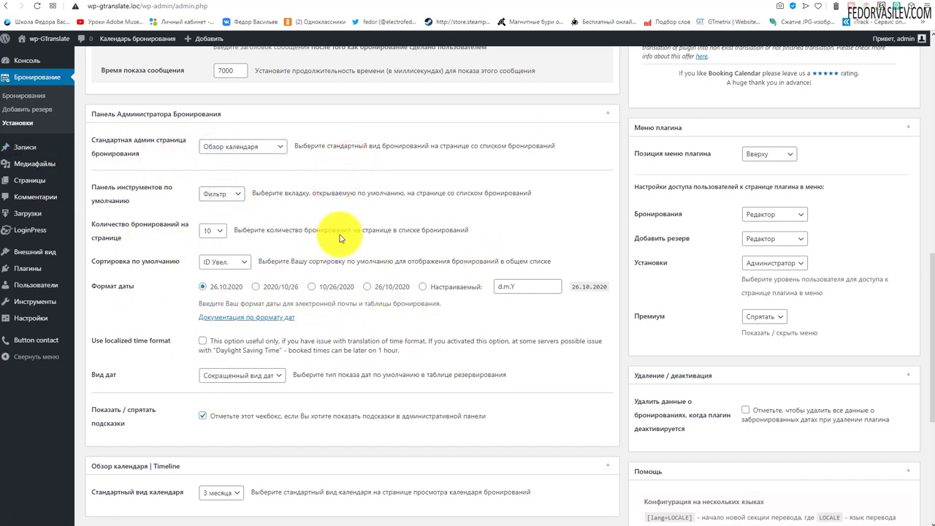
scroll(344, 229, "down", 2)
scroll(353, 229, "down", 4)
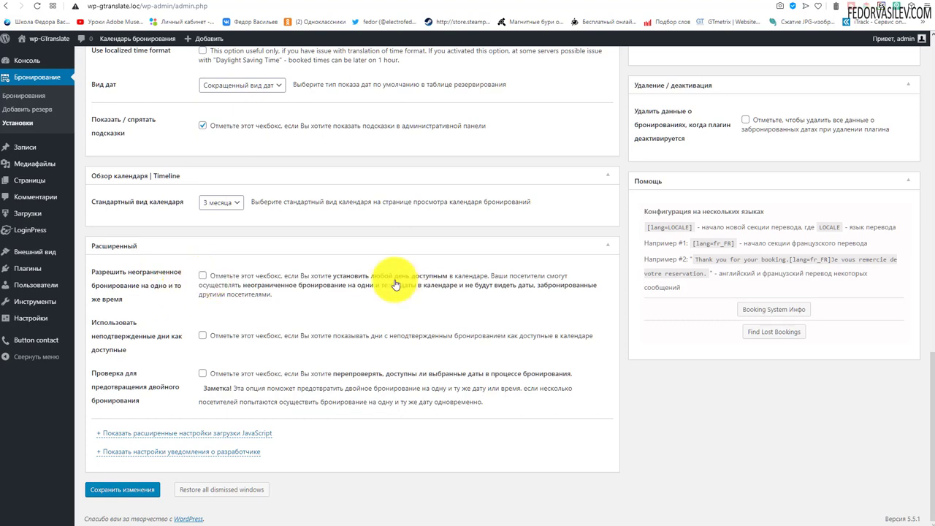
triple_click(328, 279)
left_click(304, 319)
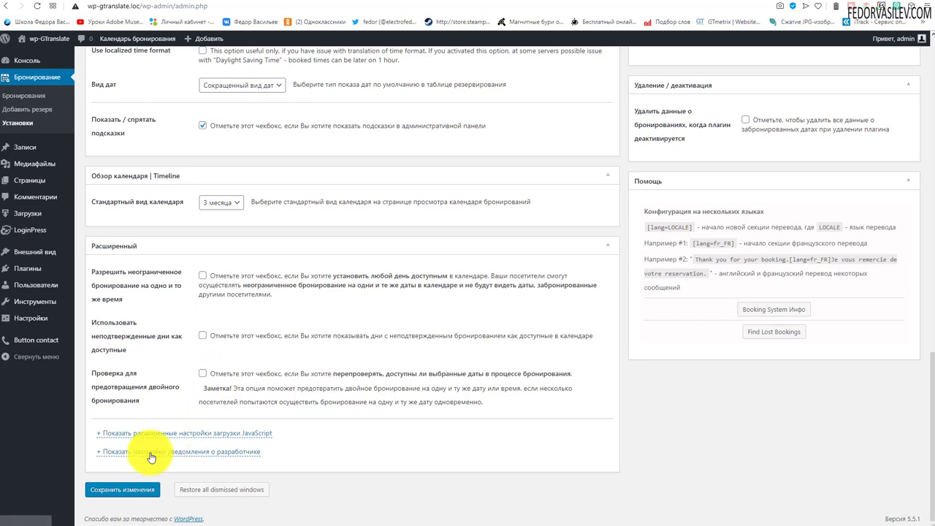
Examine the "Powered by Booking Calendar" caption under the calendar on the published page
left_click(629, 4)
scroll(246, 285, "down", 1)
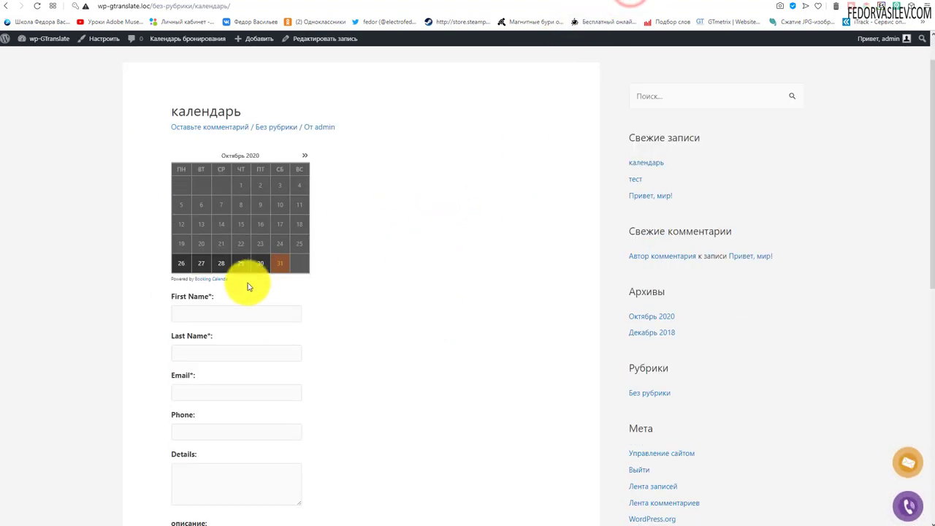
left_click_drag(232, 276, 173, 278)
left_click(246, 296)
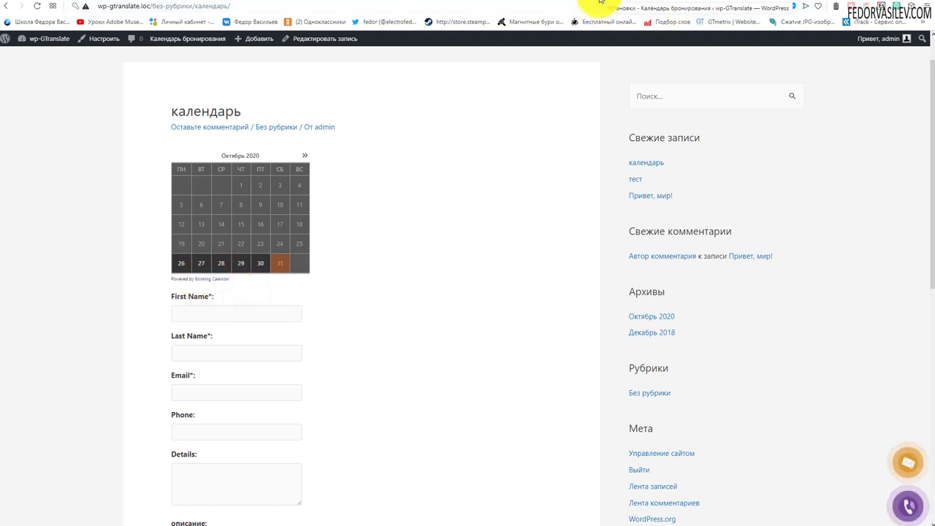
Disable the developer caption under the calendar and the version and help links in the developer notice settings, and save the changes
left_click(601, 2)
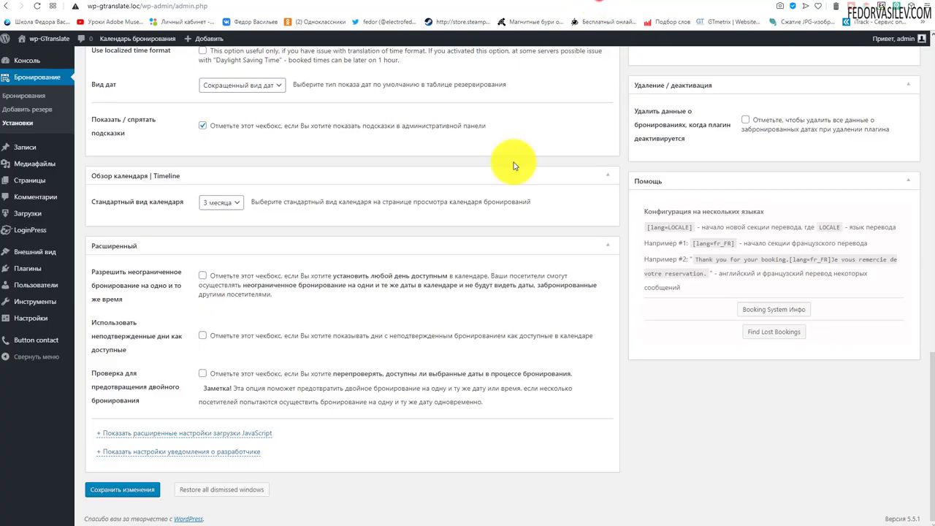
left_click(143, 453)
scroll(142, 455, "down", 1)
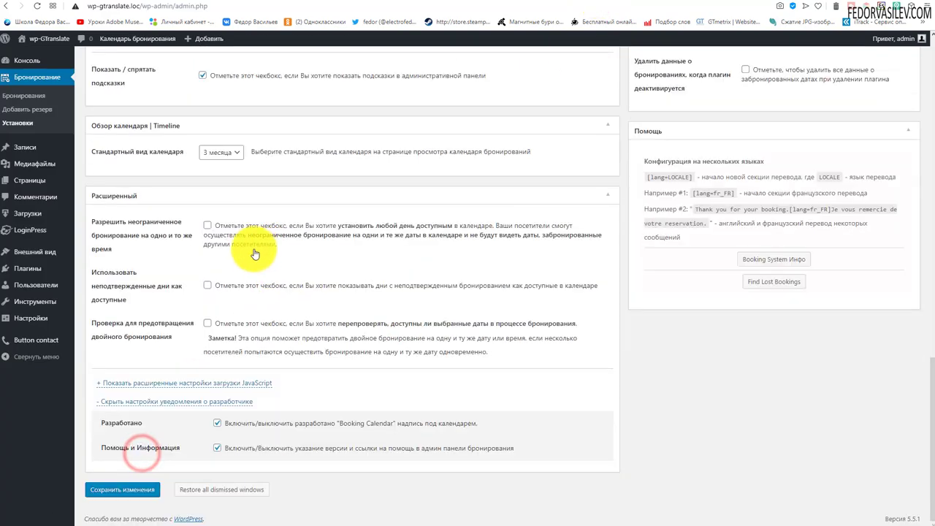
left_click(217, 424)
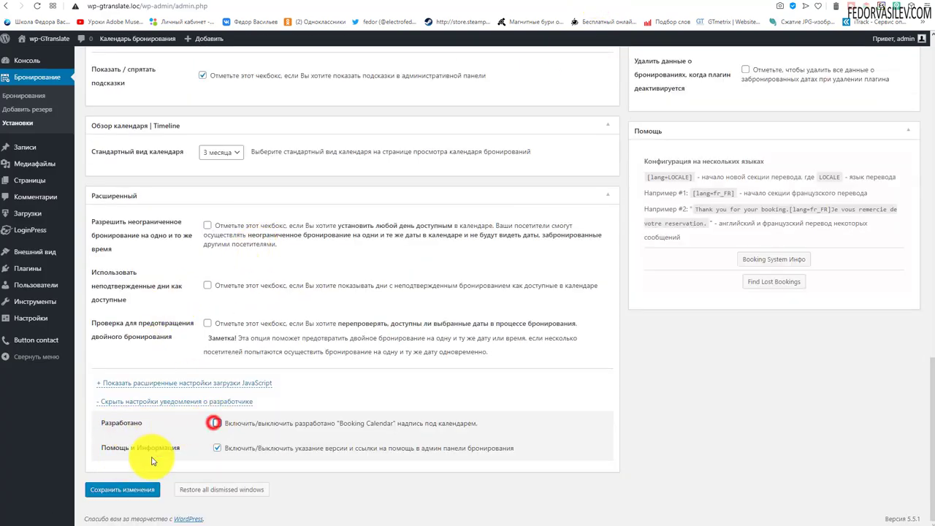
left_click(217, 448)
left_click(125, 489)
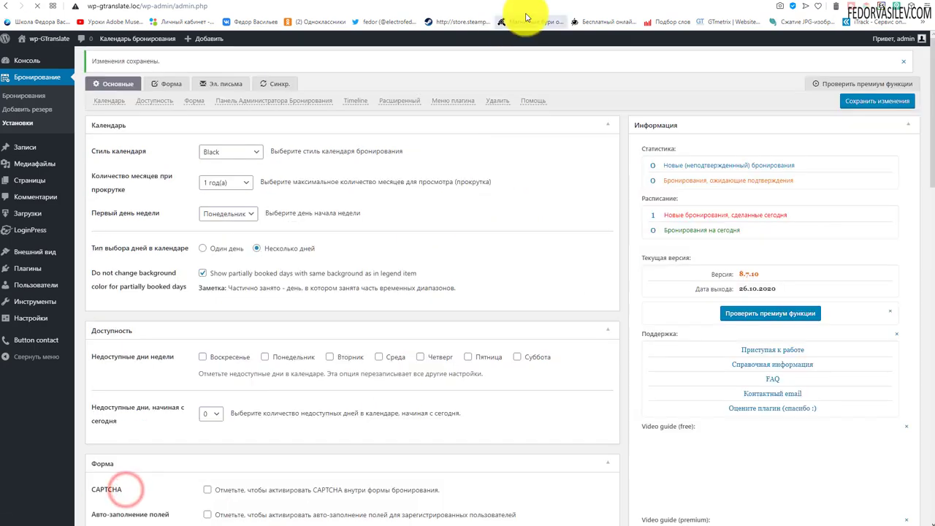
Reload the published page to check the area under the calendar, and return to the plugin settings
left_click(632, 2)
left_click(36, 6)
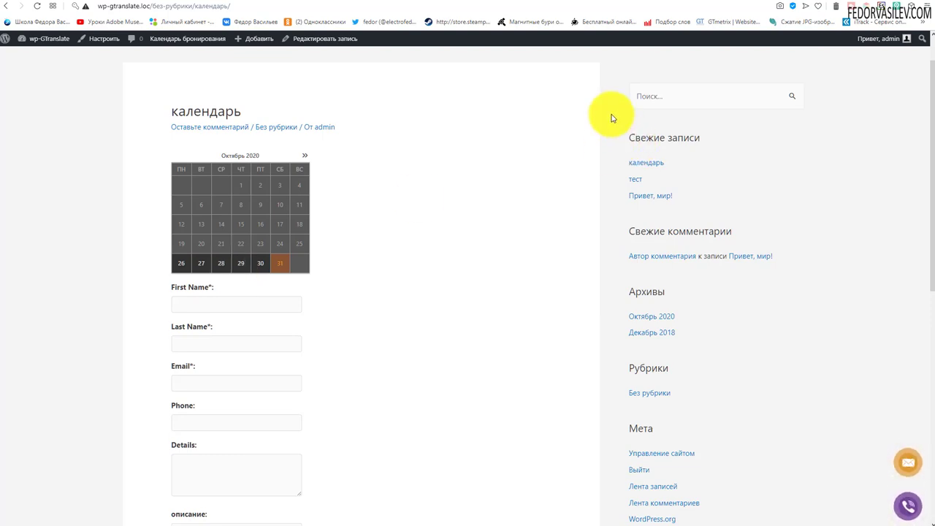
left_click(594, 3)
Look through the plugin's version information, support links, video guides and news in the general settings
scroll(447, 312, "down", 5)
scroll(448, 313, "down", 10)
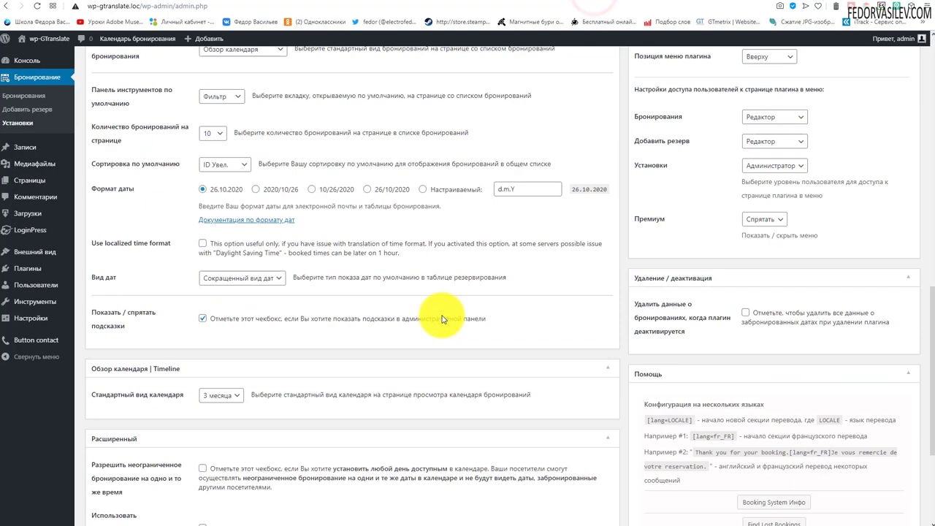
scroll(442, 319, "up", 15)
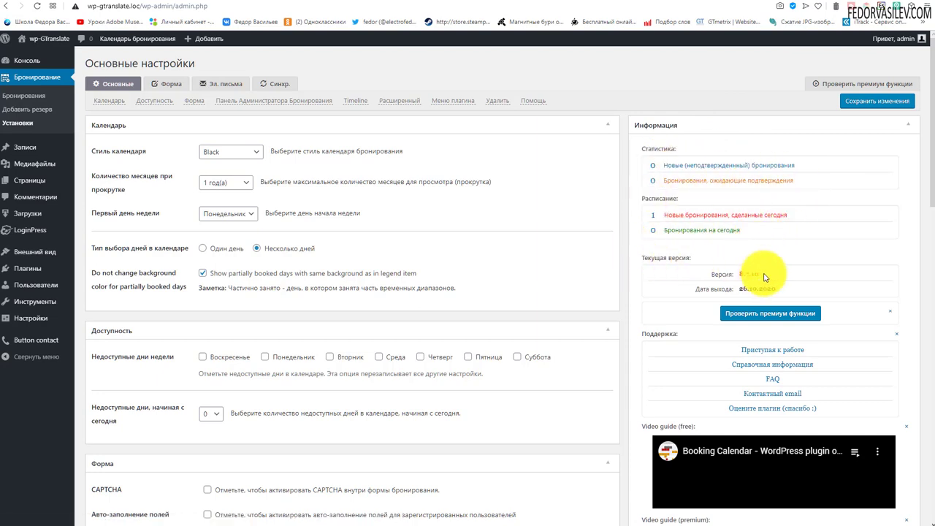
left_click_drag(765, 278, 709, 274)
scroll(626, 246, "down", 2)
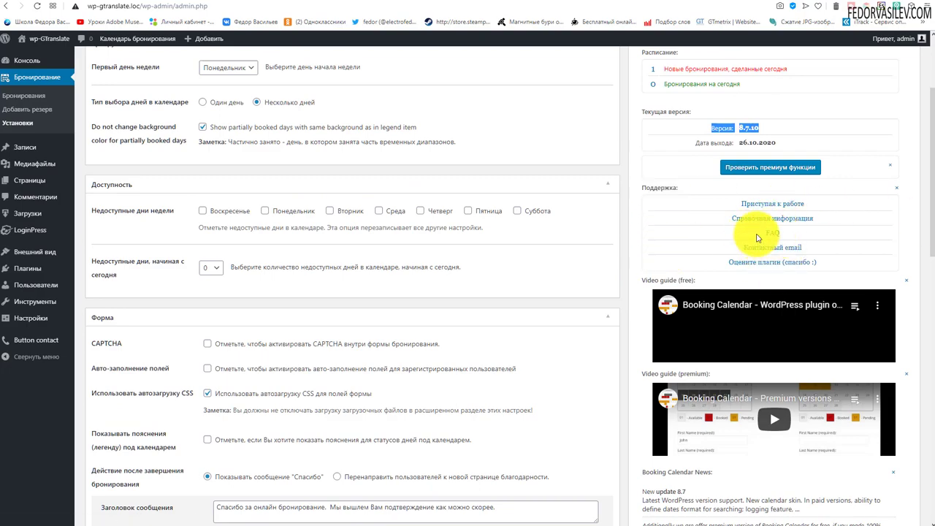
scroll(760, 245, "down", 3)
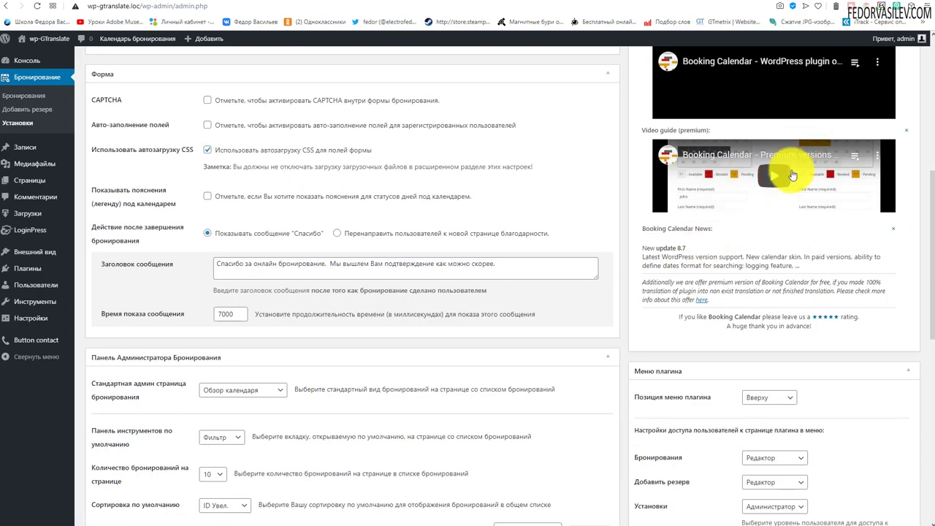
scroll(792, 176, "down", 3)
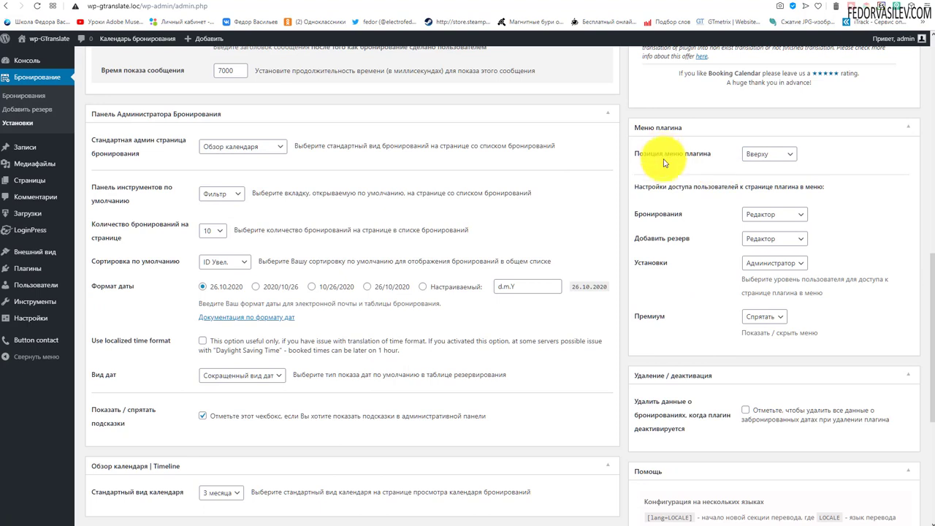
Examine the plugin menu position choices, the user role access options, and the deletion and multilingual help sections
left_click(769, 155)
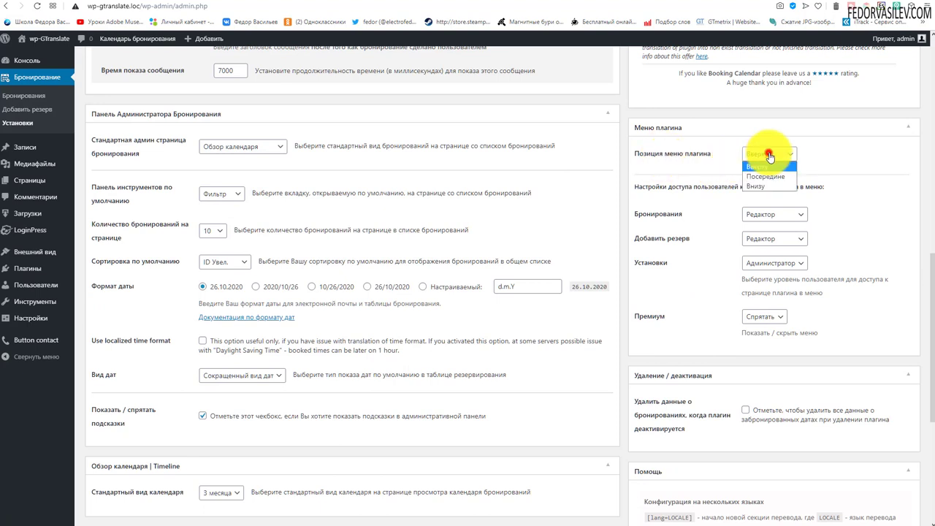
left_click(835, 155)
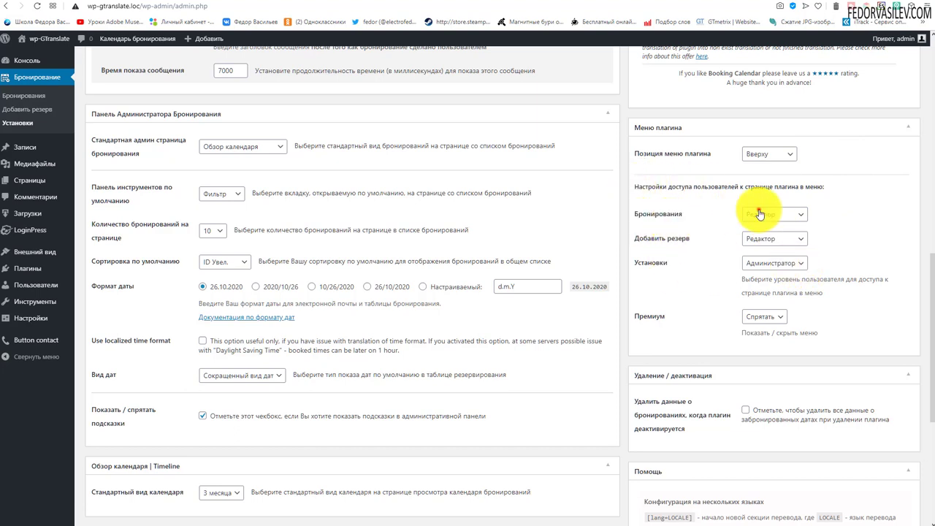
left_click(760, 210)
left_click(845, 205)
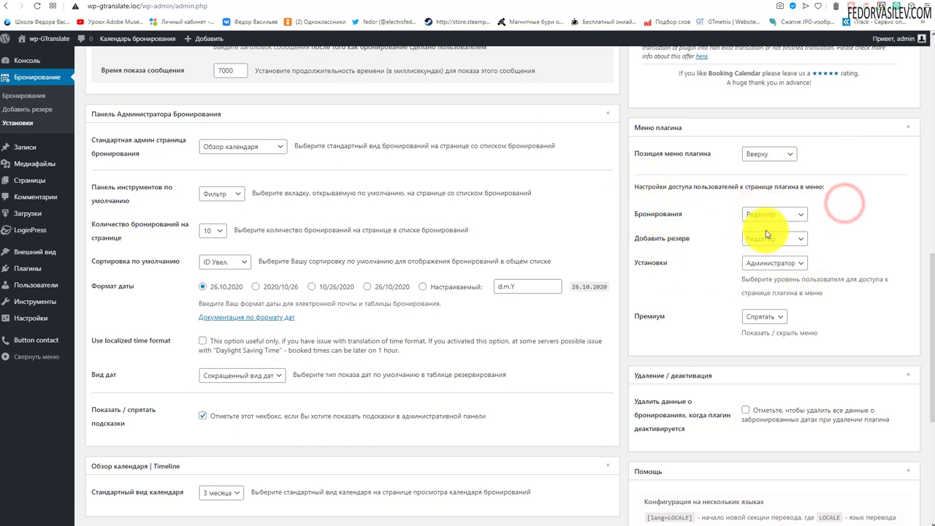
left_click(769, 239)
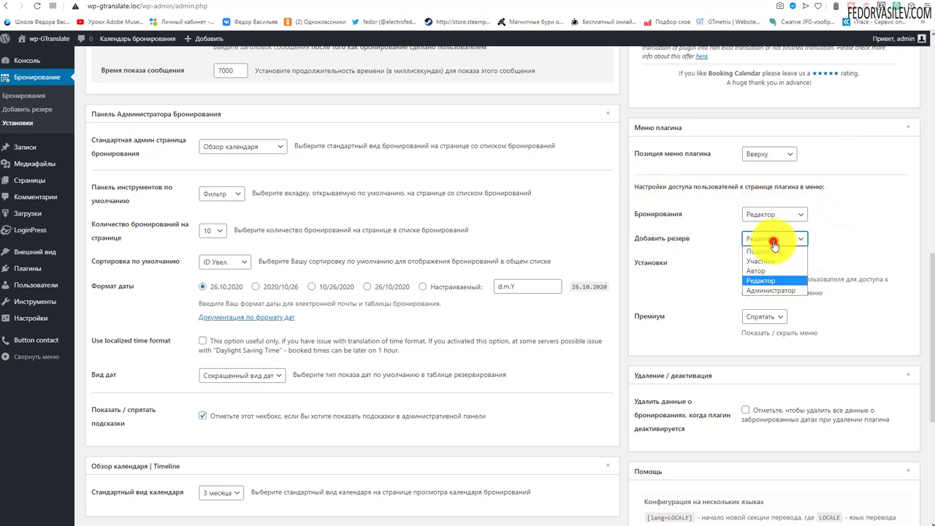
left_click(853, 234)
scroll(738, 334, "down", 8)
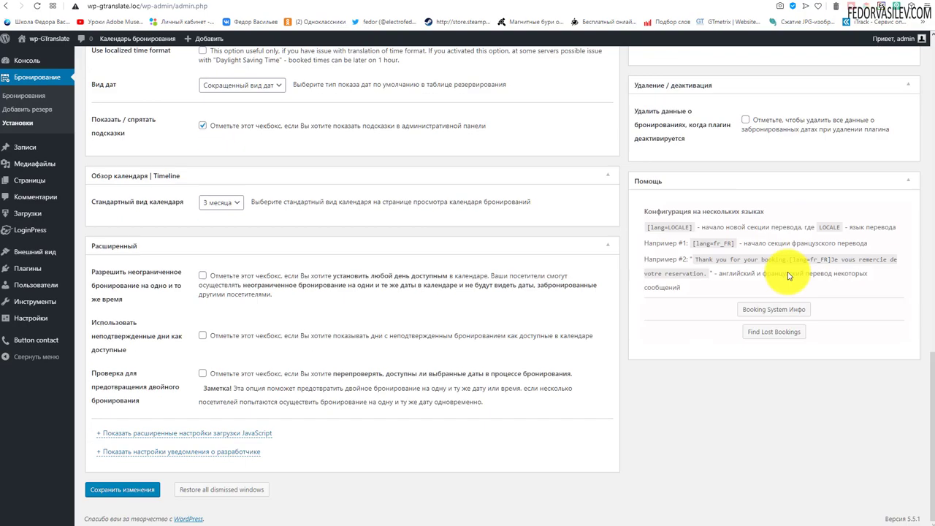
scroll(720, 271, "up", 20)
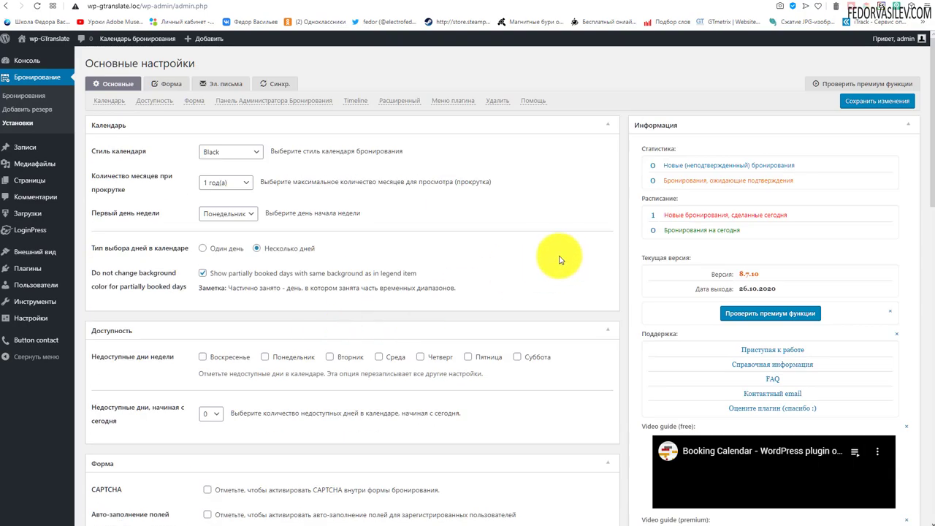
View the booking form field settings and compare them with the fields shown on the published page
left_click(168, 84)
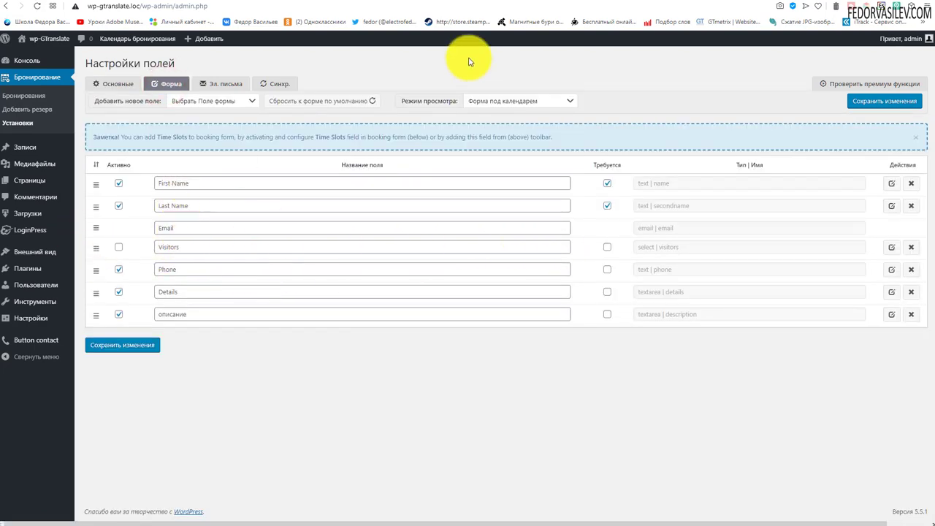
left_click(630, 2)
scroll(219, 248, "down", 3)
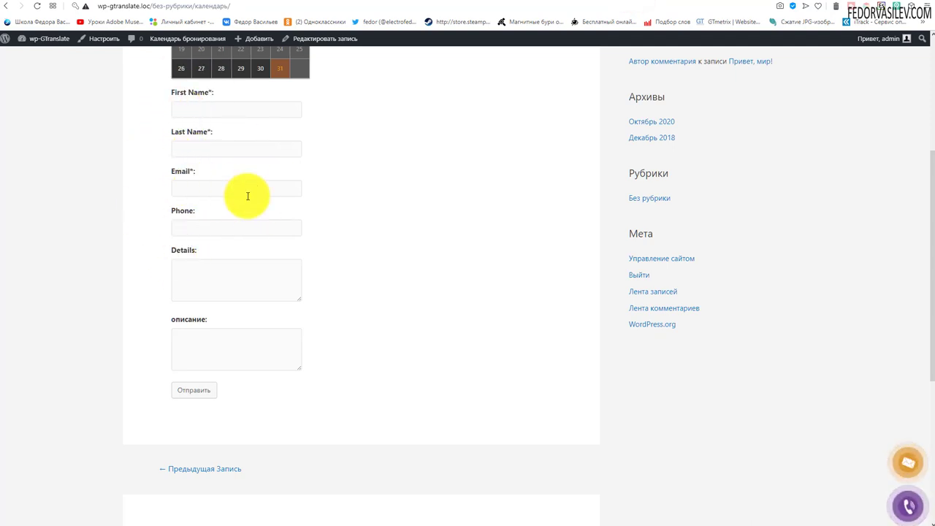
left_click(604, 2)
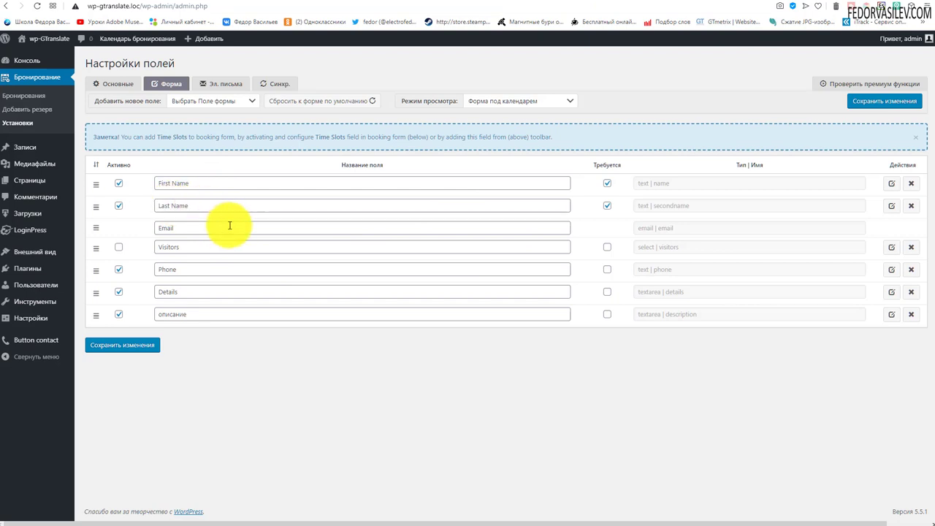
left_click(637, 3)
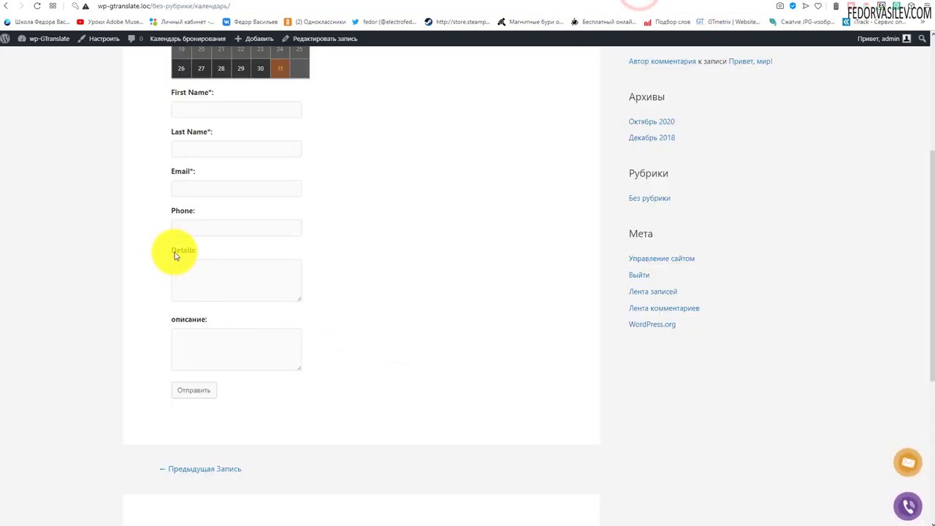
left_click(207, 284)
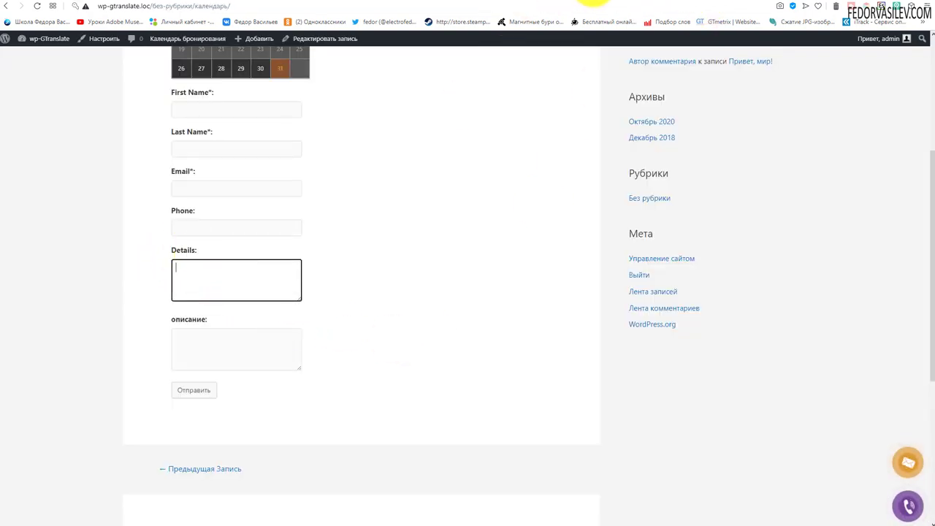
Deactivate the Details field in the booking form settings and rename the Phone field as "Телефон"
left_click(595, 3)
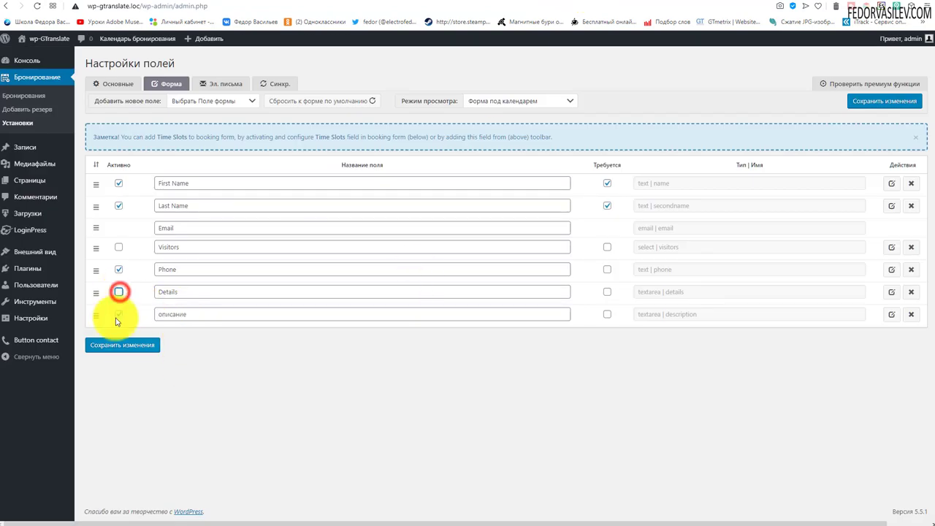
left_click_drag(92, 289, 128, 284)
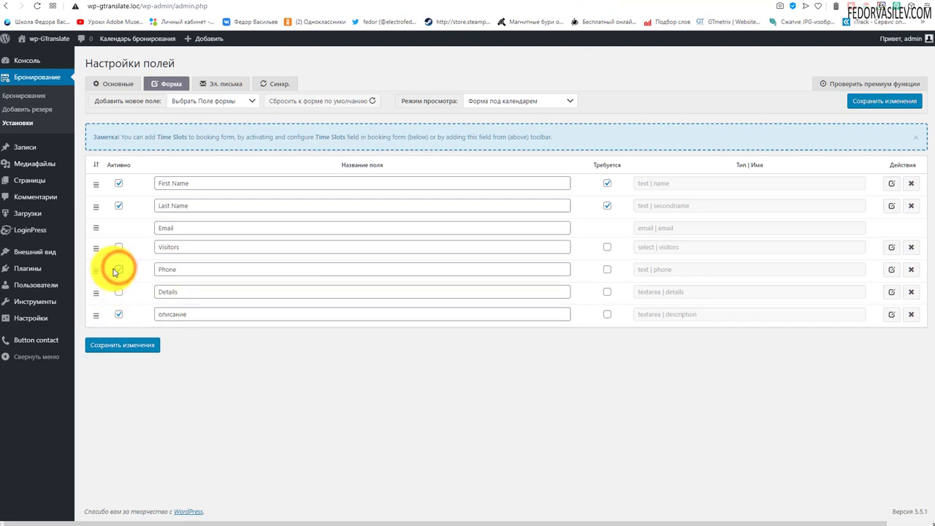
left_click(191, 270)
double_click(213, 270)
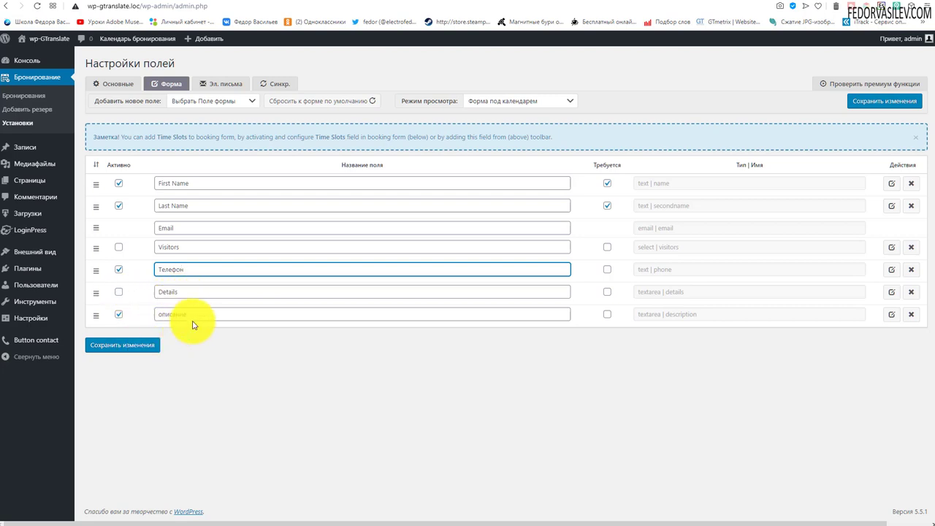
Save the form field changes and reload the published page to check the updated booking form
left_click(177, 314)
double_click(179, 314)
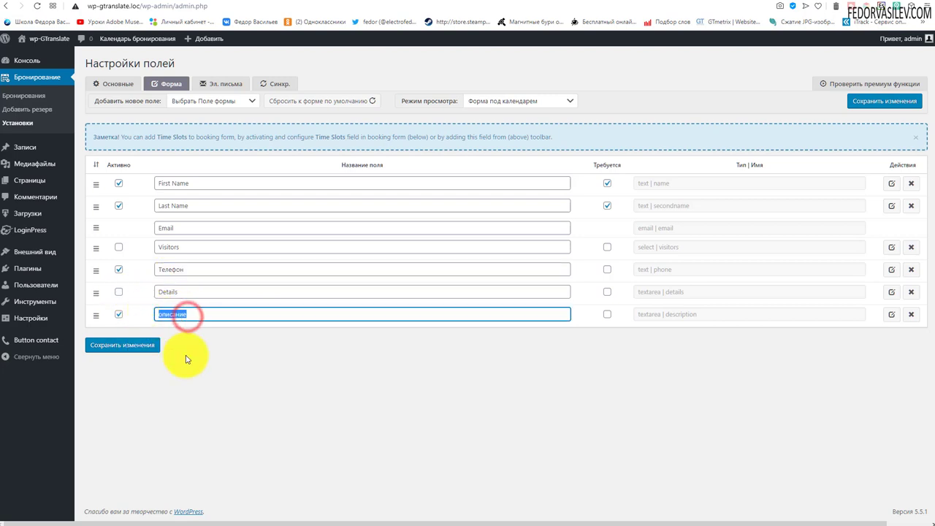
left_click(117, 345)
left_click(637, 2)
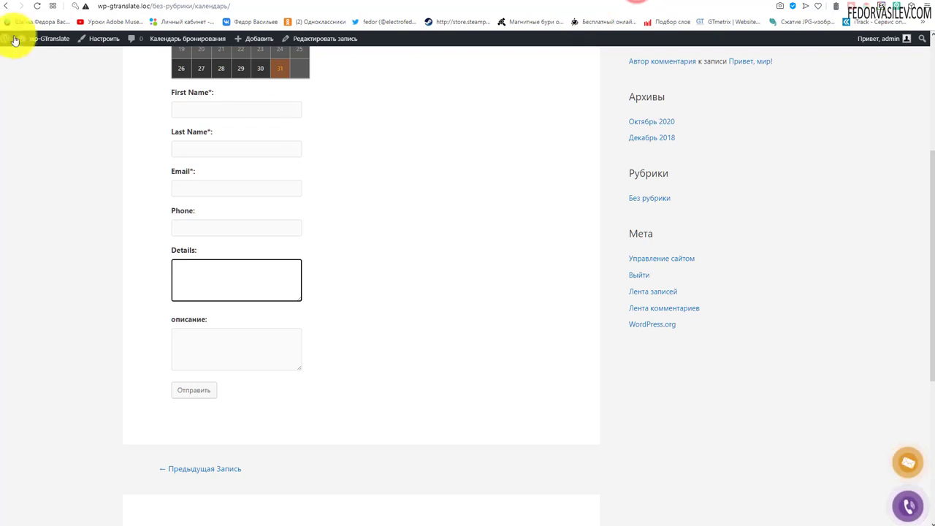
left_click(36, 9)
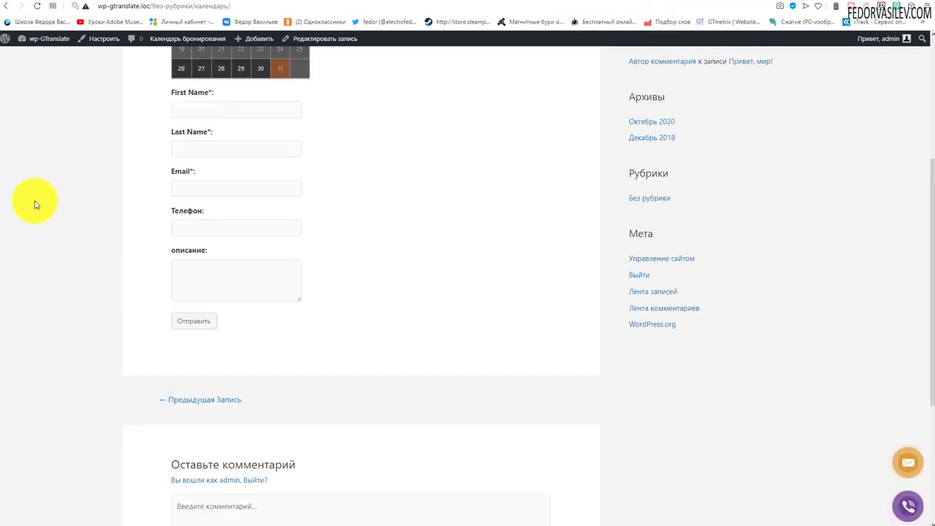
scroll(194, 364, "up", 3)
scroll(194, 364, "down", 2)
left_click_drag(208, 309, 165, 309)
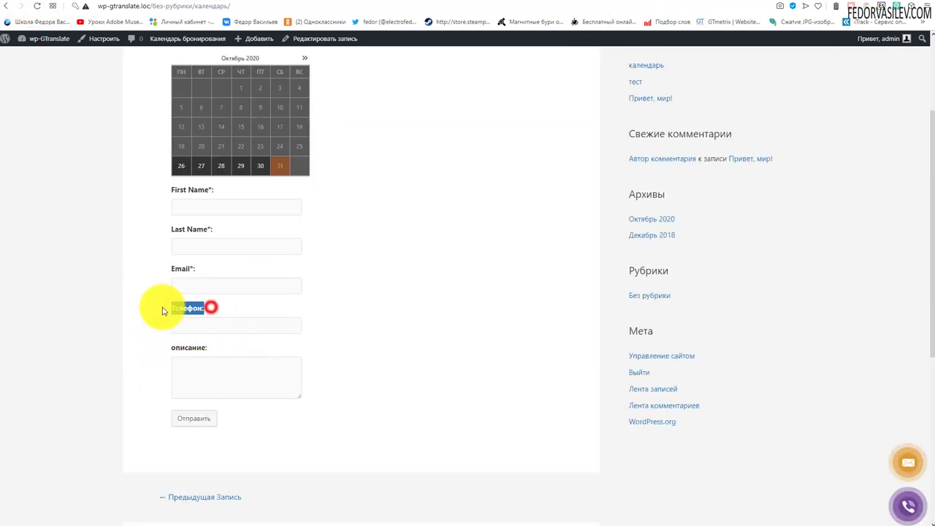
left_click(410, 299)
scroll(432, 102, "up", 3)
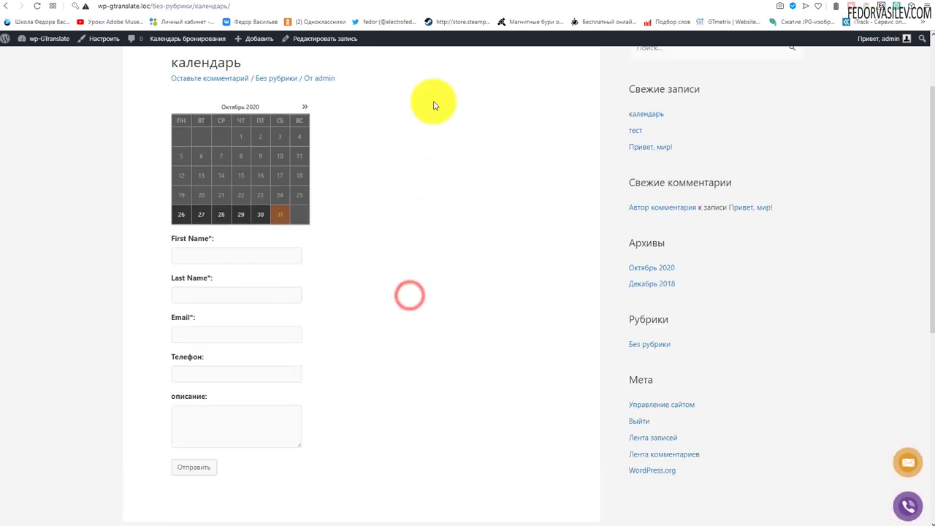
Return to the form field settings and delete the Details field, confirming the removal
left_click(605, 2)
double_click(172, 247)
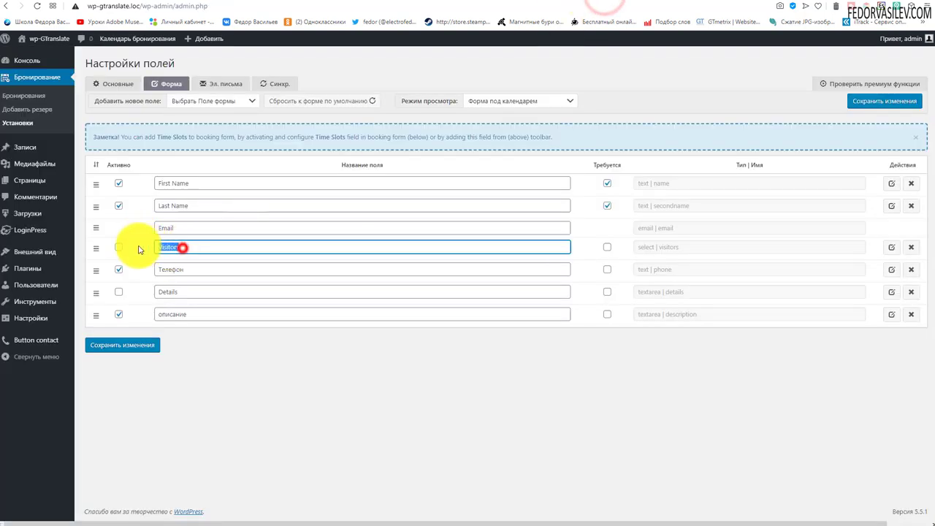
left_click(192, 205)
left_click(203, 183)
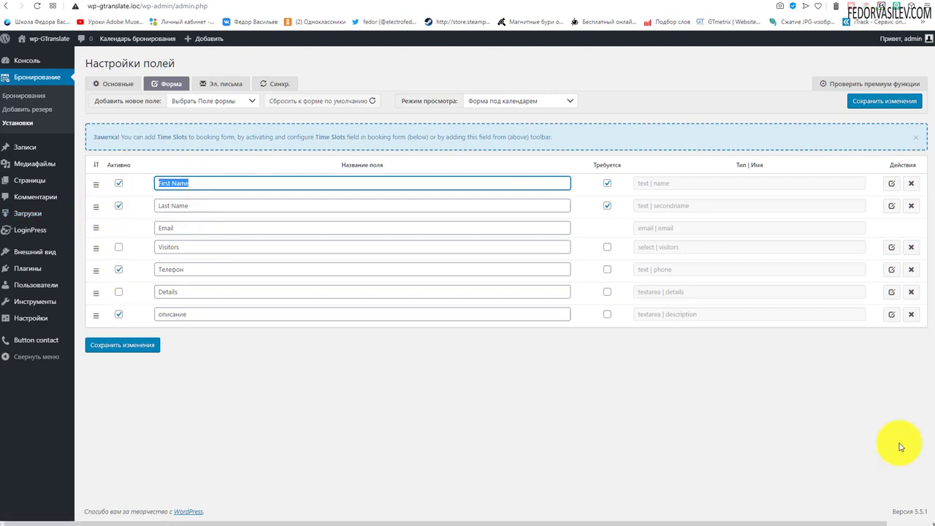
left_click(119, 273)
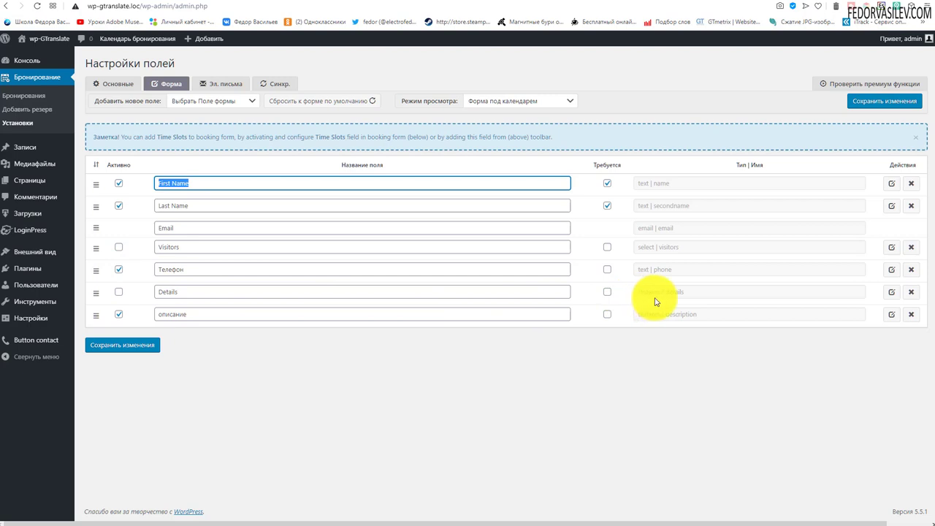
left_click(911, 291)
left_click(533, 69)
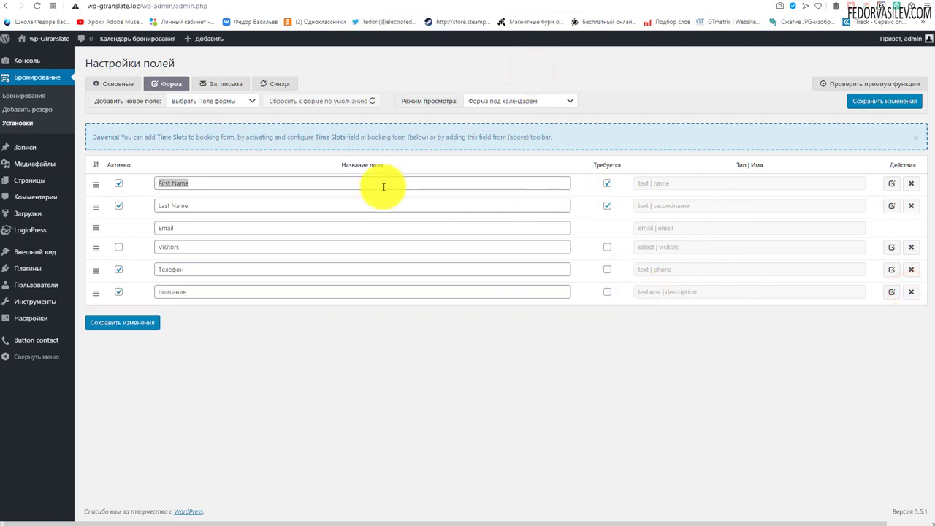
Open the settings for a new "Чекбокс" form field and examine its active, required, label and name options
left_click(203, 105)
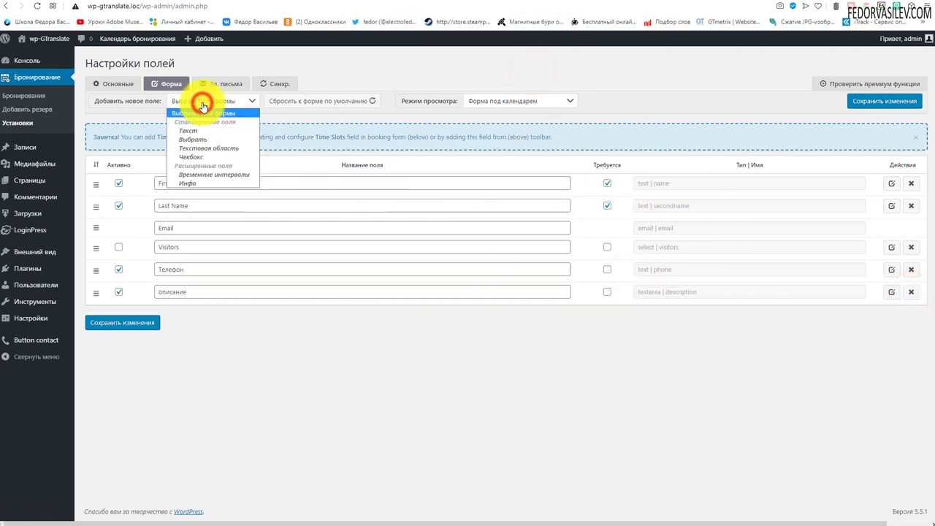
left_click(206, 158)
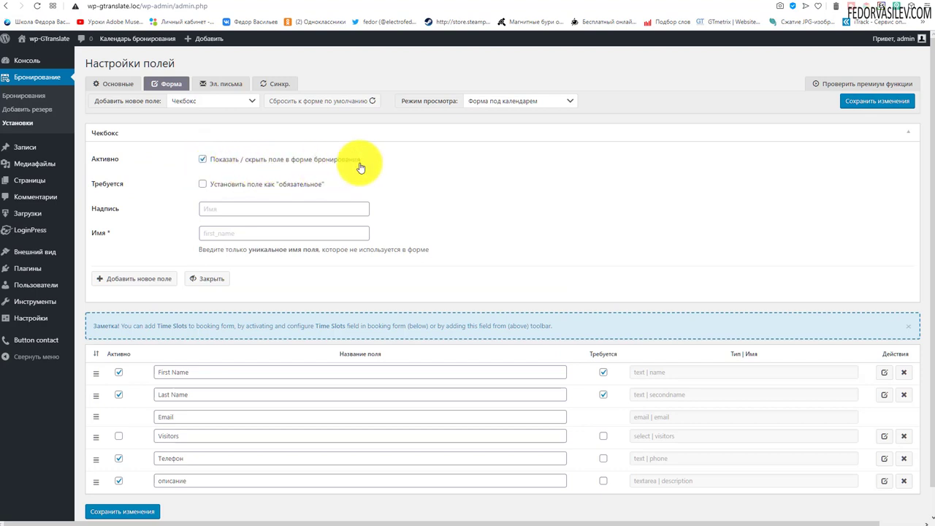
left_click(206, 209)
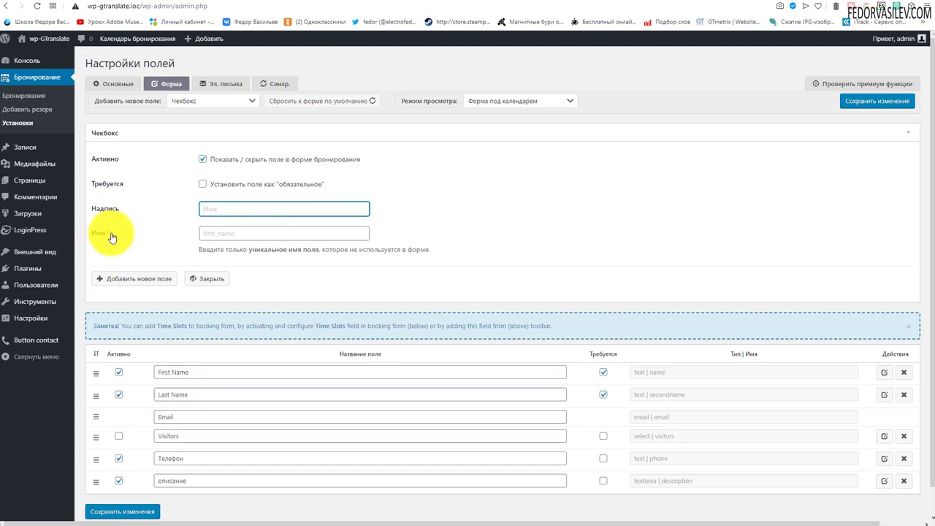
left_click(218, 233)
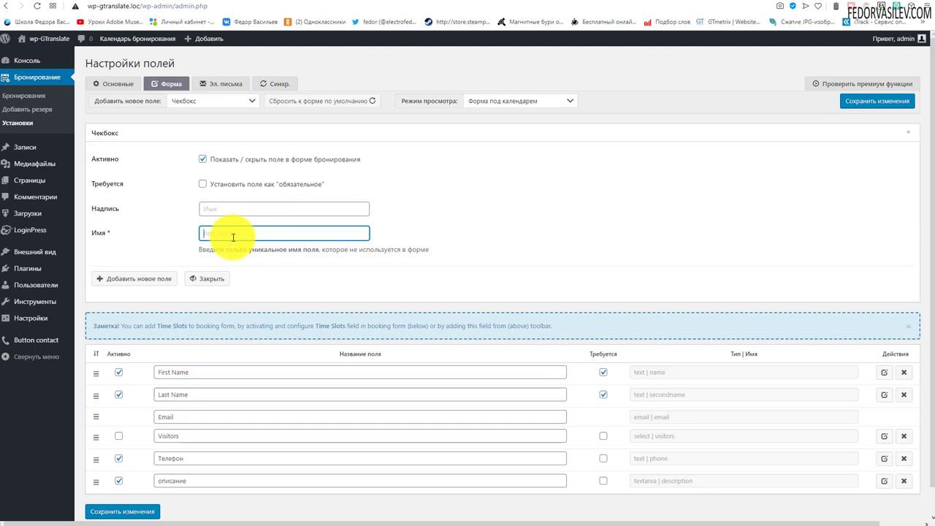
scroll(166, 498, "down", 1)
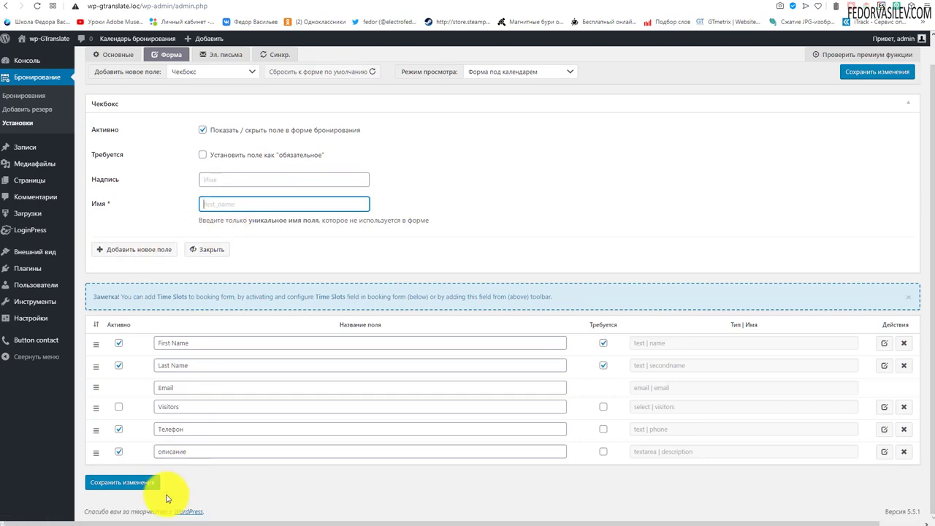
Compare the form's display mode setting with its placement relative to the calendar on the published page
left_click(627, 2)
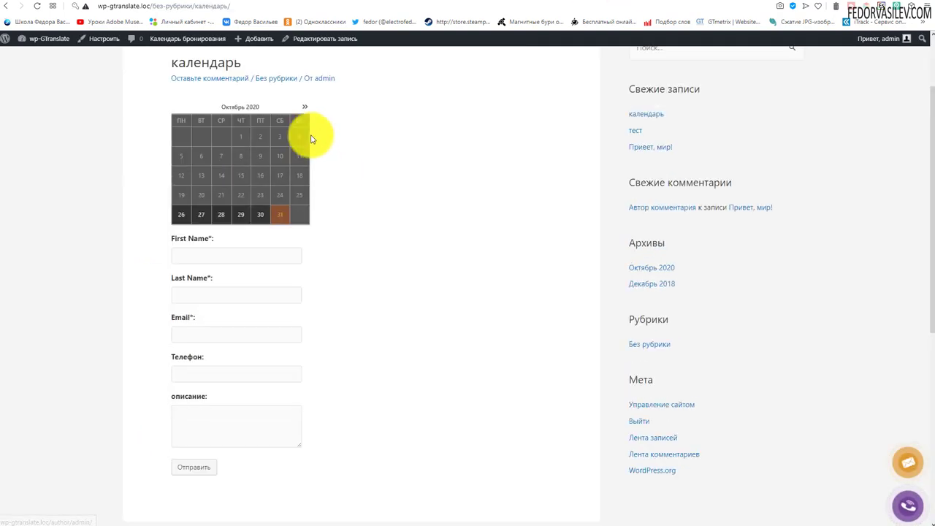
scroll(277, 285, "down", 2)
left_click(589, 4)
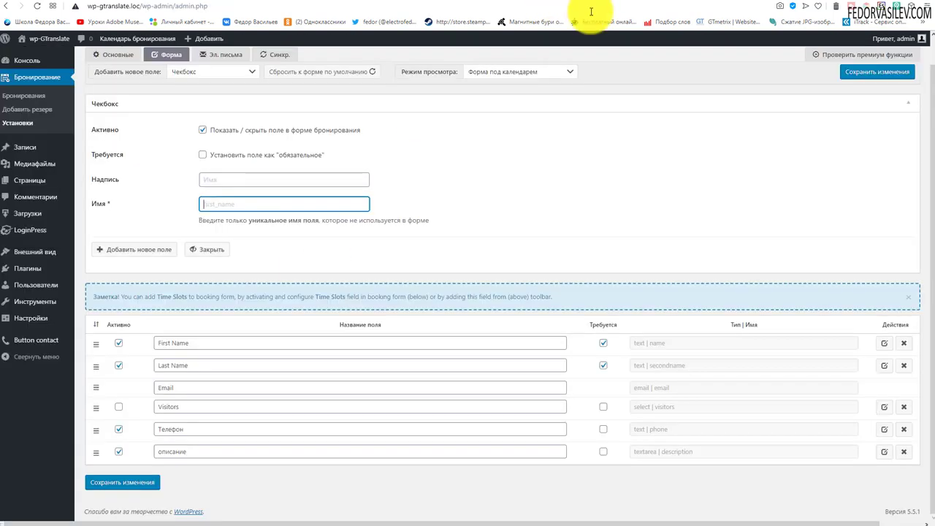
scroll(417, 300, "up", 1)
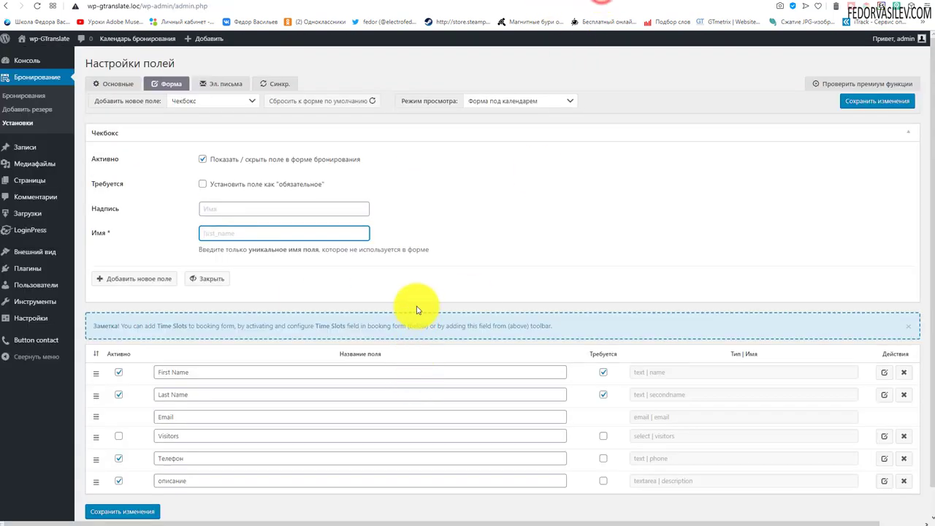
left_click(494, 104)
left_click(630, 3)
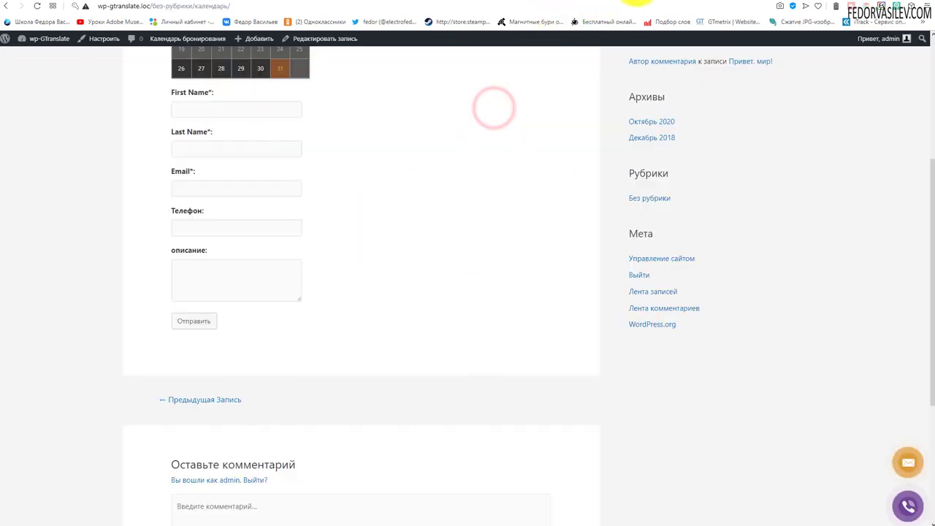
scroll(407, 272, "up", 3)
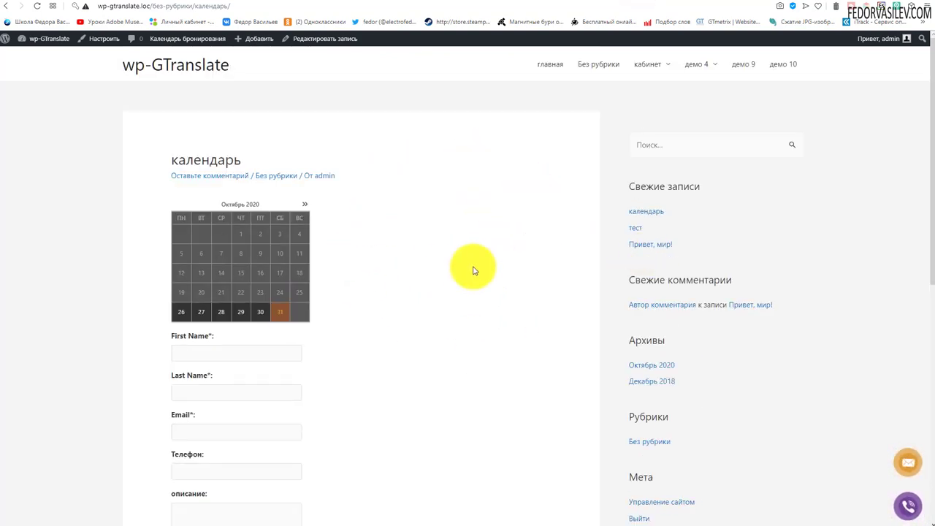
scroll(472, 271, "down", 3)
left_click(589, 5)
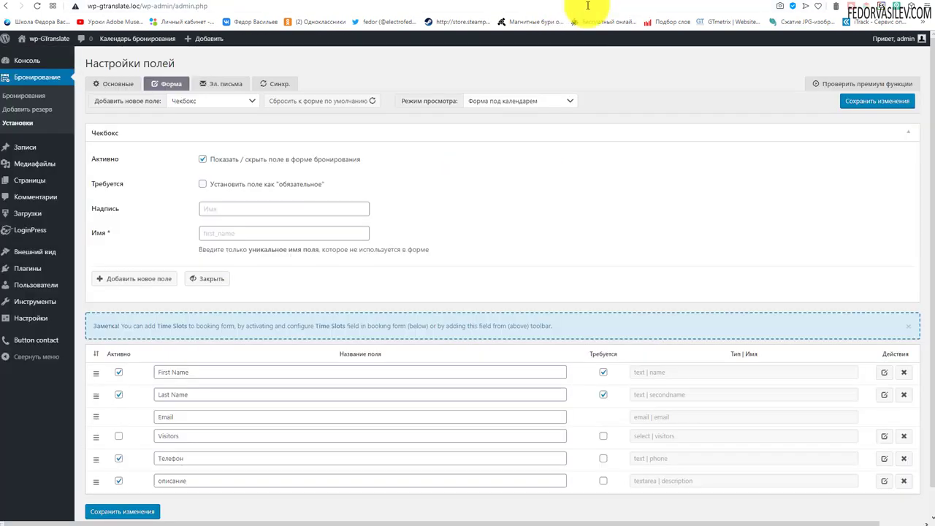
Set the form's display mode to "Форма справа от календаря", save, and check the layout on the reloaded published page
left_click(501, 101)
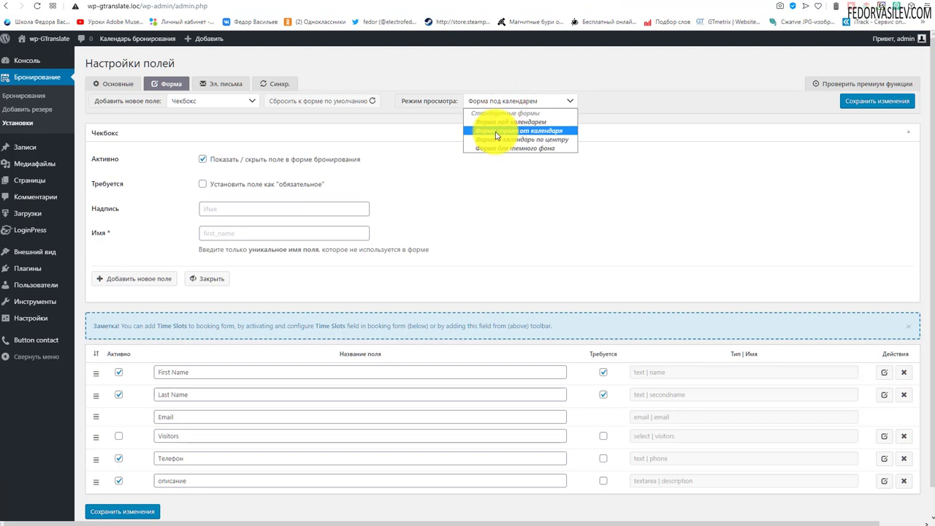
left_click(495, 135)
left_click(853, 102)
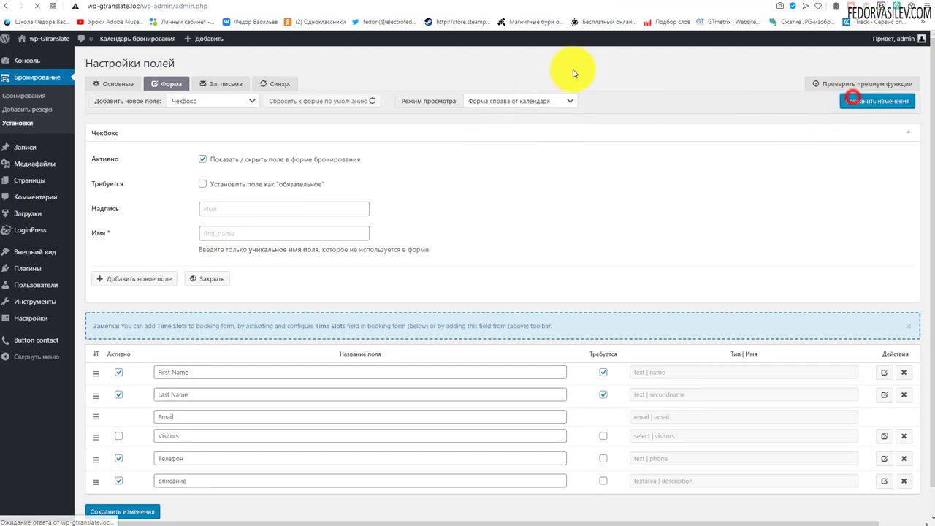
left_click(605, 2)
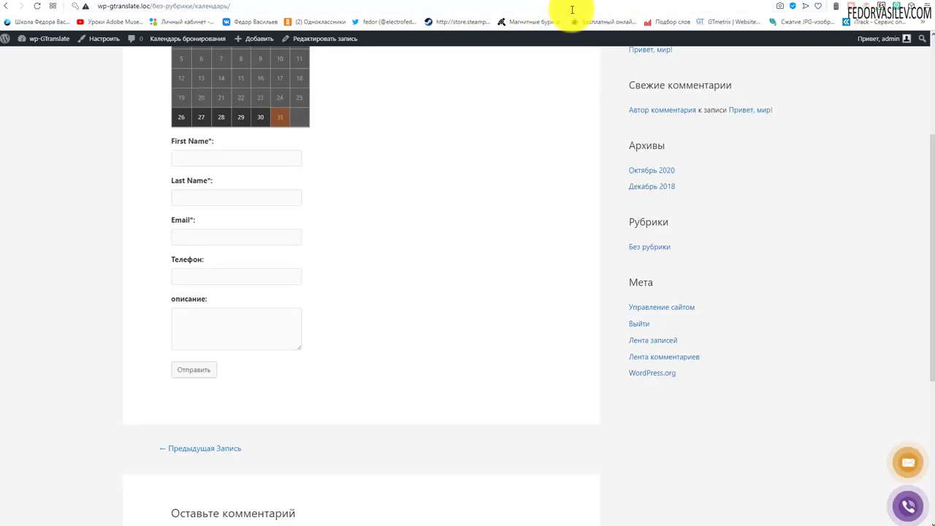
left_click(37, 6)
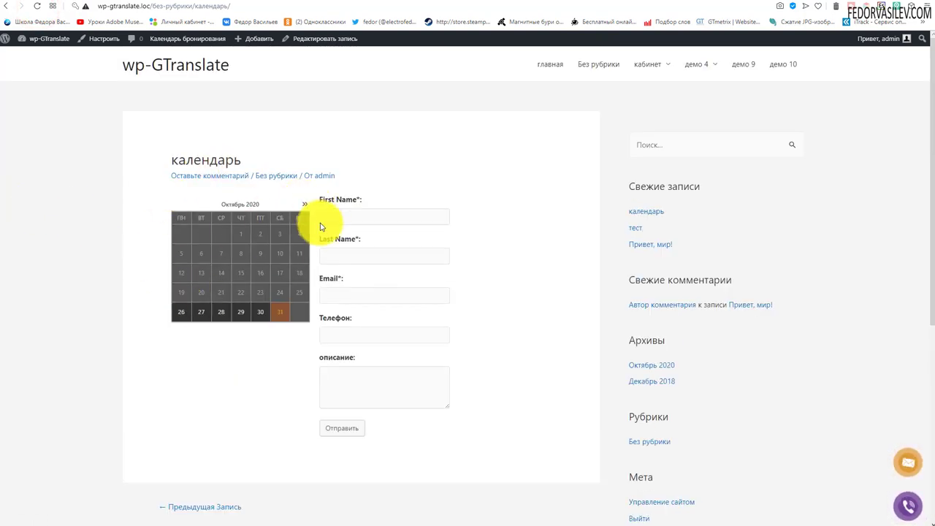
Return to the form settings and view the other available display modes without changing the selection
left_click(592, 3)
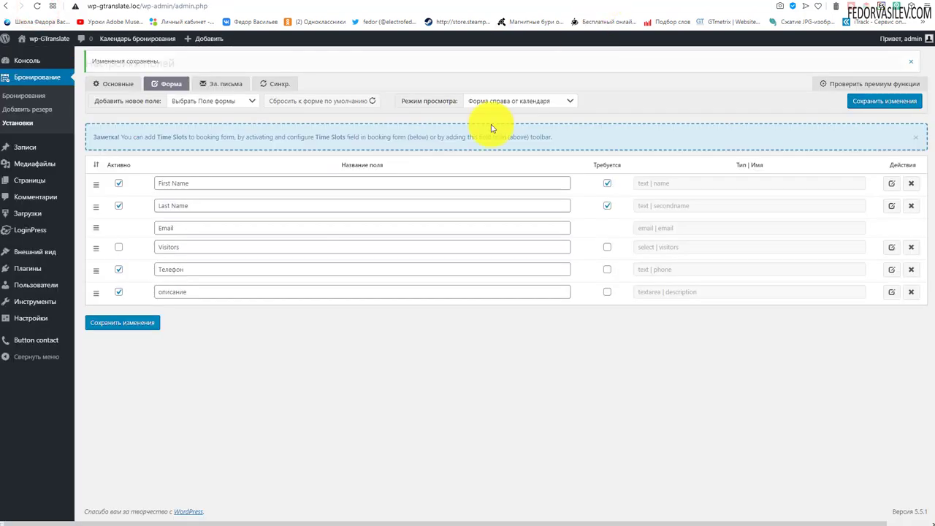
left_click(496, 105)
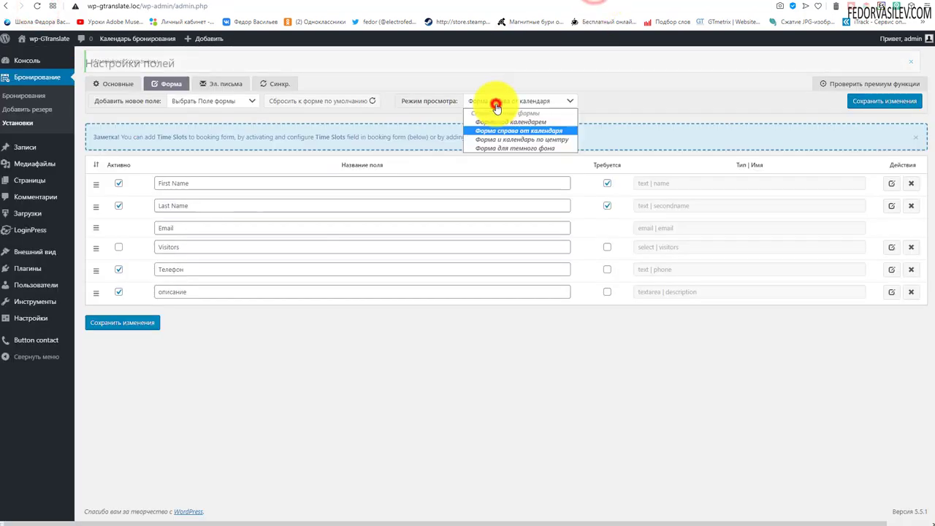
left_click(350, 62)
Open the email settings and examine the new booking notification template sent to the administrator
left_click(219, 84)
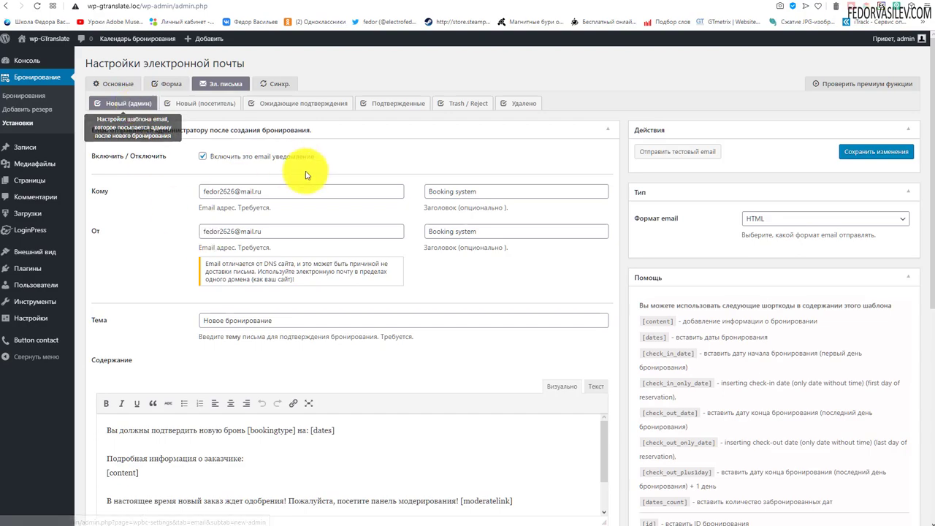
scroll(510, 232, "down", 3)
scroll(510, 231, "up", 3)
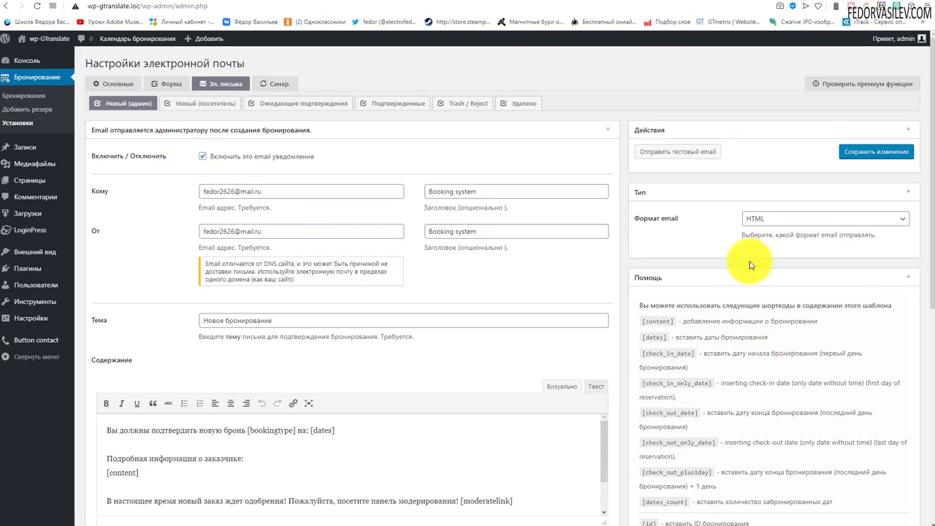
scroll(512, 221, "down", 5)
scroll(492, 256, "up", 5)
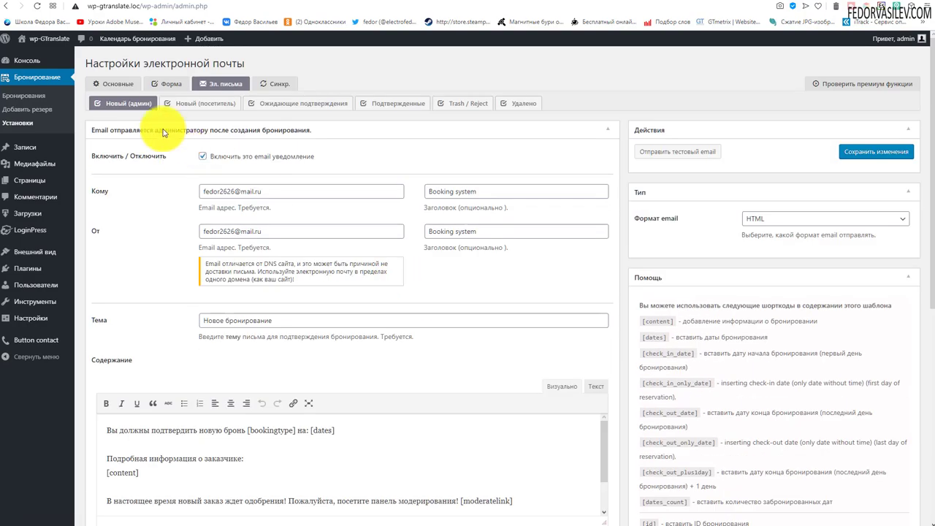
Review the email templates for new visitor bookings and for pending, approved and Trash / Reject bookings
left_click(197, 108)
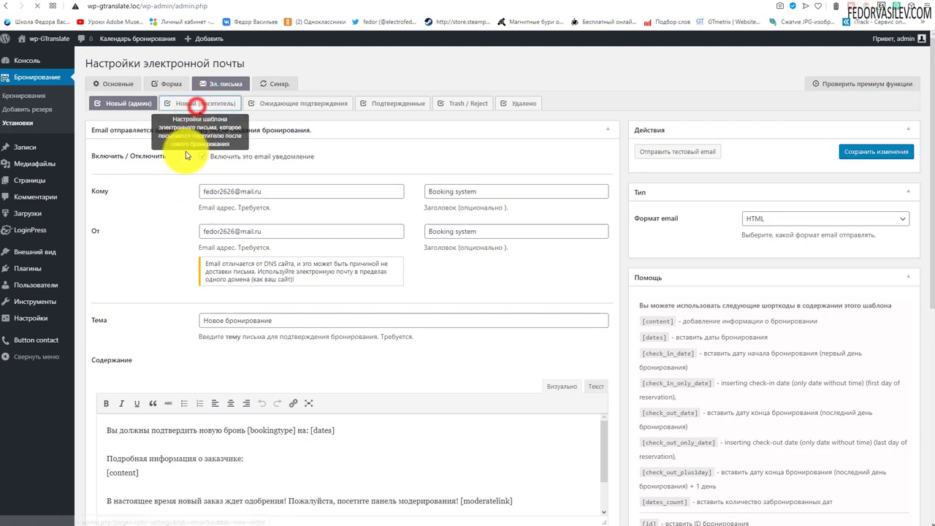
scroll(234, 359, "down", 3)
scroll(228, 359, "up", 3)
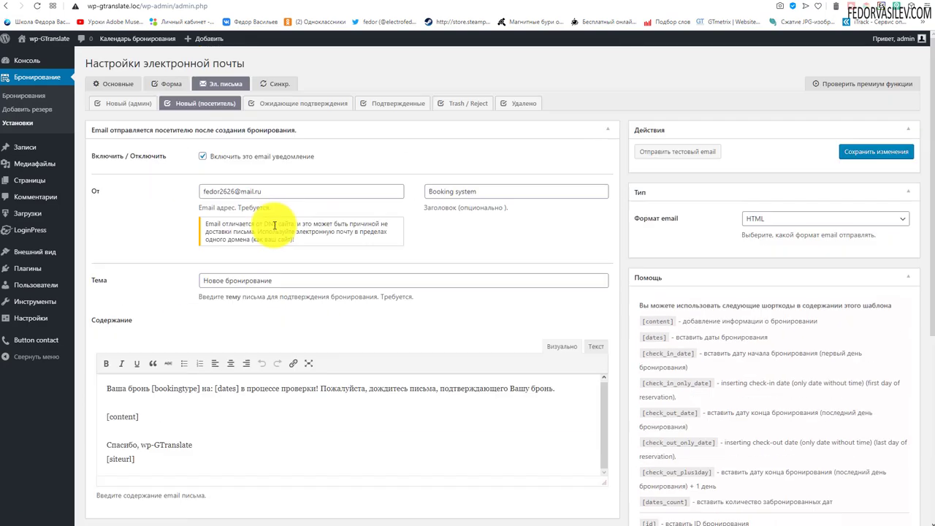
left_click(293, 109)
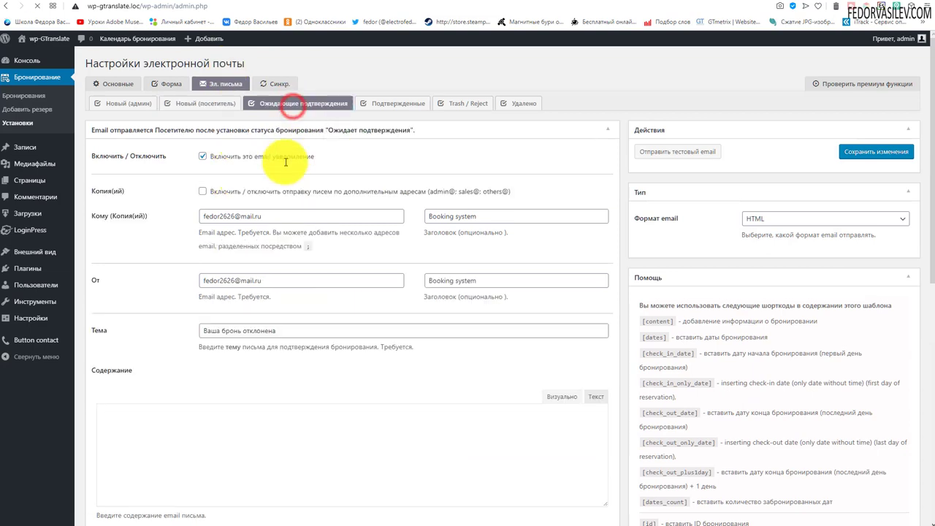
left_click(388, 104)
scroll(379, 156, "down", 2)
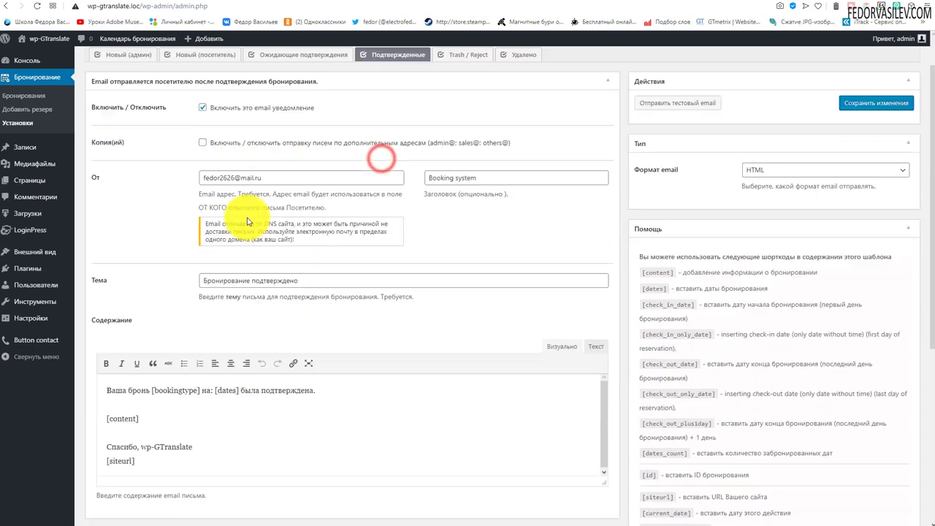
left_click_drag(319, 293, 123, 293)
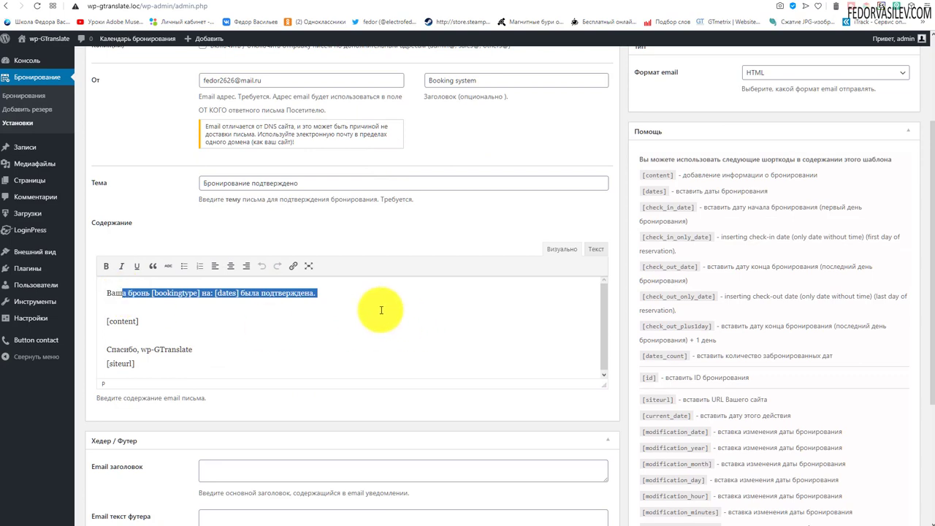
scroll(390, 344, "up", 2)
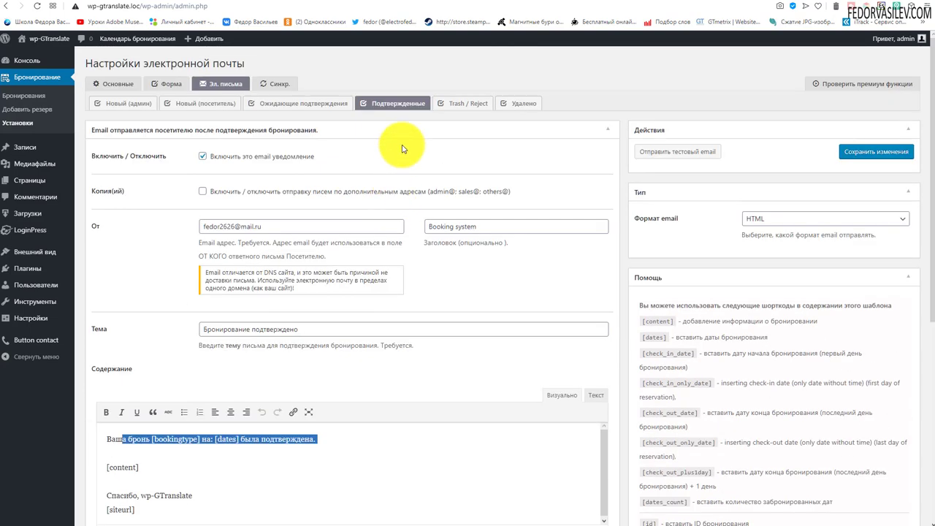
left_click(461, 104)
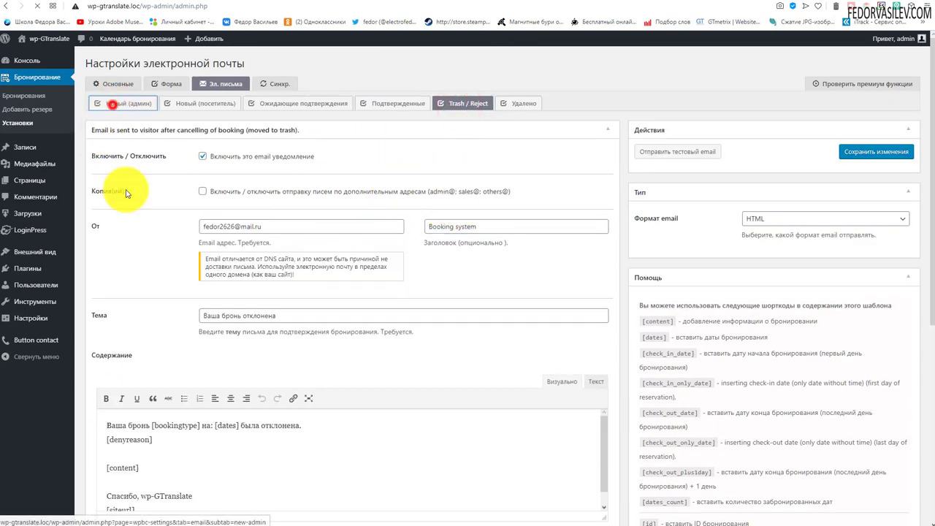
Return to the administrator's new booking template and examine its recipient, sender, title and subject fields
left_click(117, 102)
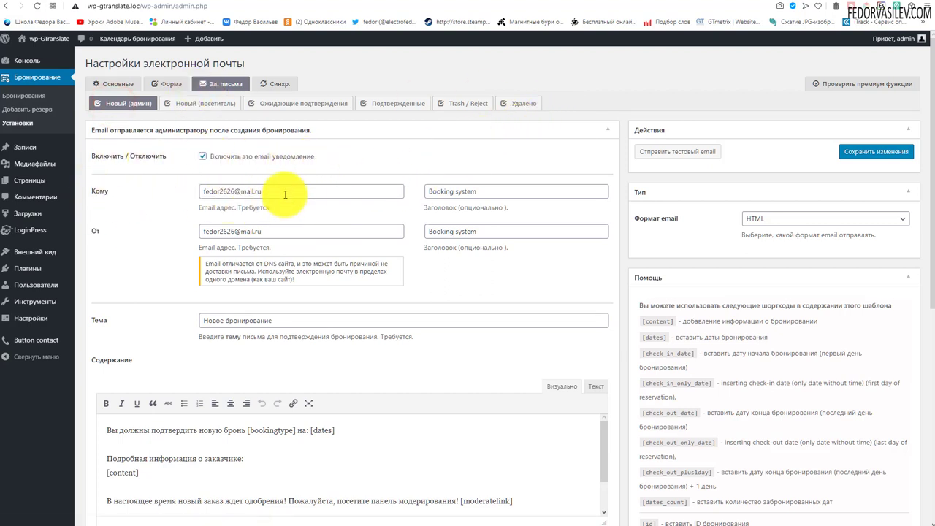
left_click_drag(282, 193, 146, 212)
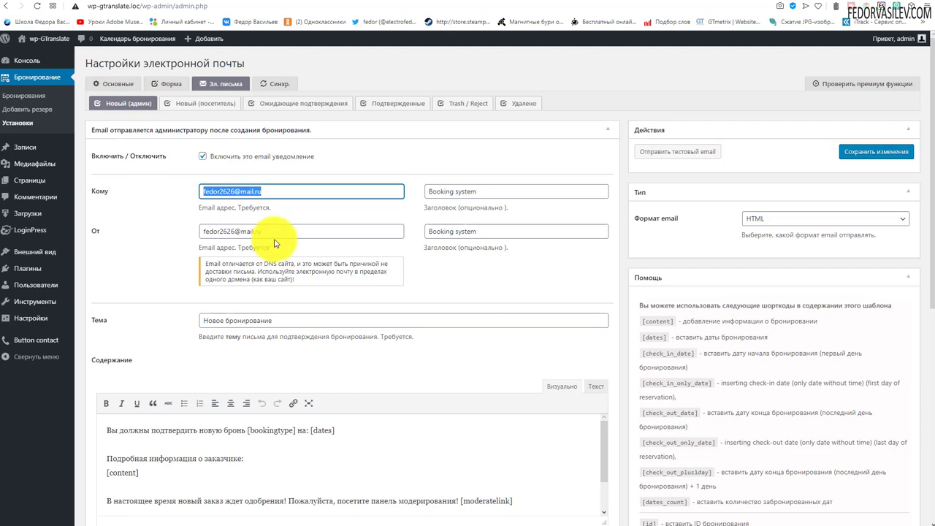
left_click_drag(223, 192, 284, 191)
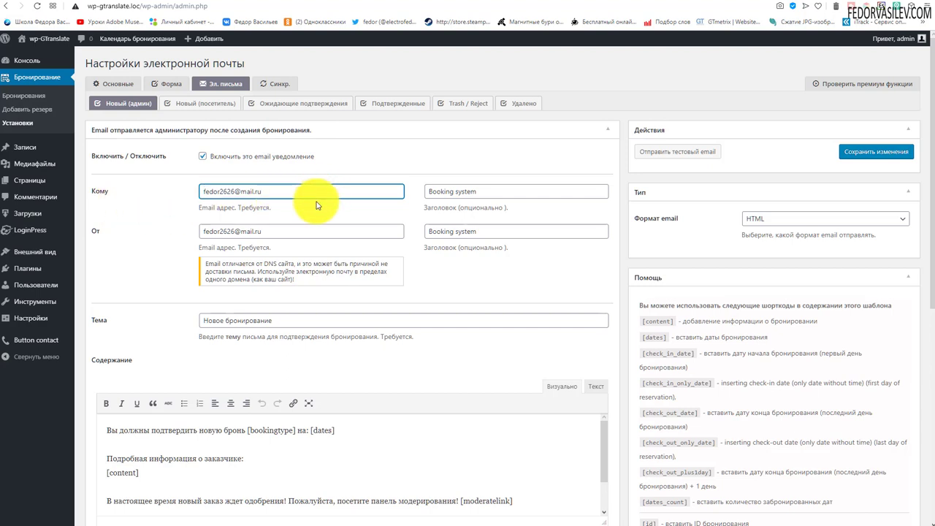
key("Tab")
triple_click(493, 233)
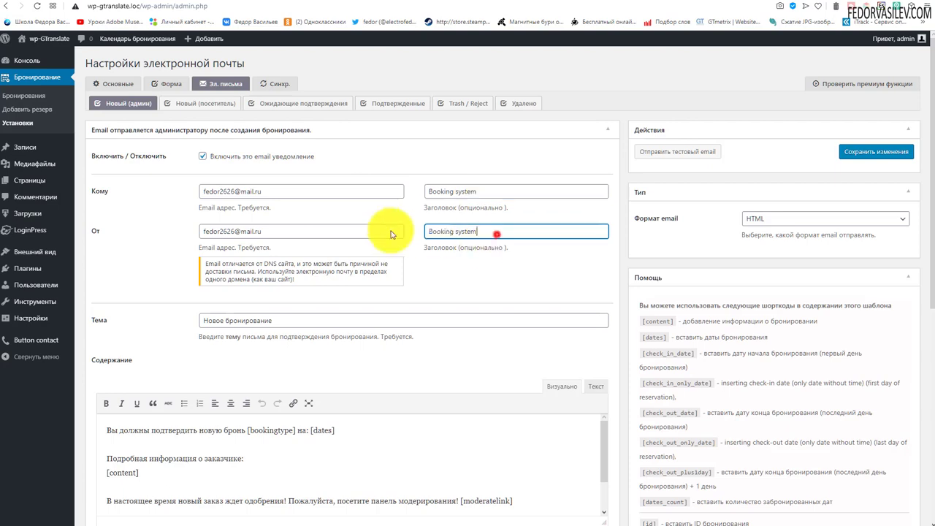
scroll(479, 184, "down", 2)
scroll(479, 185, "down", 1)
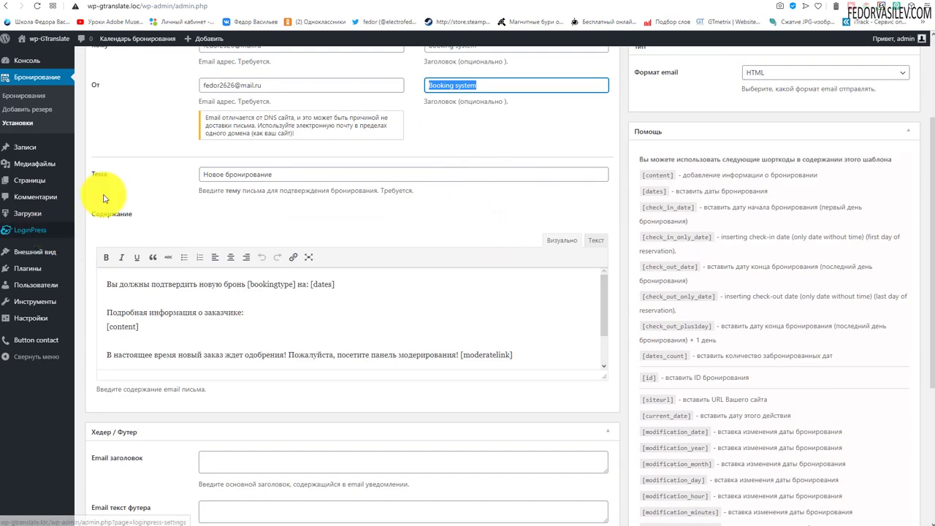
triple_click(311, 175)
left_click(247, 177)
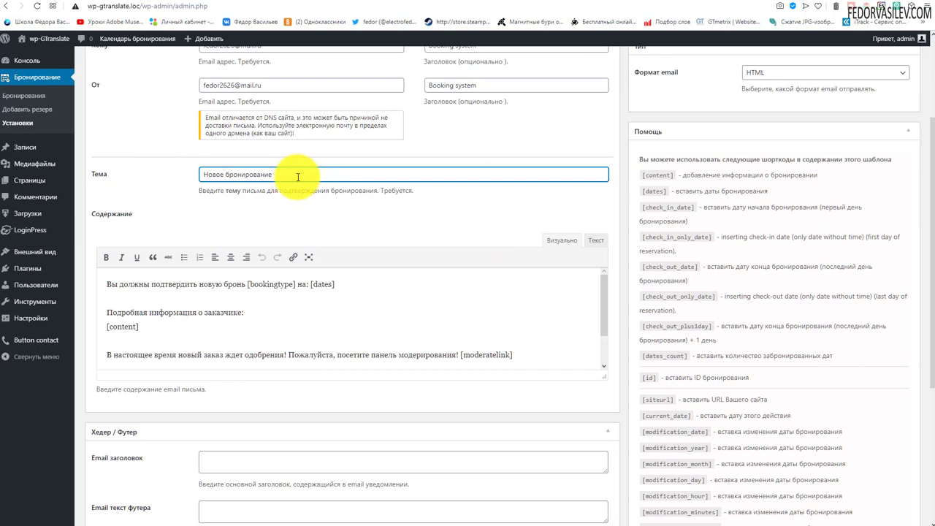
View the administrator email's content in the full-screen editor and return to the normal view
scroll(298, 177, "down", 3)
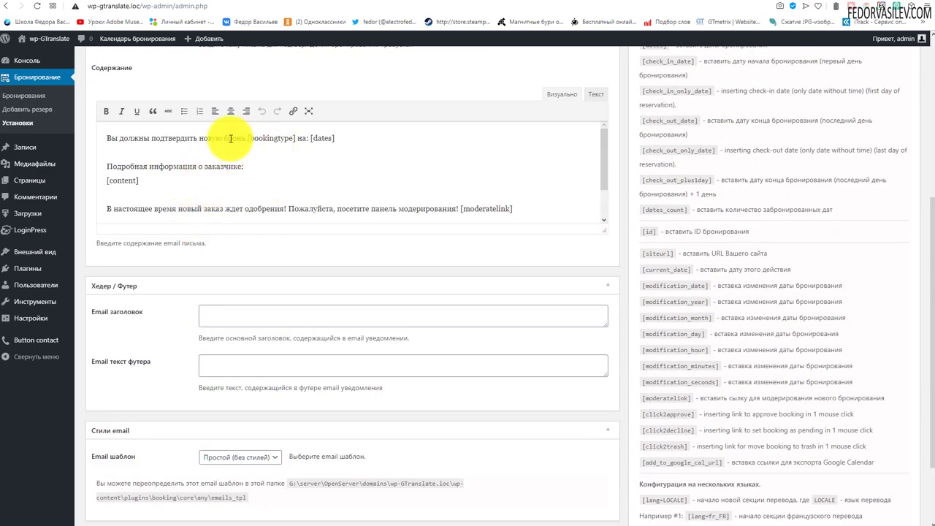
scroll(292, 168, "up", 2)
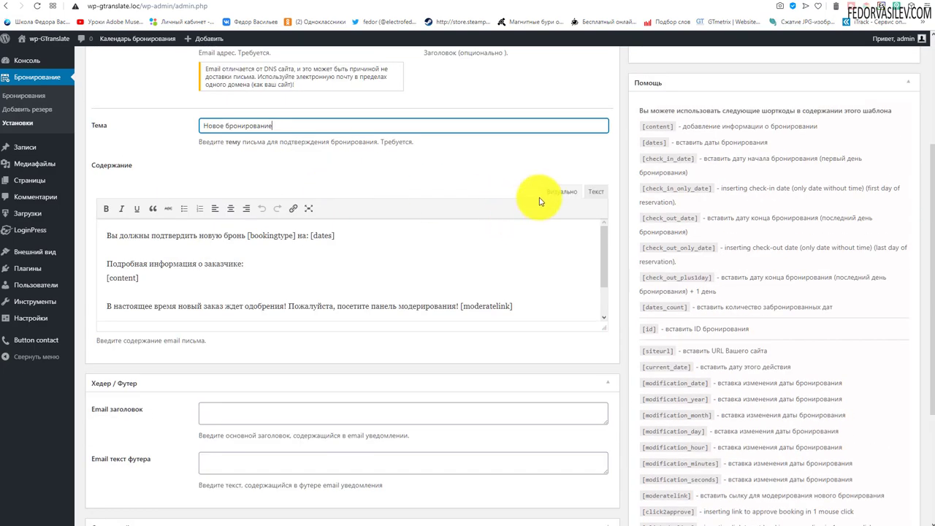
left_click(310, 210)
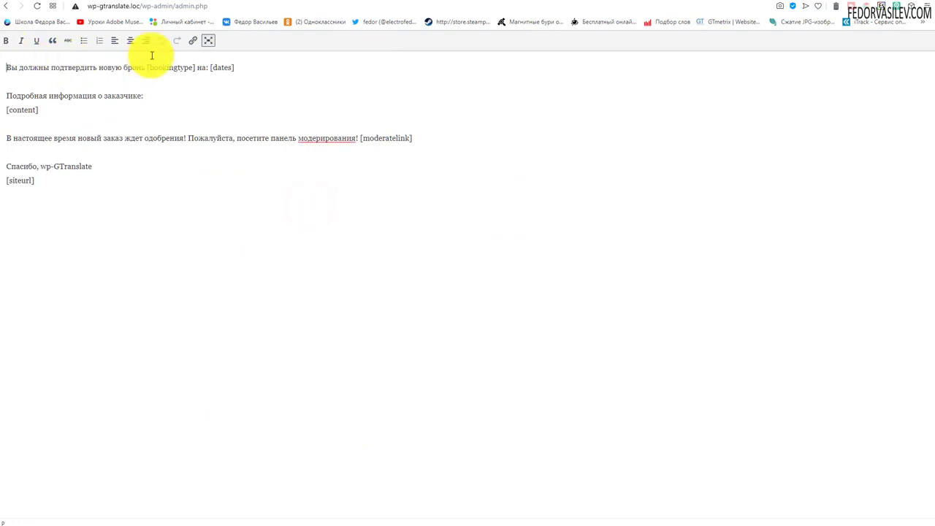
left_click(209, 41)
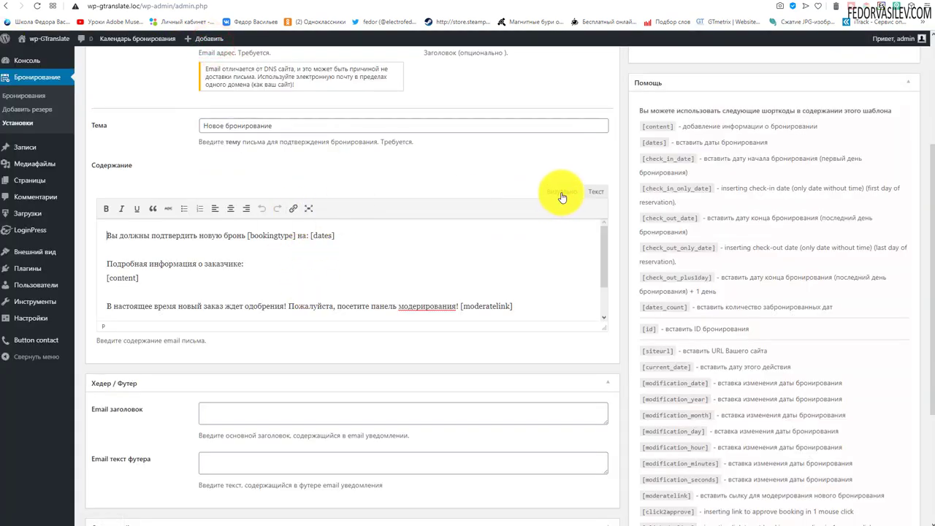
Examine the [bookingtype] shortcode in the first line of the administrator email's content
left_click(146, 252)
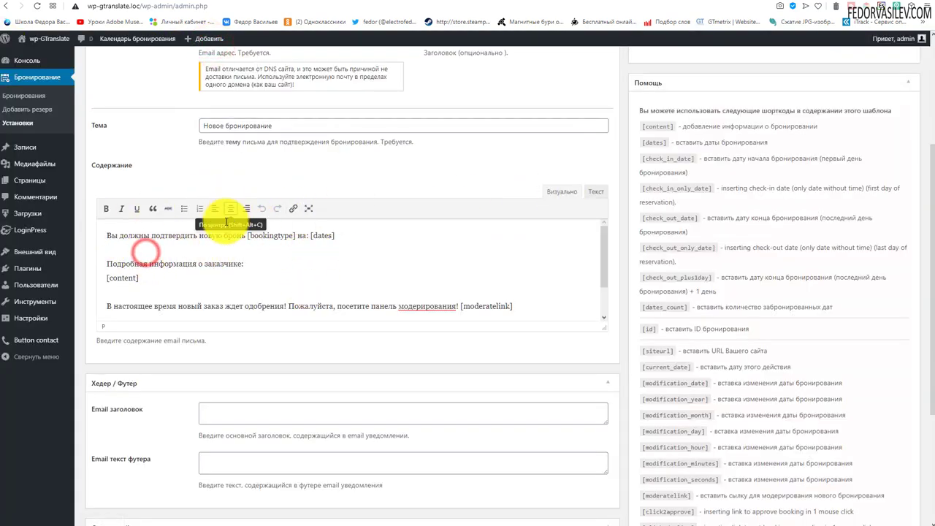
left_click_drag(297, 237, 247, 235)
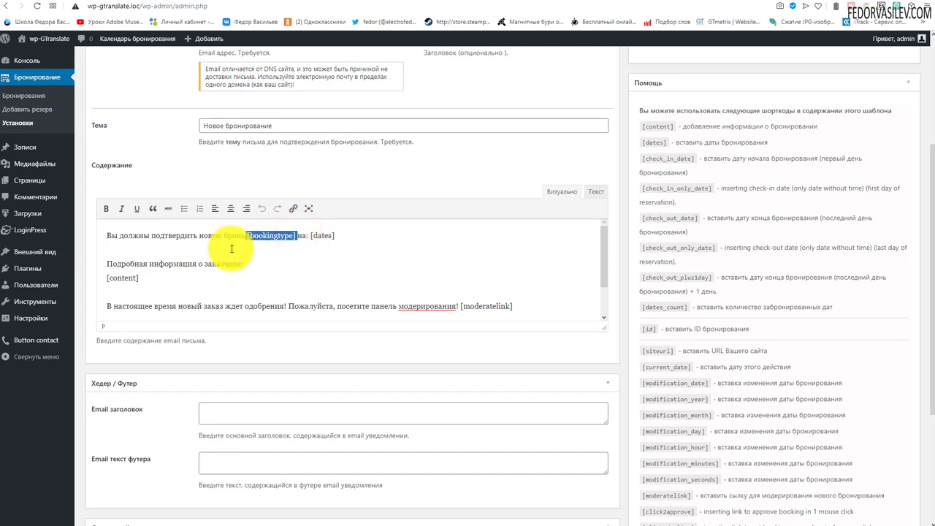
left_click(255, 242)
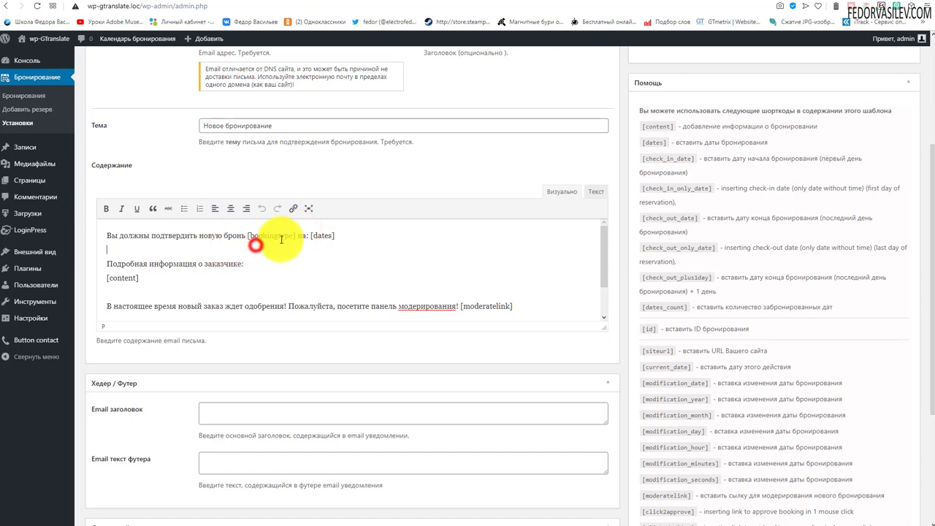
left_click_drag(294, 236, 248, 236)
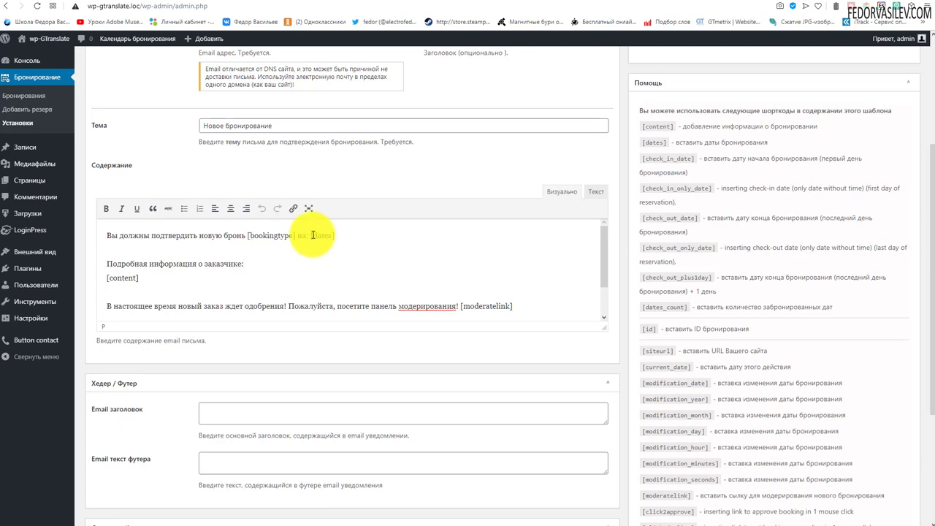
left_click_drag(297, 235, 250, 235)
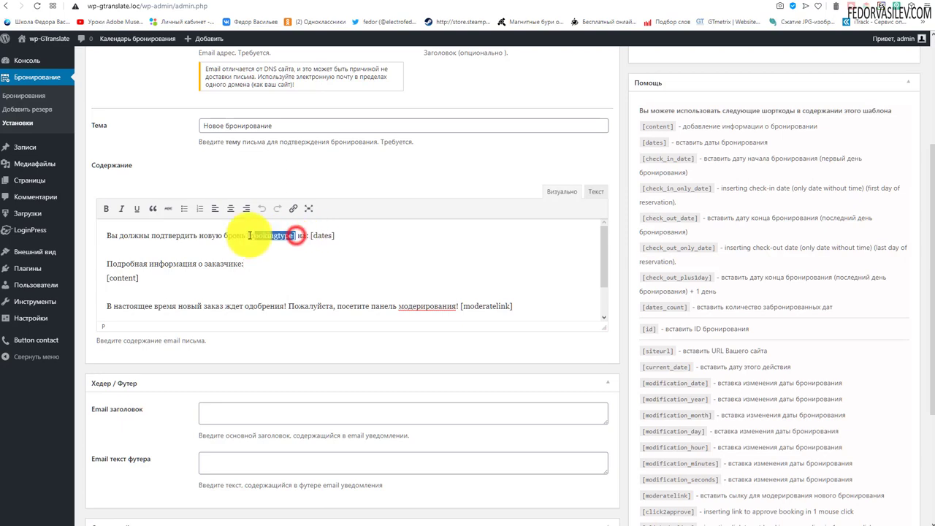
left_click(341, 268)
Read the help list of template shortcodes, focusing on [dates], and compare it with the email content
scroll(690, 298, "up", 3)
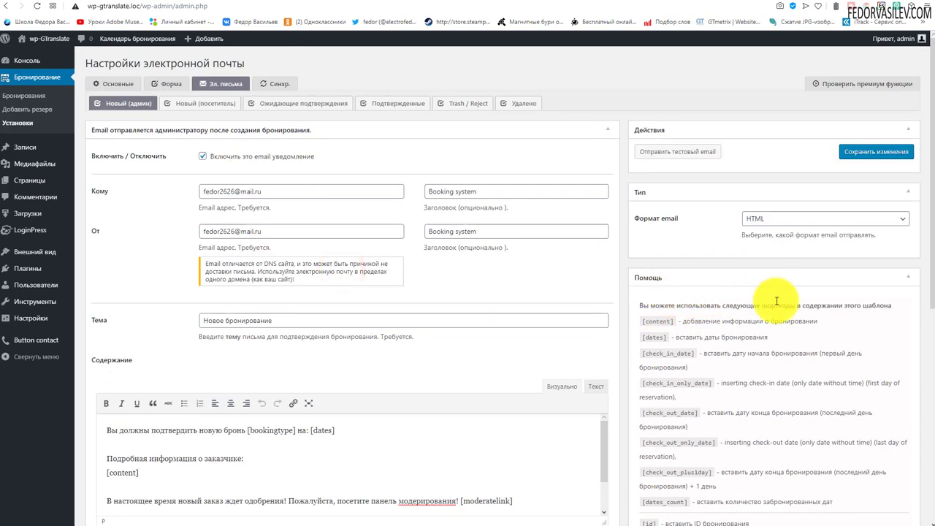
scroll(789, 292, "down", 3)
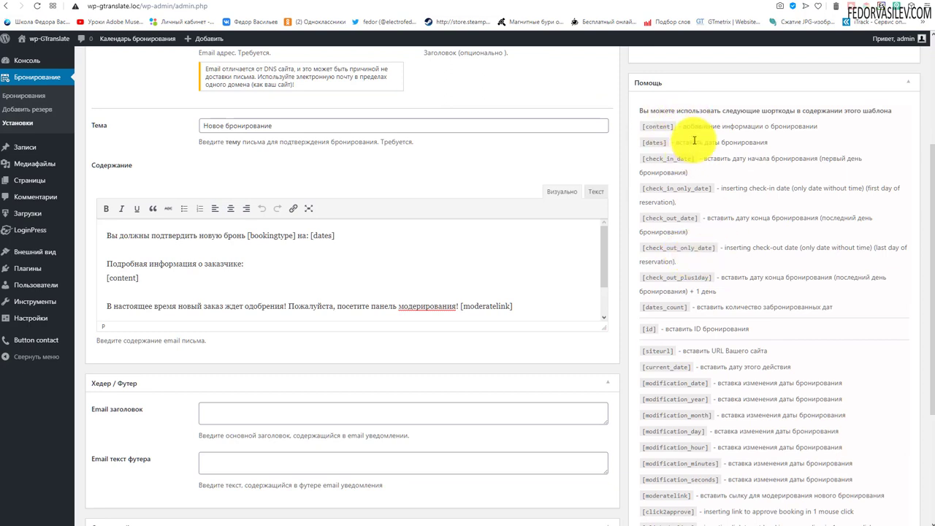
left_click_drag(680, 143, 771, 152)
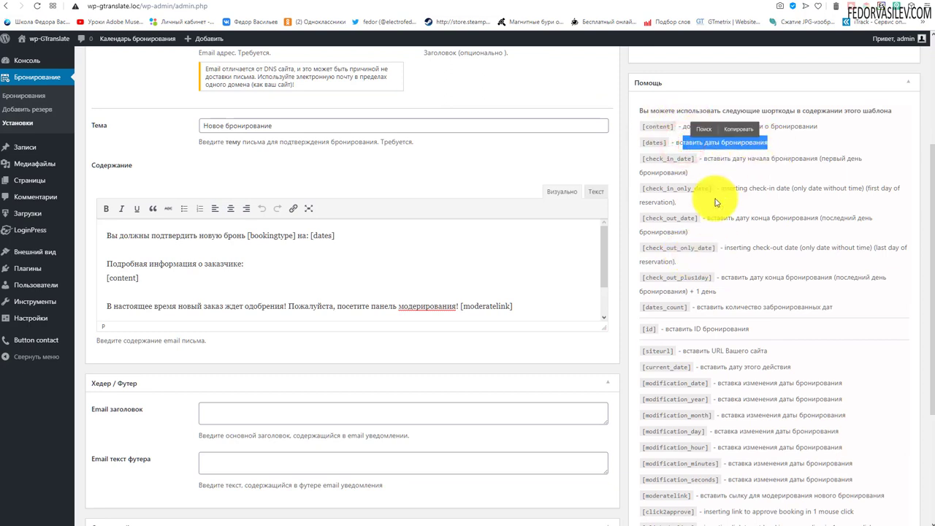
left_click(689, 158)
left_click(667, 140)
left_click_drag(651, 145, 630, 150)
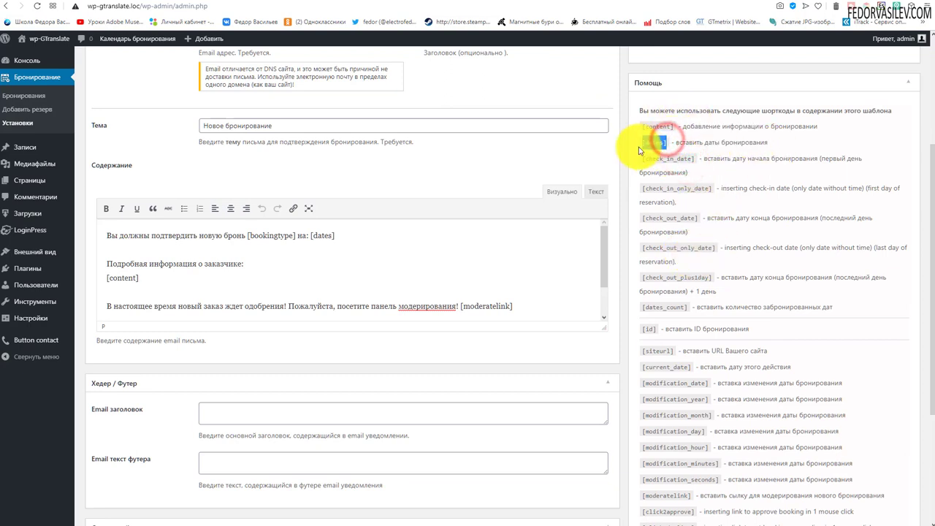
left_click(692, 176)
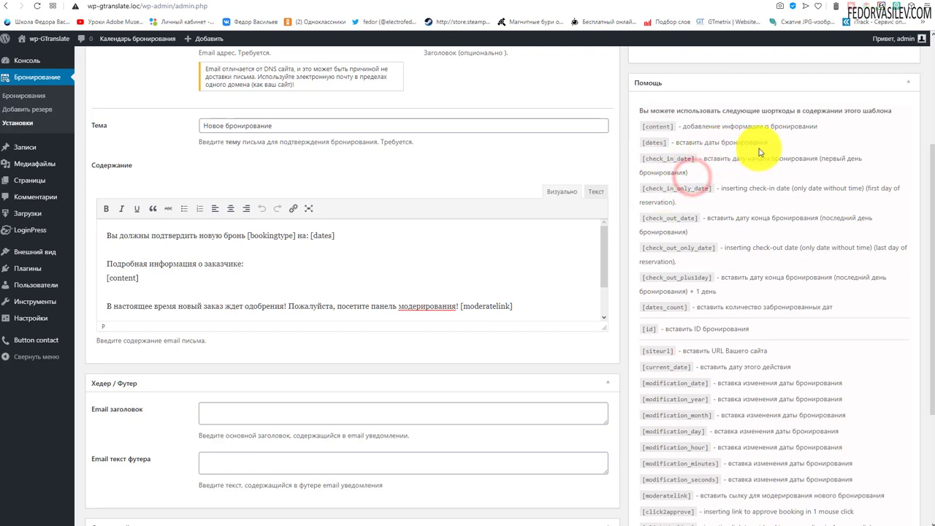
left_click_drag(771, 142, 643, 150)
left_click(681, 184)
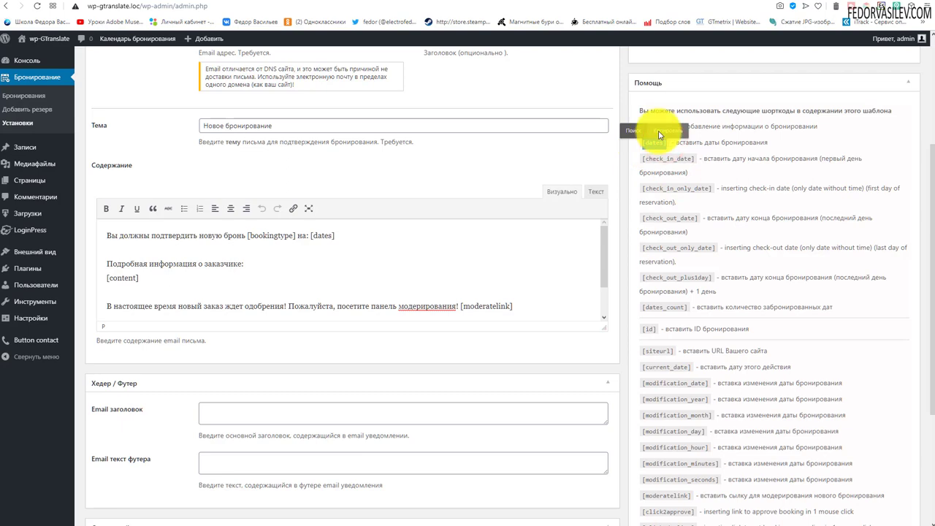
left_click(261, 256)
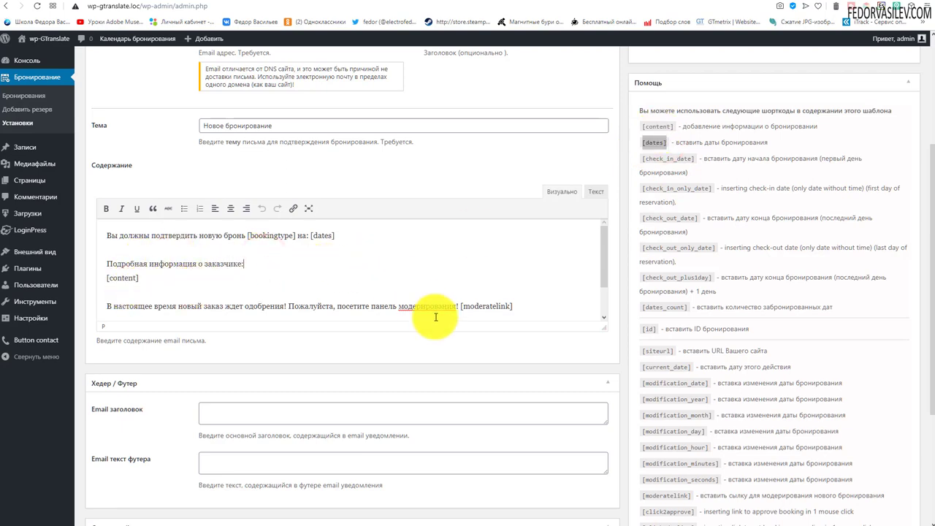
Review the administrator template again, checking its sender and recipient email address fields
scroll(428, 300, "up", 3)
scroll(427, 300, "down", 3)
scroll(427, 304, "up", 3)
scroll(428, 307, "down", 3)
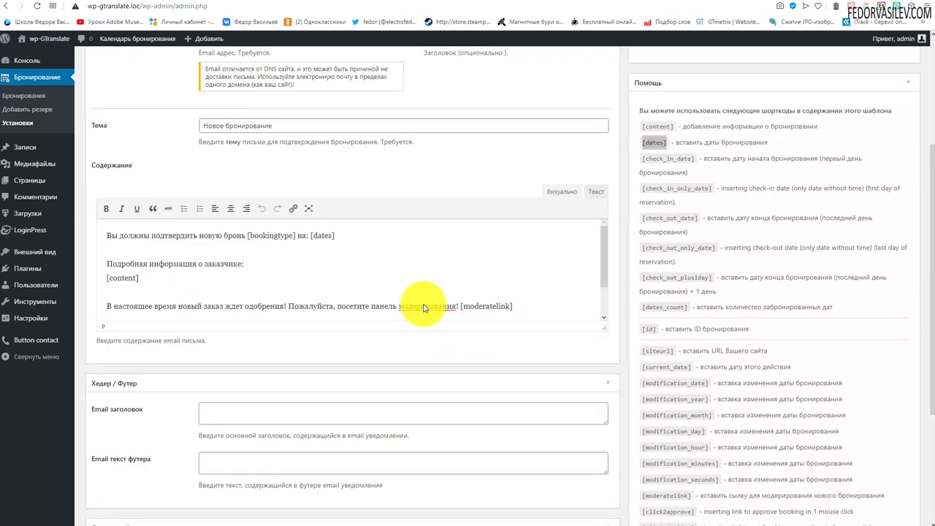
scroll(421, 302, "up", 3)
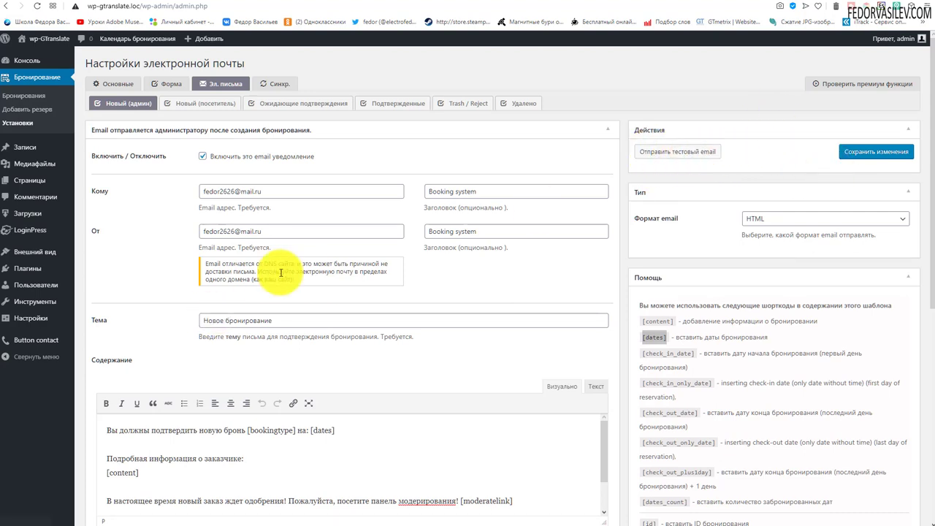
triple_click(292, 231)
triple_click(259, 191)
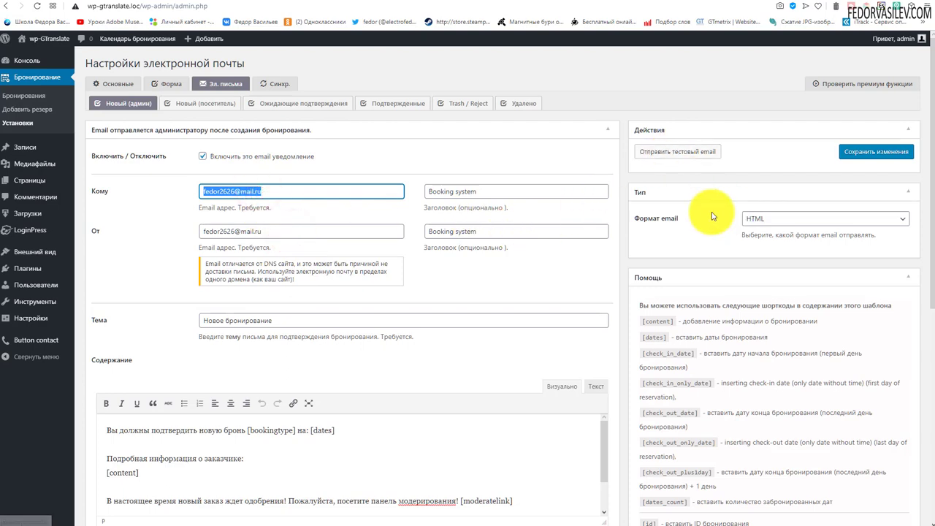
View the available email formats for the administrator template and keep HTML selected
scroll(710, 215, "down", 1)
scroll(804, 204, "up", 1)
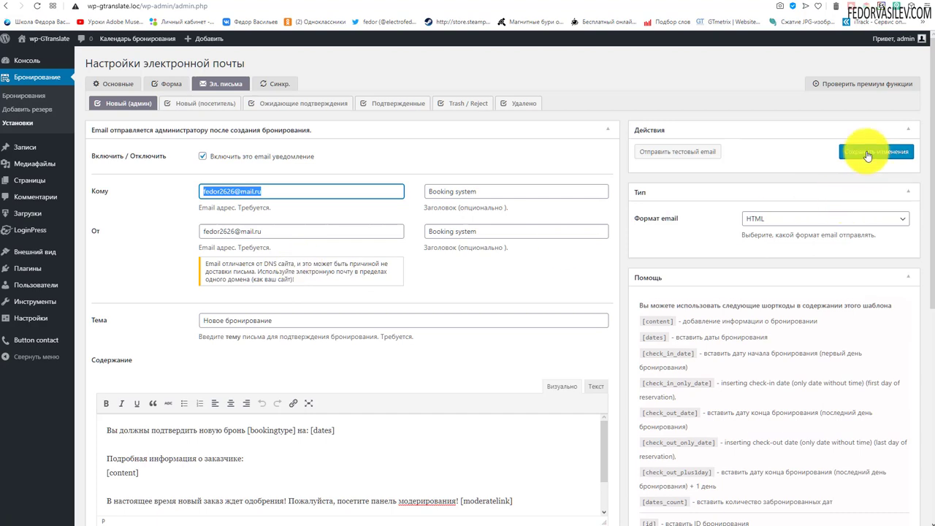
left_click(767, 218)
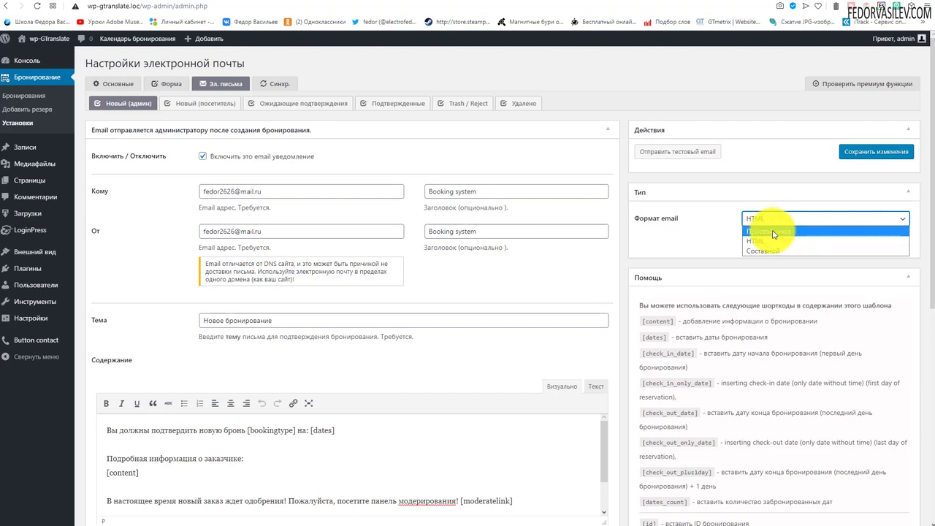
left_click(776, 240)
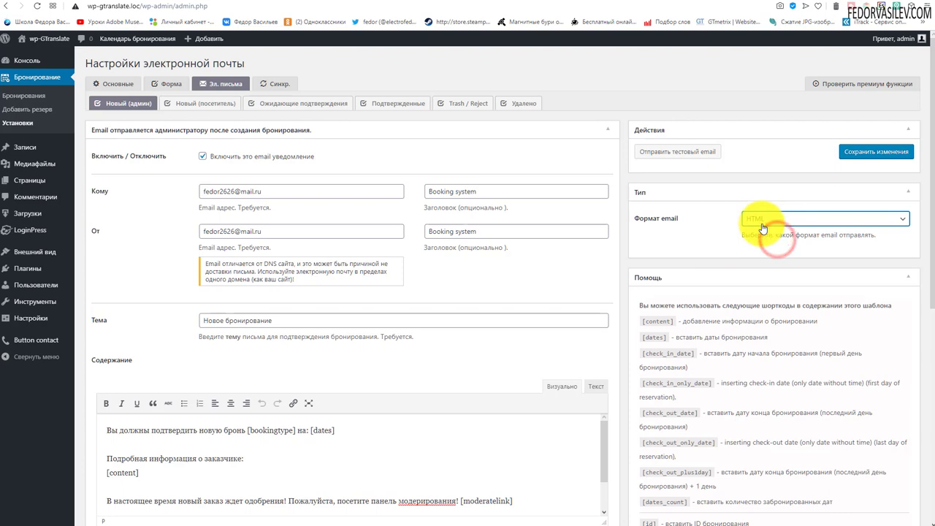
Read the rest of the administrator email's content, including the customer details section, moderation link and closing signature with [siteurl]
scroll(528, 215, "down", 3)
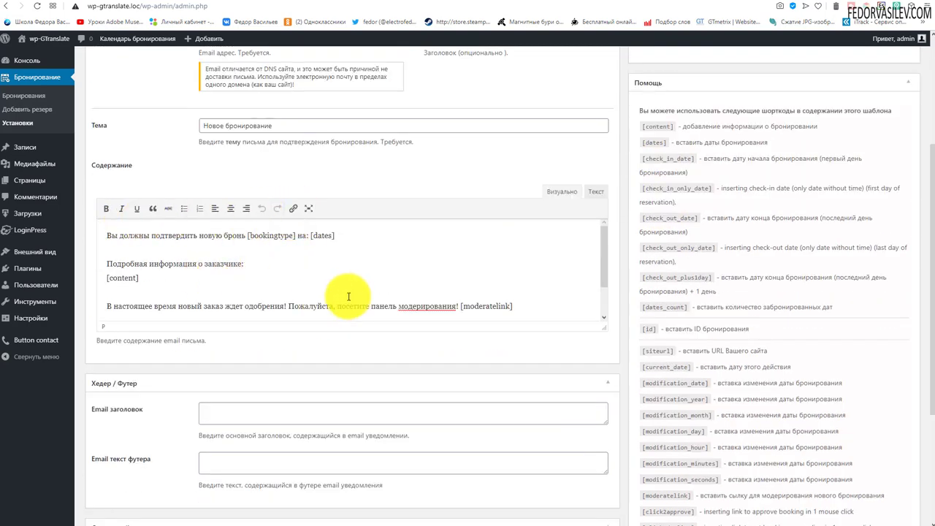
scroll(348, 296, "down", 1)
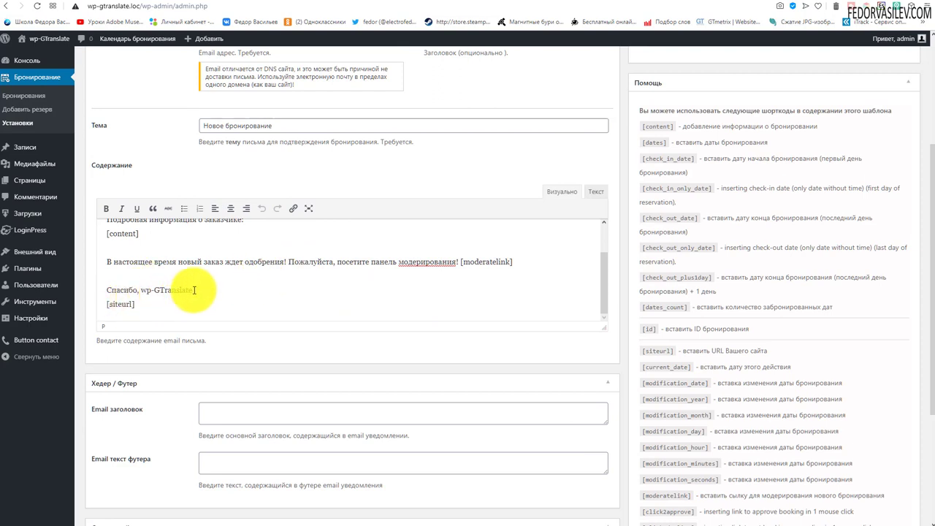
left_click_drag(195, 290, 140, 299)
left_click(153, 301)
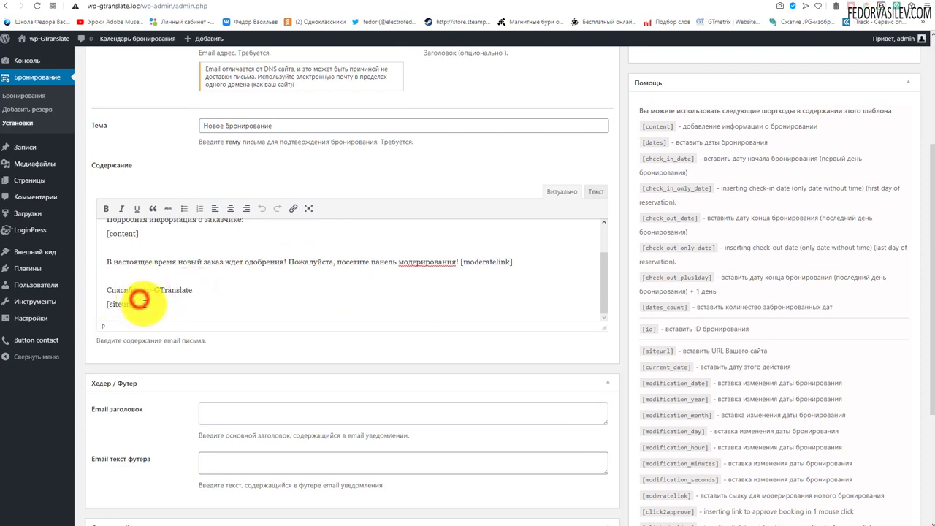
left_click(194, 314)
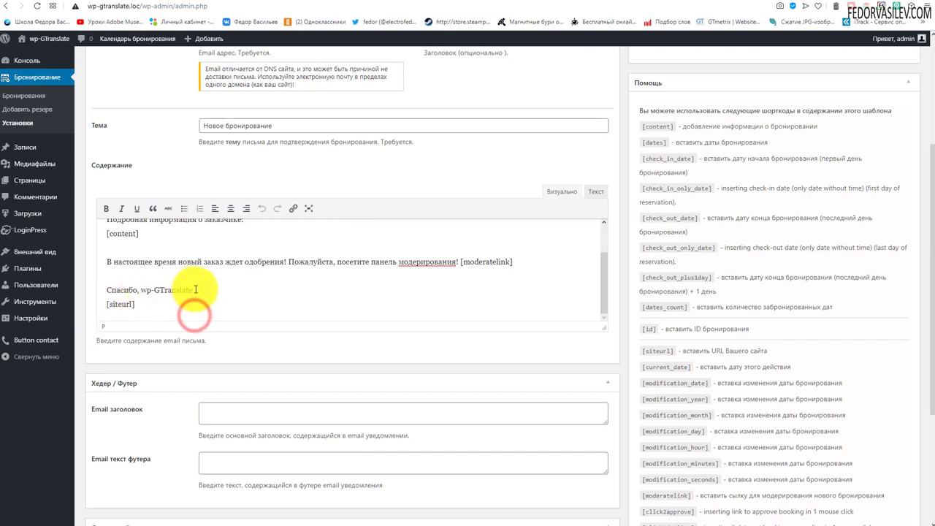
left_click_drag(164, 312, 95, 292)
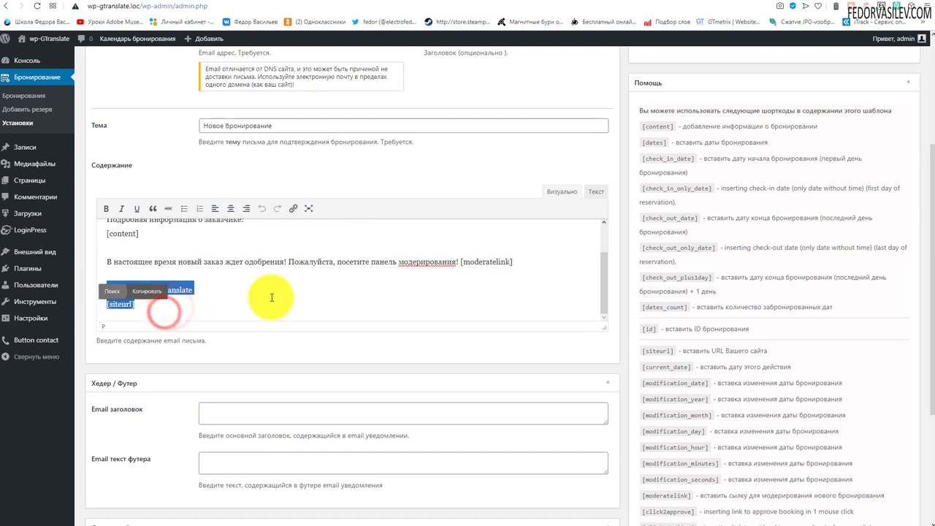
scroll(347, 290, "up", 1)
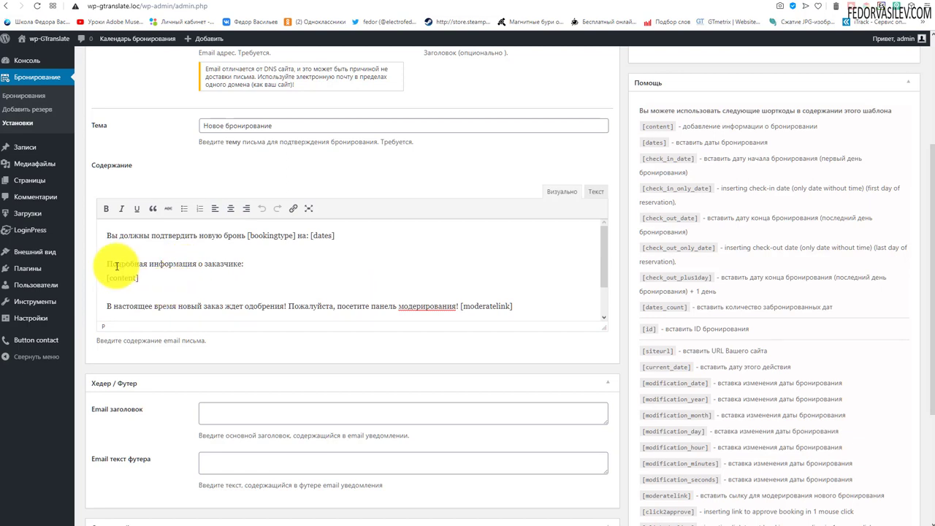
left_click_drag(114, 266, 453, 306)
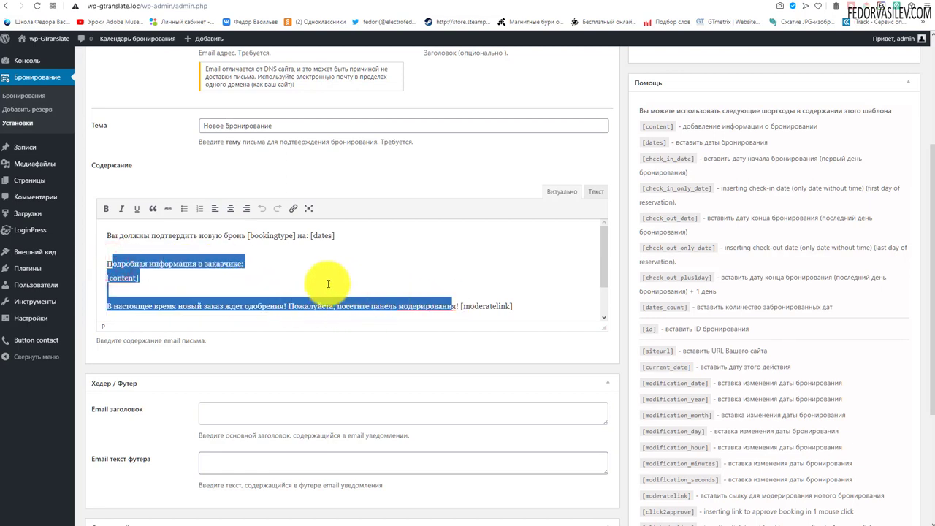
Review the administrator email's header and footer text fields and its style template choices, keeping the simple unstyled template
scroll(270, 320, "down", 1)
scroll(241, 322, "down", 2)
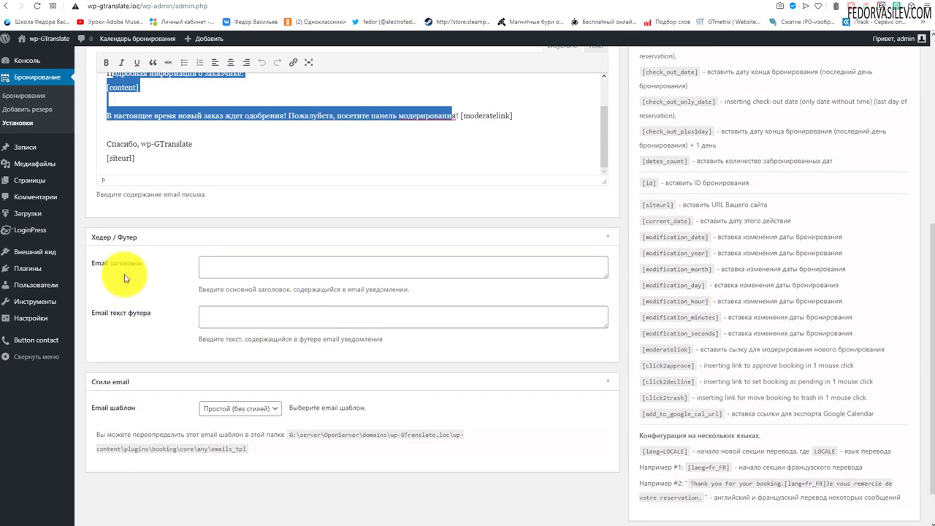
left_click(229, 266)
left_click(236, 320)
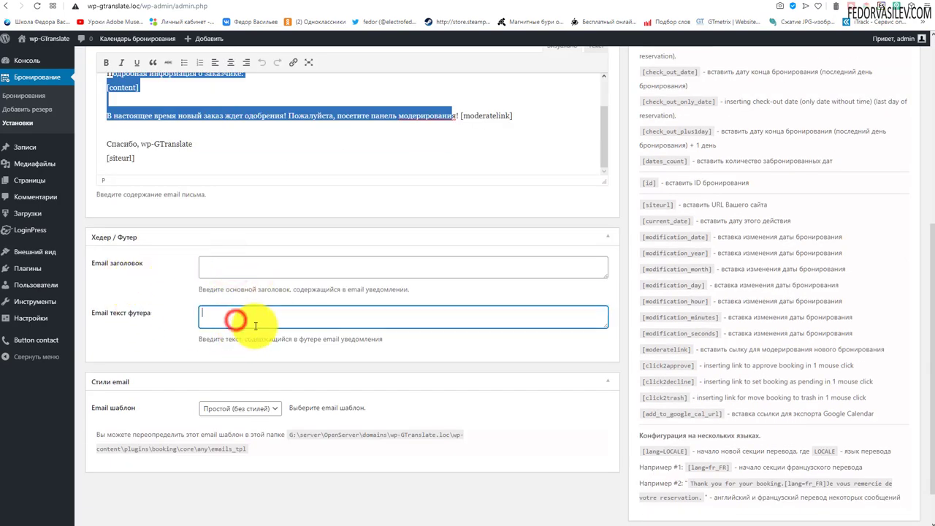
scroll(433, 326, "down", 1)
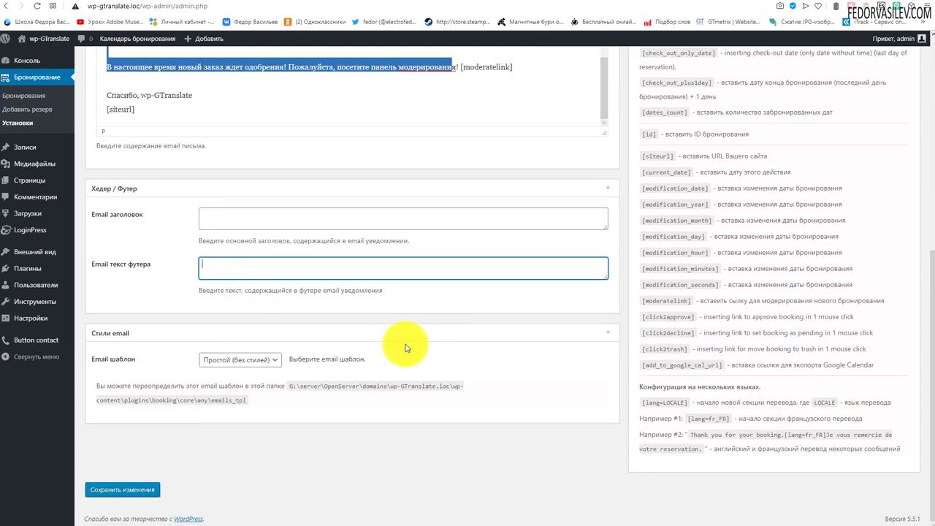
left_click(246, 358)
left_click(245, 360)
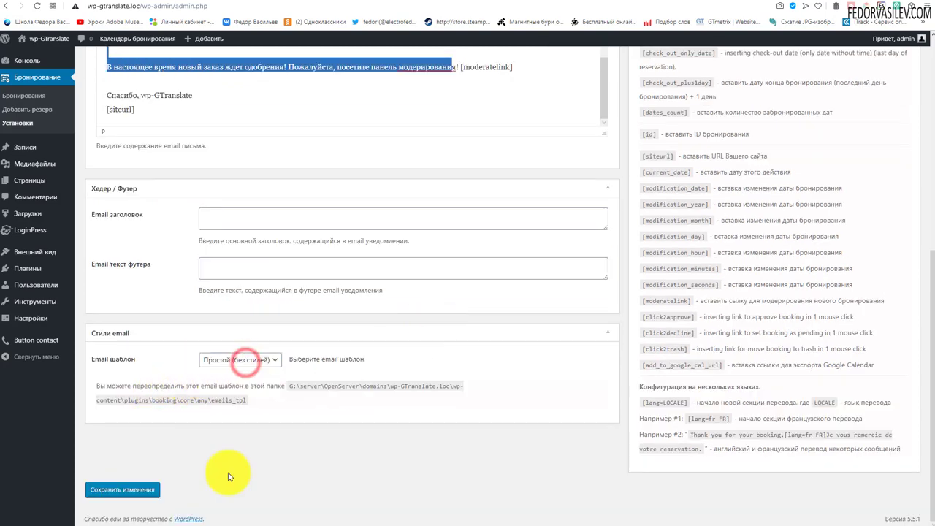
left_click(115, 490)
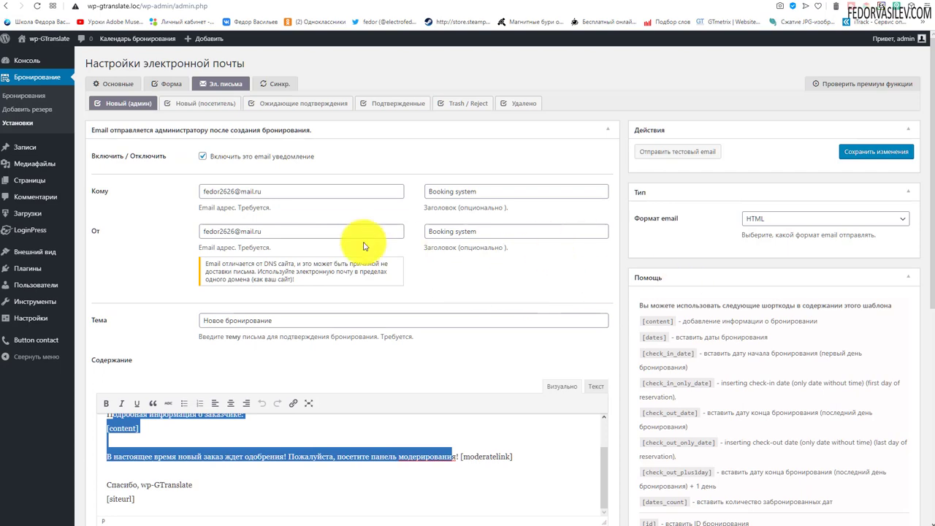
Open the visitor's new-booking email template and examine its message, shortcodes and request to wait for confirmation
left_click(207, 103)
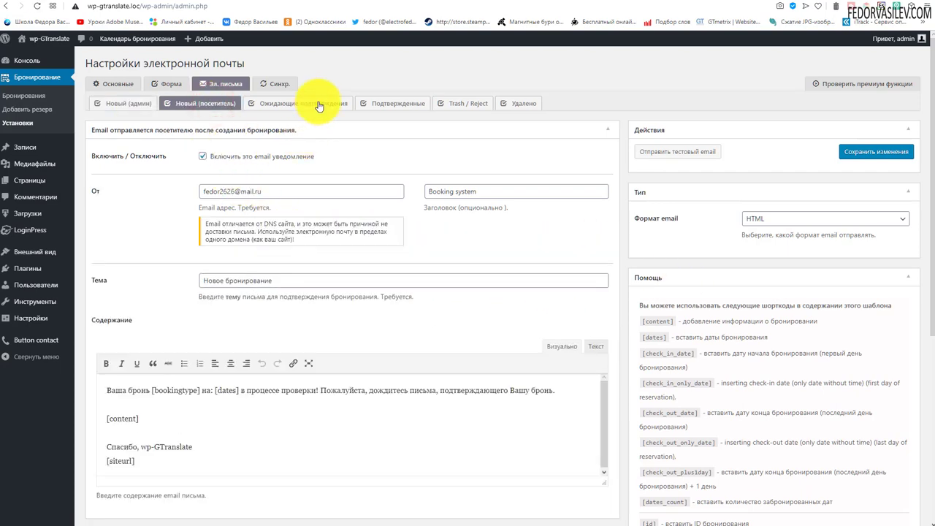
scroll(217, 213, "down", 2)
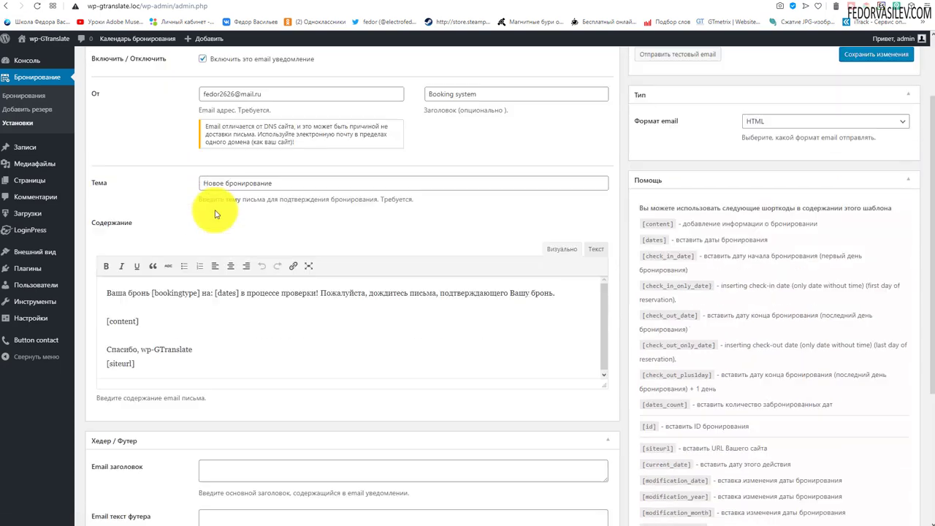
left_click_drag(242, 245, 561, 243)
left_click(326, 296)
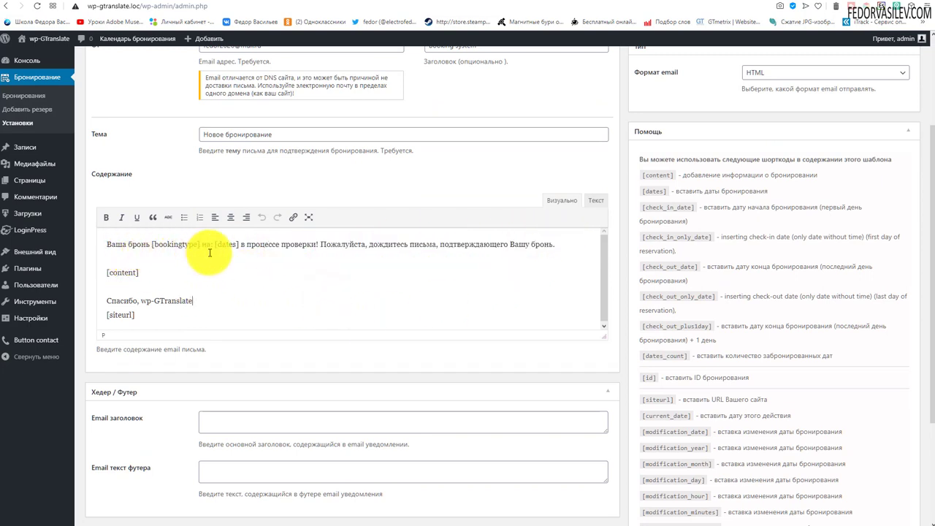
double_click(233, 253)
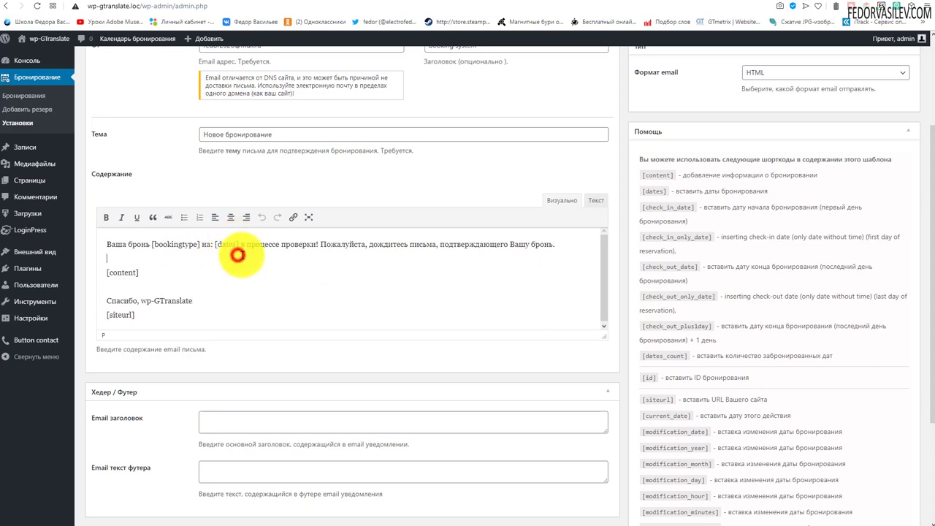
left_click(321, 246)
key("shift+End")
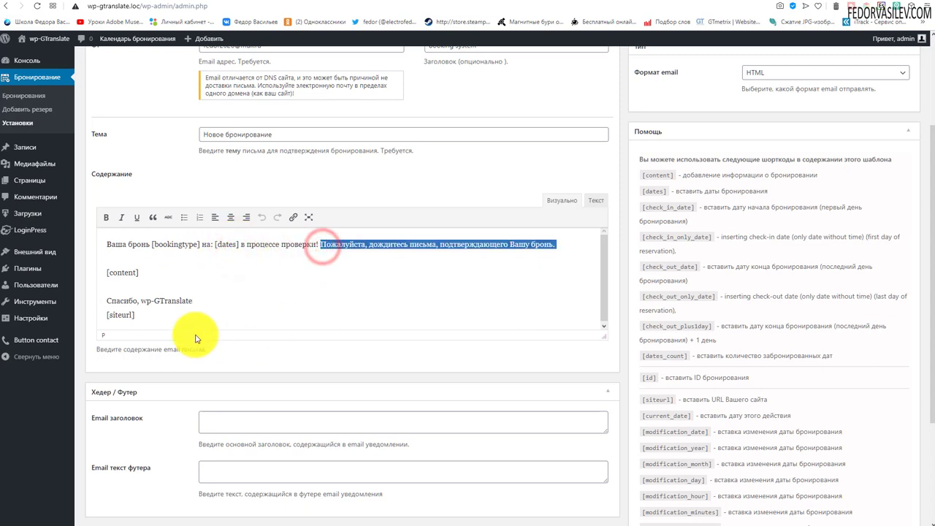
scroll(621, 175, "down", 2)
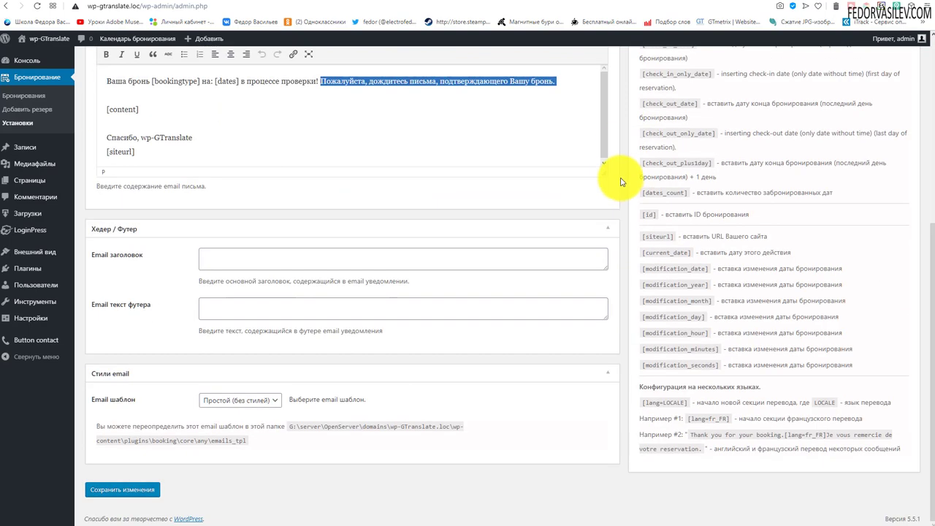
Check the visitor template's sender title and subject, and view the pending and approved email templates
scroll(490, 317, "up", 4)
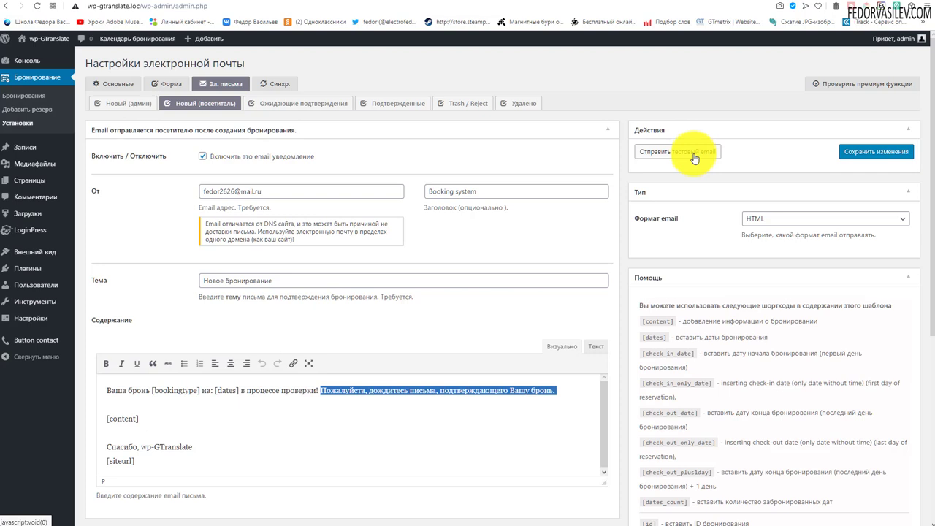
left_click_drag(487, 190, 409, 204)
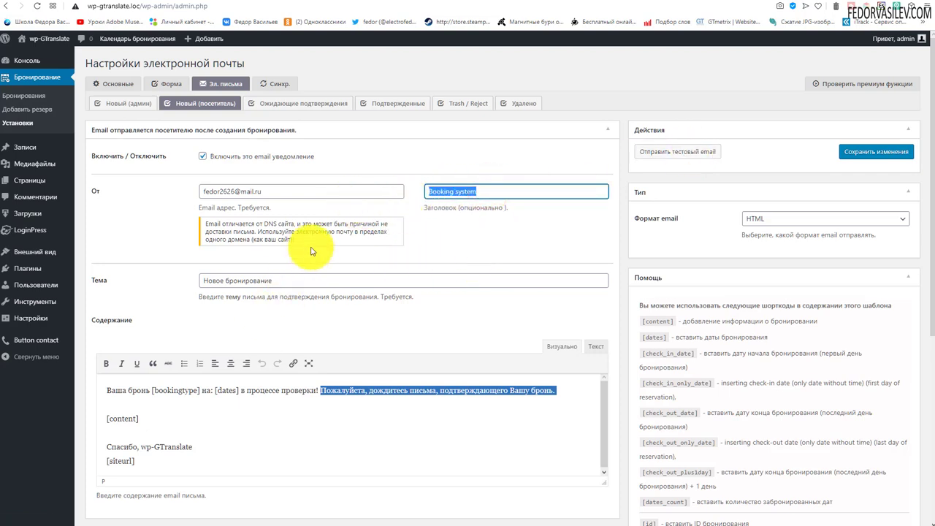
mouse_move(272, 280)
left_mouse_down()
mouse_move(178, 290)
mouse_move(299, 279)
mouse_move(136, 271)
left_mouse_up()
left_click(324, 103)
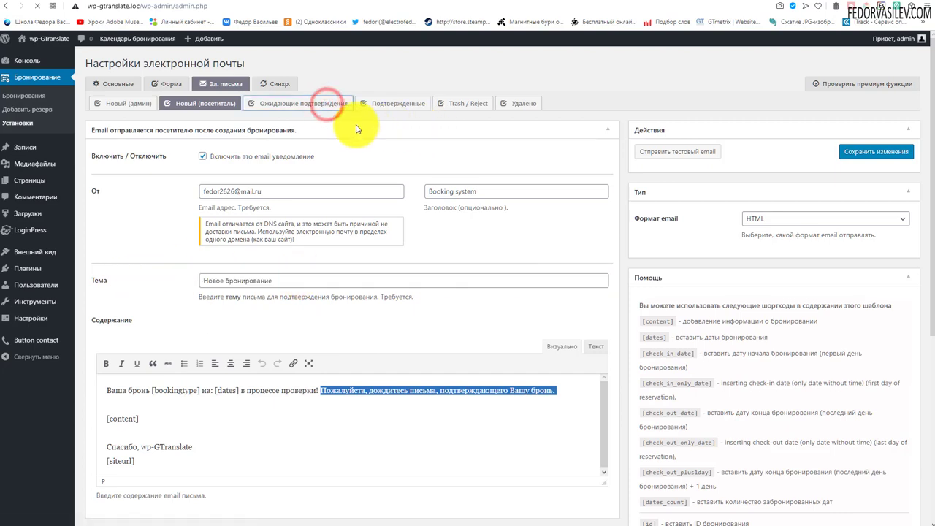
left_click(394, 107)
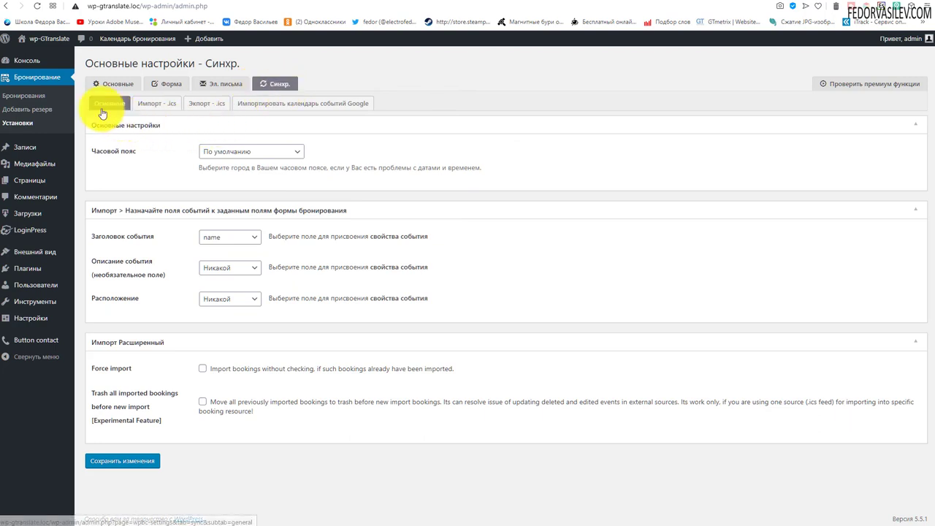
Review the synchronization settings, covering the time zone, .ics import and Google Calendar event import with its API key field
left_click(263, 159)
left_click(478, 151)
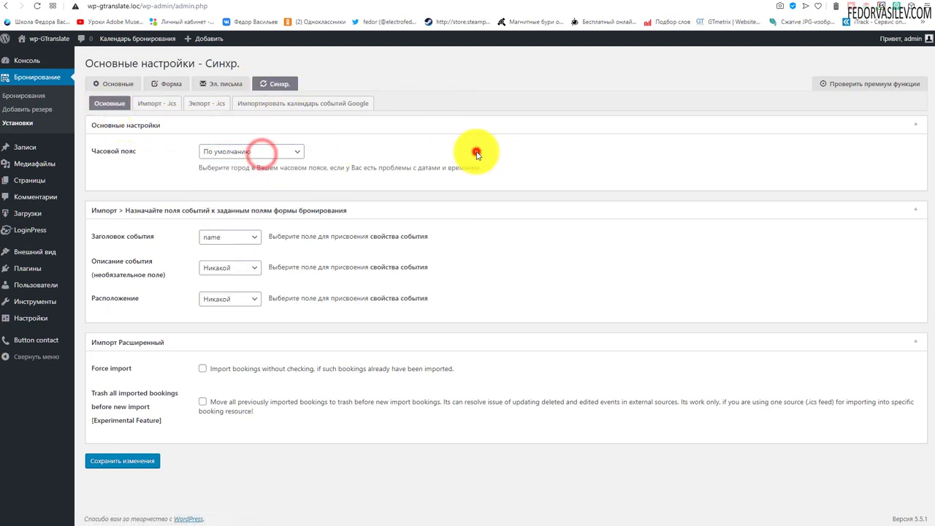
left_click(157, 103)
left_click(286, 104)
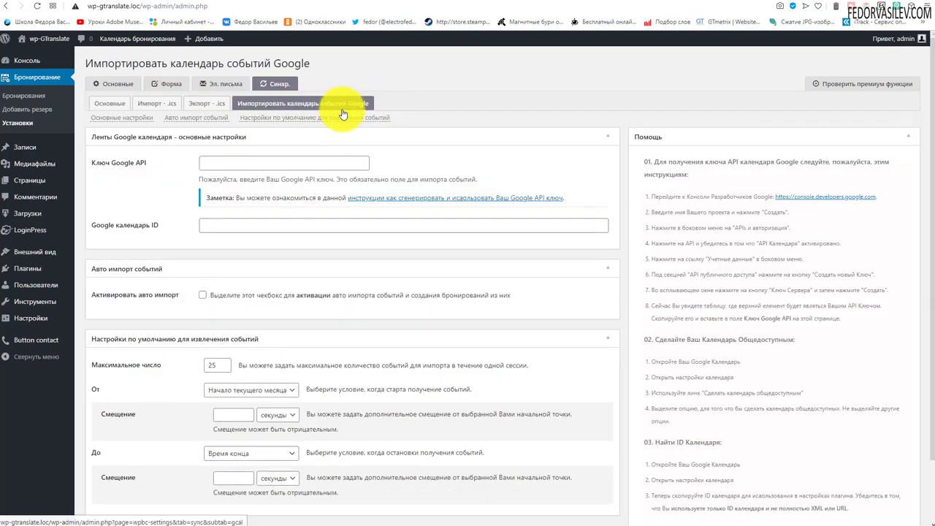
left_click(211, 163)
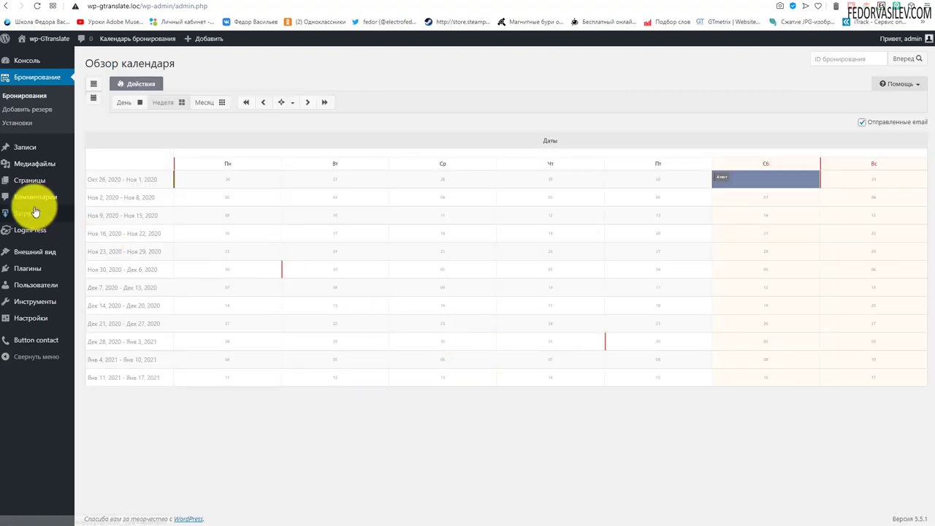
Switch to the published calendar page and select October 27 to 30, 2020 as the booking dates
mouse_move(60, 158)
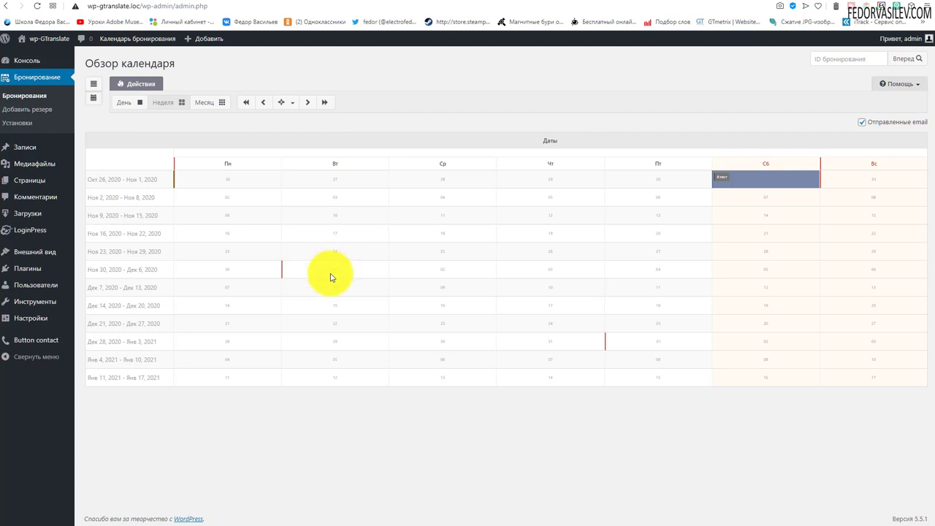
left_click(633, 3)
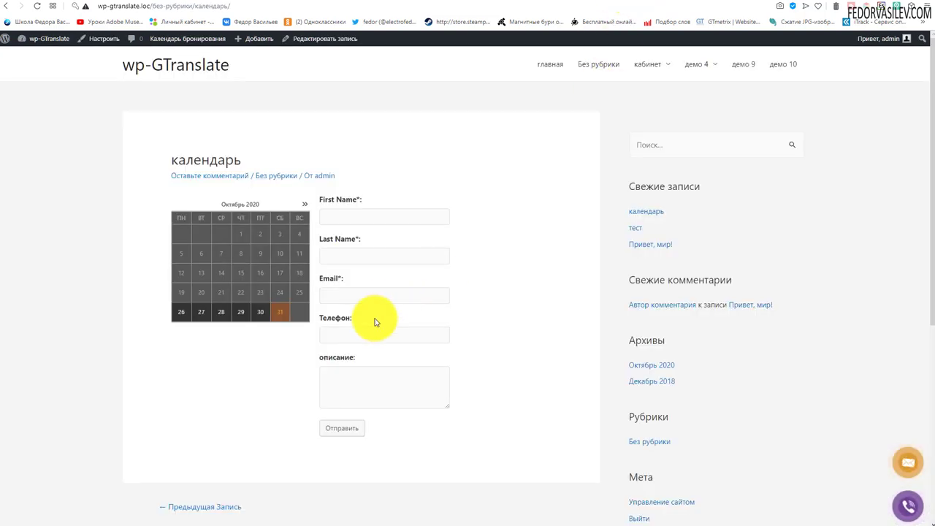
left_click(257, 310)
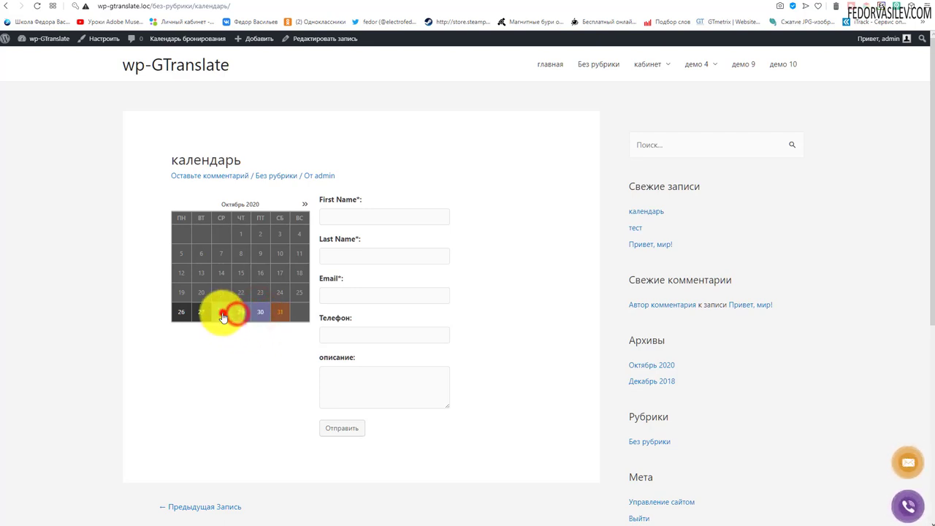
left_click(202, 312)
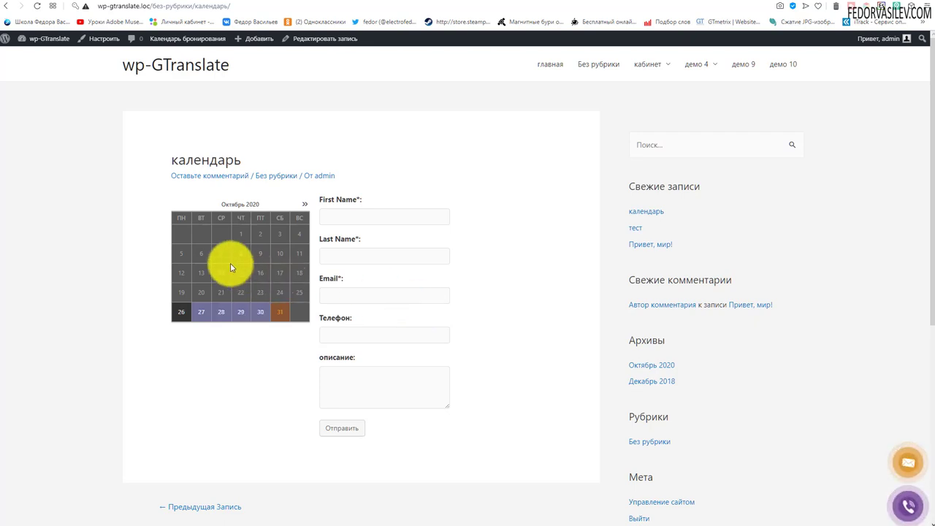
scroll(231, 267, "down", 2)
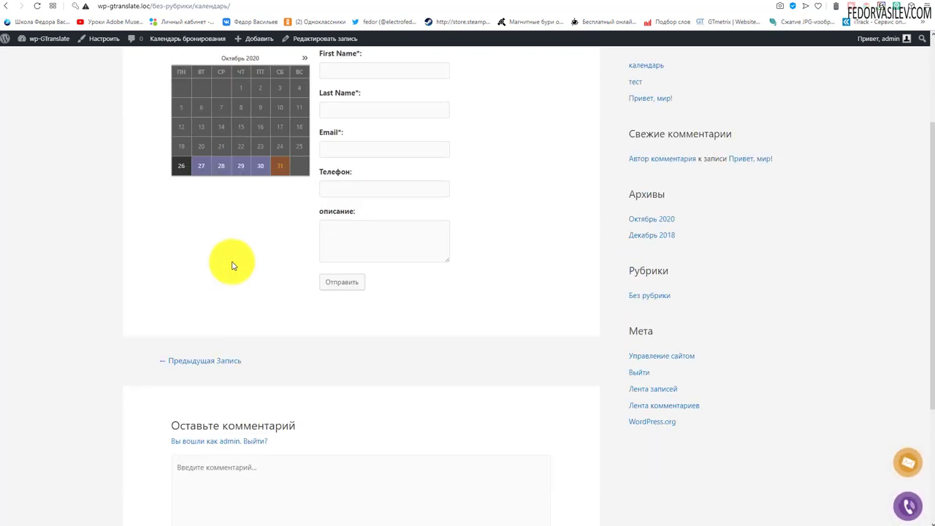
scroll(305, 324, "down", 2)
scroll(306, 323, "up", 5)
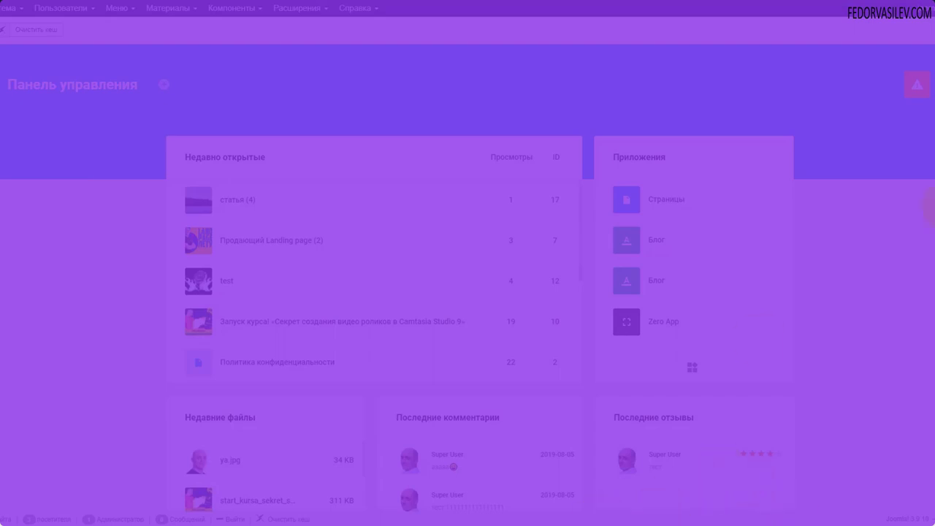
left_click(917, 85)
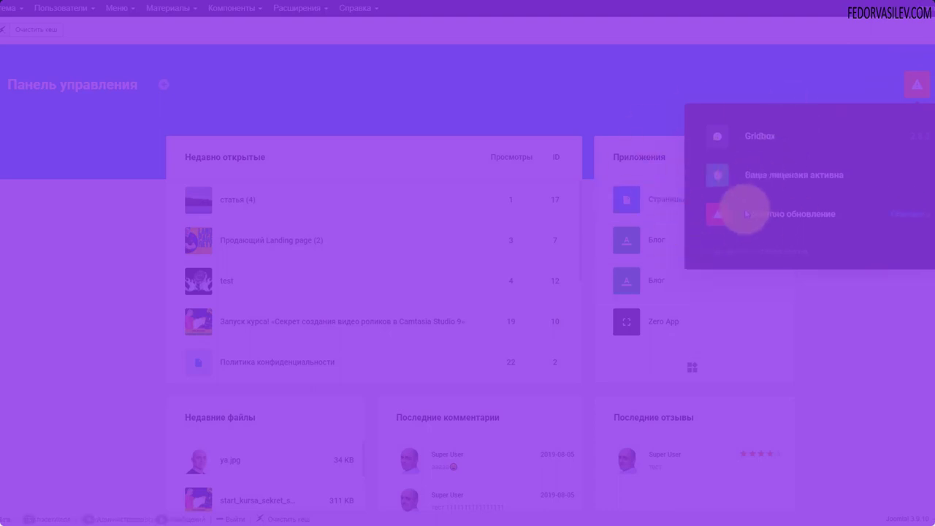
left_click(756, 140)
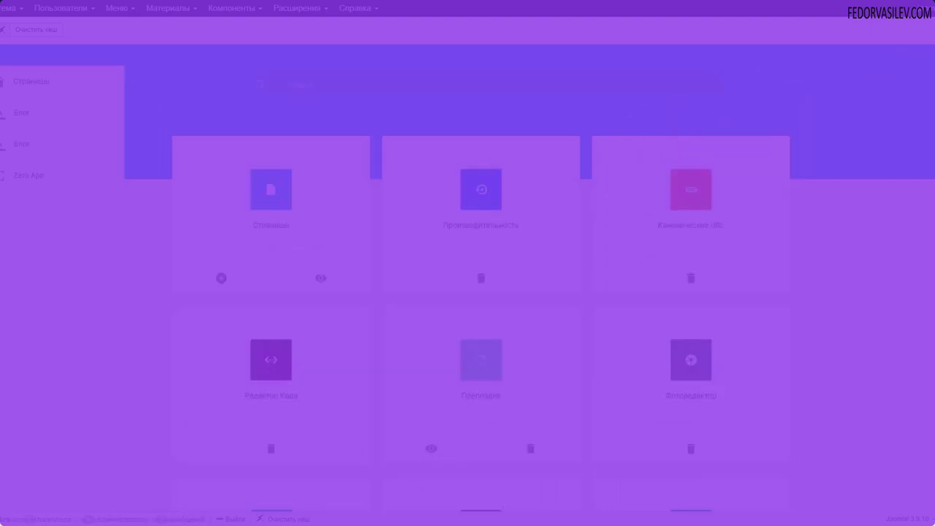
left_click(15, 175)
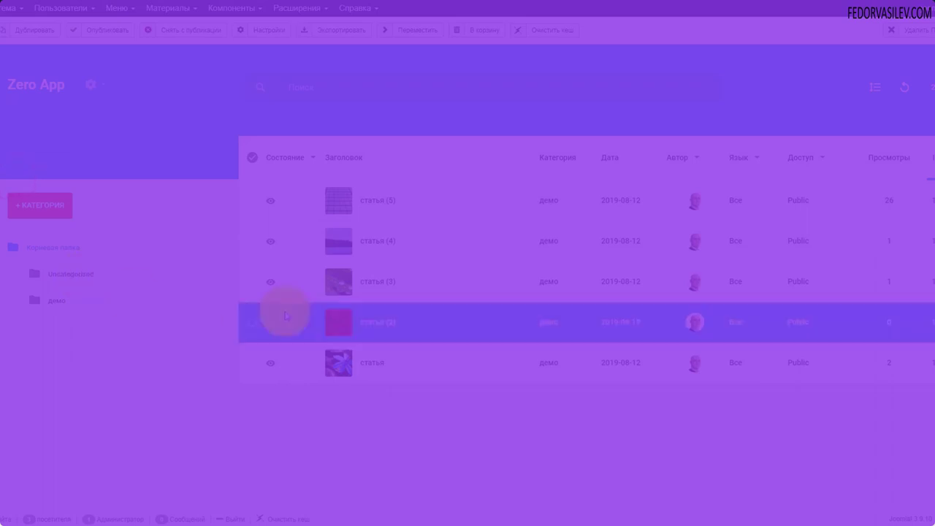
left_click(90, 84)
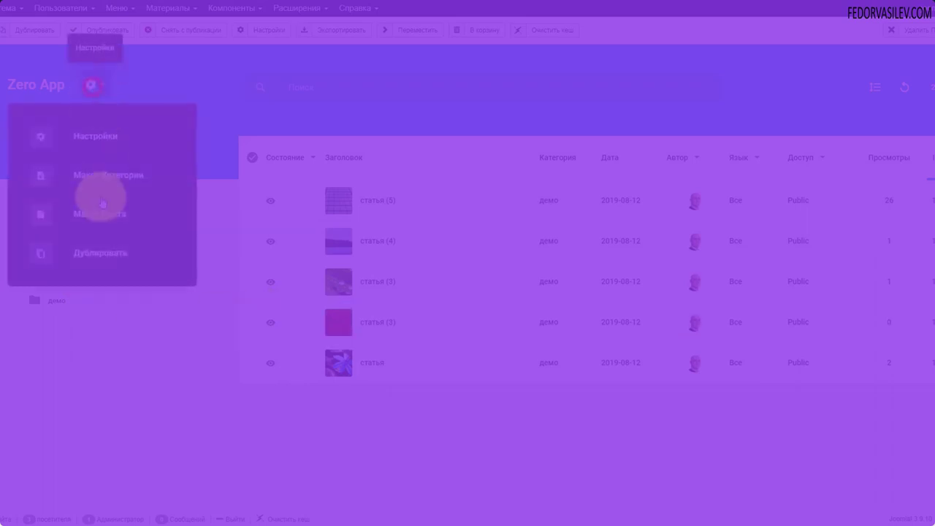